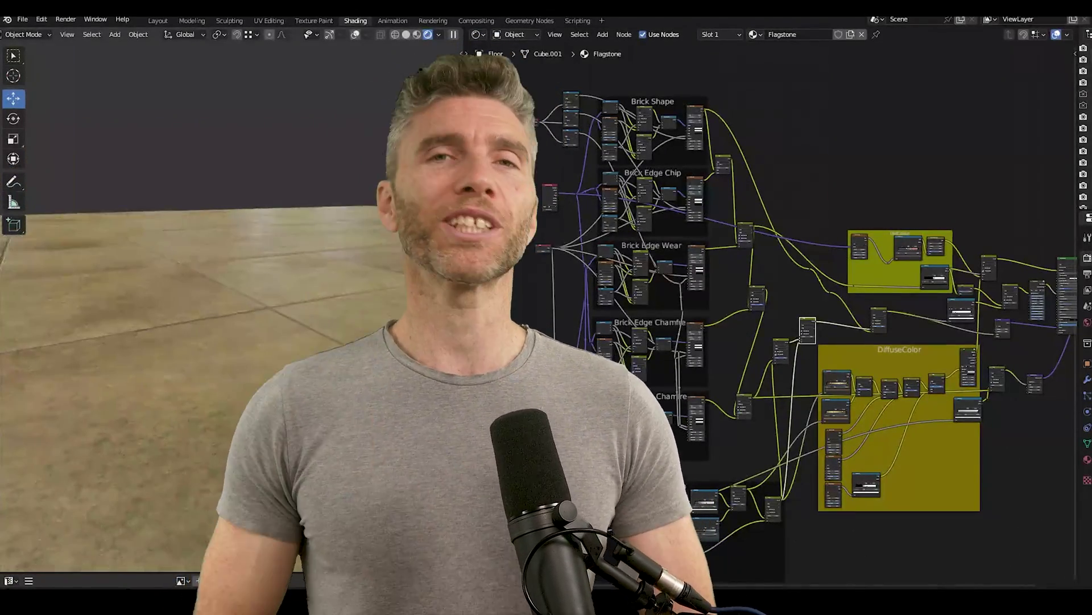
# Set the floor material's Value node to 2.130.
pyautogui.scroll(4, 644, 234)
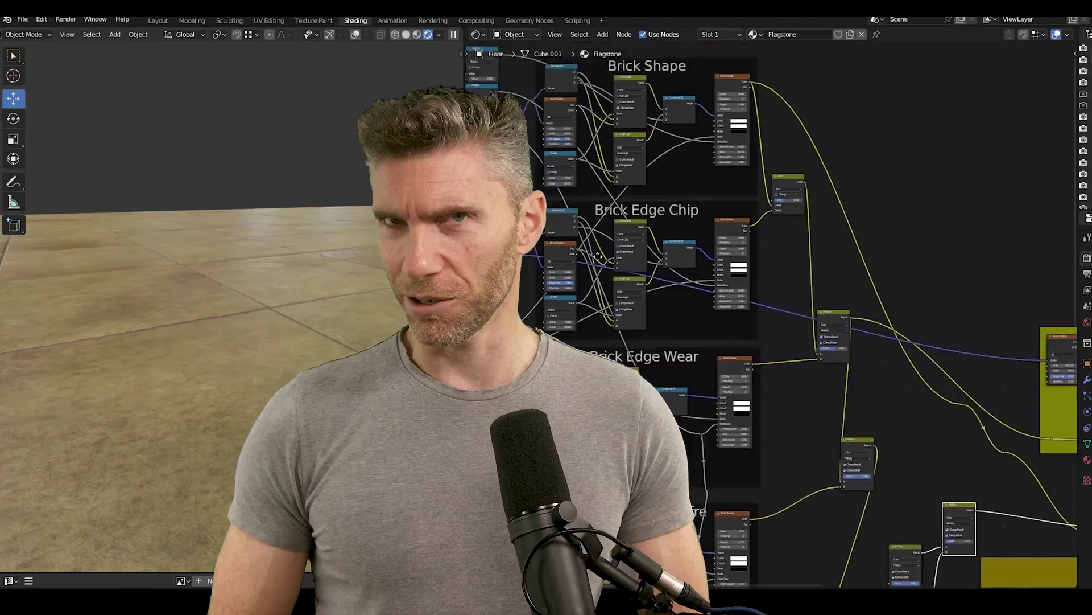
pyautogui.scroll(4, 598, 256)
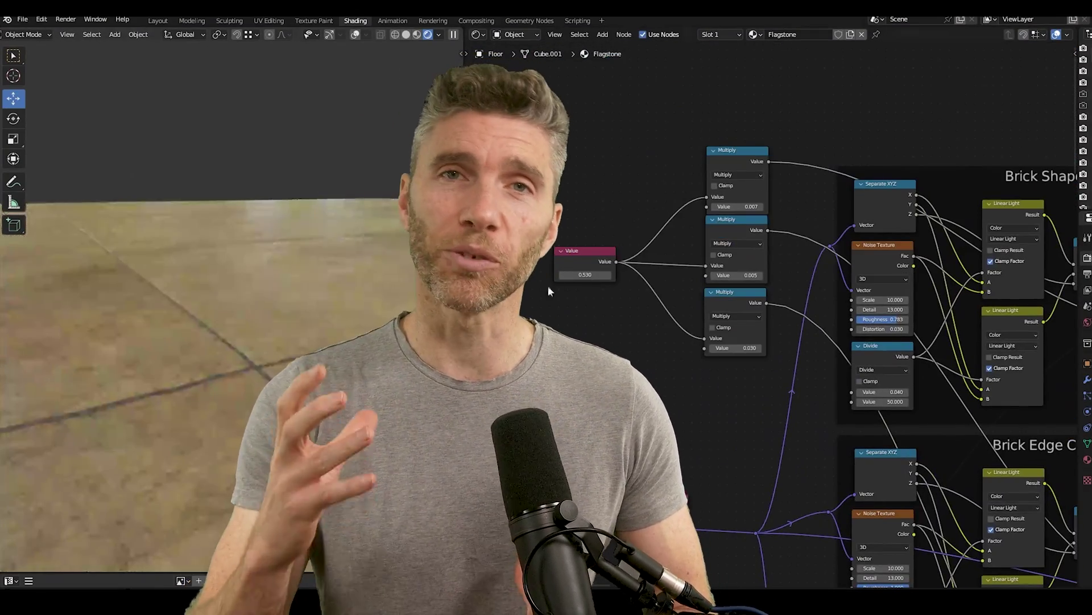
pyautogui.scroll(3, 548, 285)
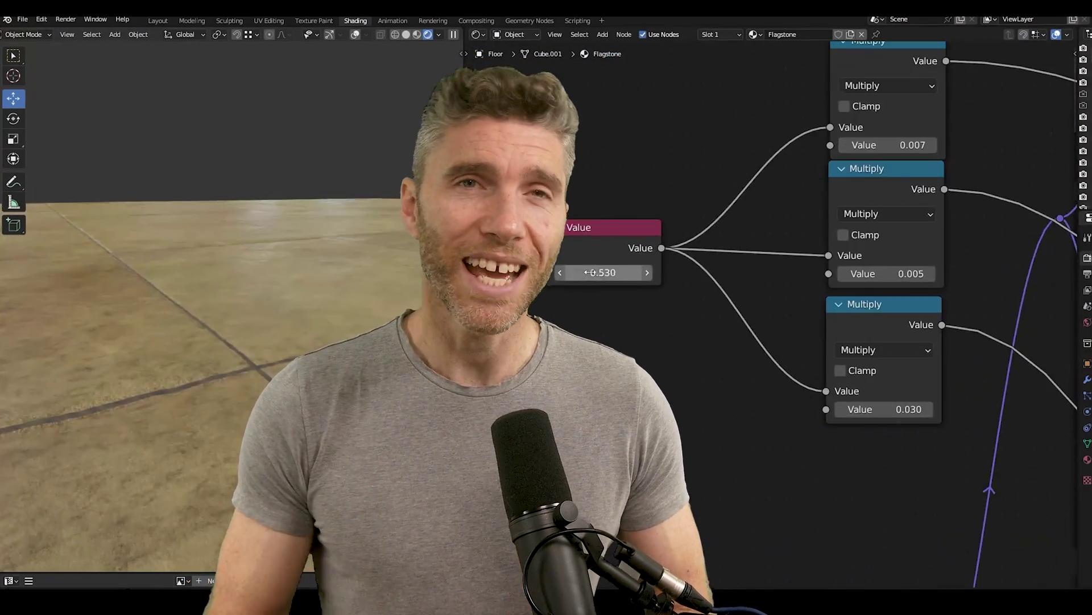
pyautogui.moveTo(589, 272); pyautogui.dragTo(680, 273)
# Raise the Fac of the Add node beside the Brick Texture to 1.000.
pyautogui.scroll(-2, 597, 330)
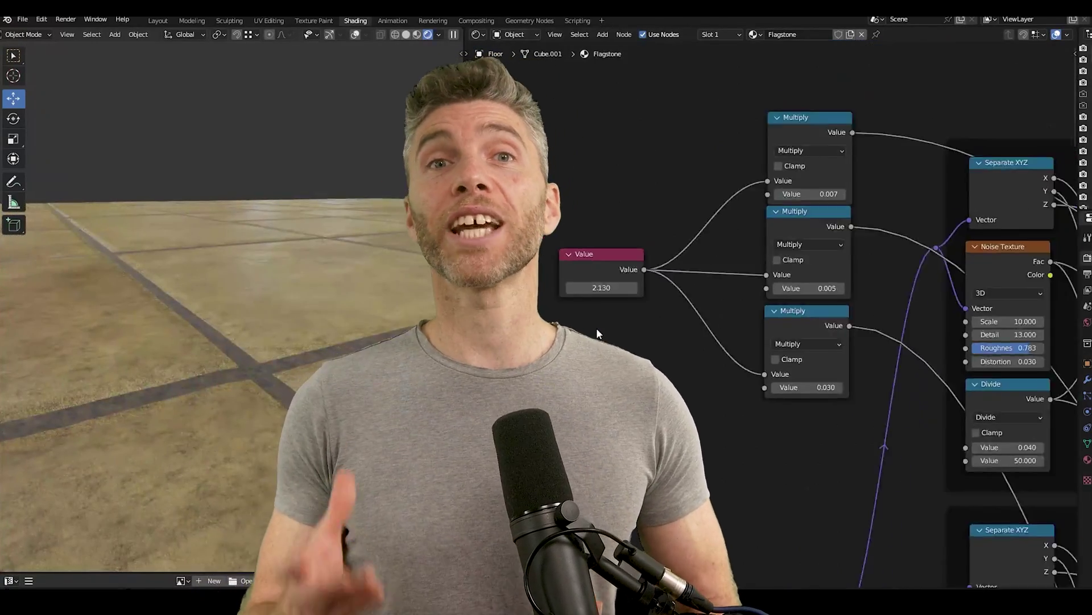
pyautogui.scroll(-3, 597, 330)
pyautogui.moveTo(597, 330); pyautogui.dragTo(455, 193, button='middle')
pyautogui.scroll(2, 653, 276)
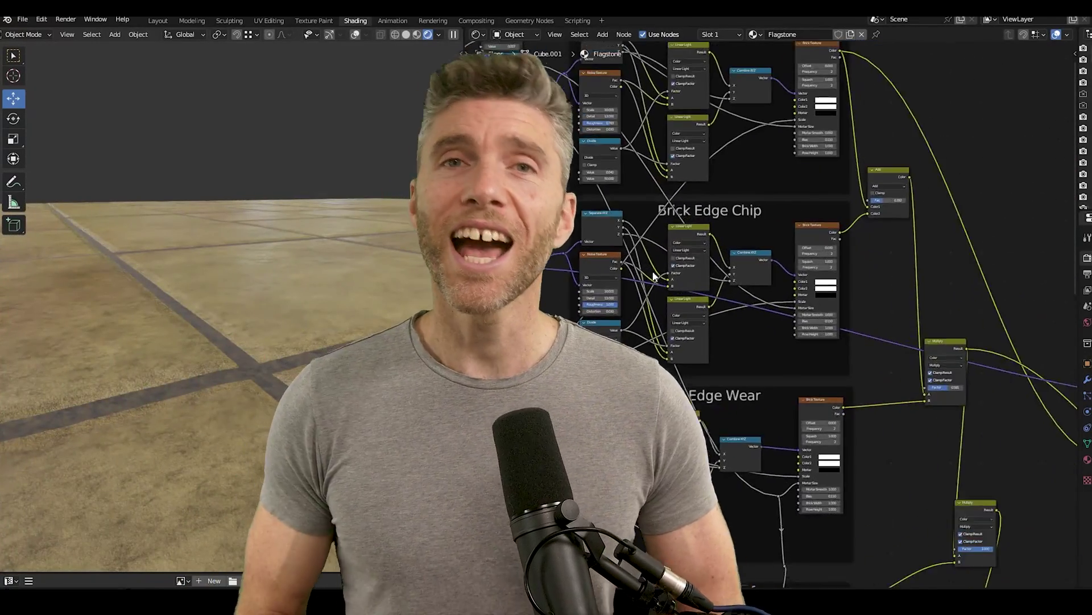
pyautogui.moveTo(653, 276); pyautogui.dragTo(666, 251, button='middle')
pyautogui.scroll(3, 666, 250)
pyautogui.moveTo(899, 276); pyautogui.dragTo(580, 253, button='middle')
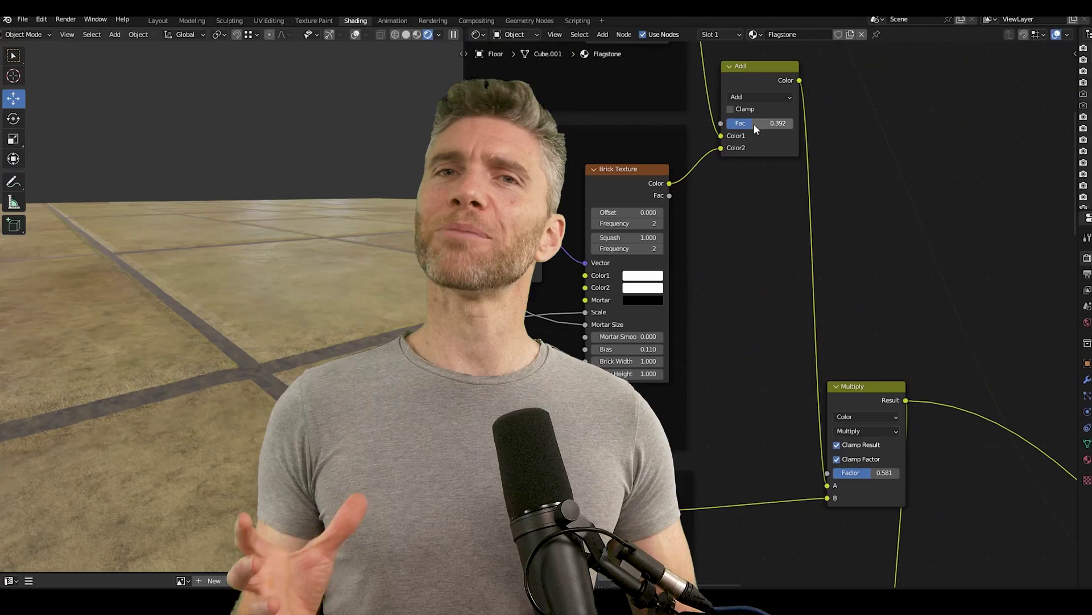
pyautogui.moveTo(756, 129); pyautogui.dragTo(797, 129)
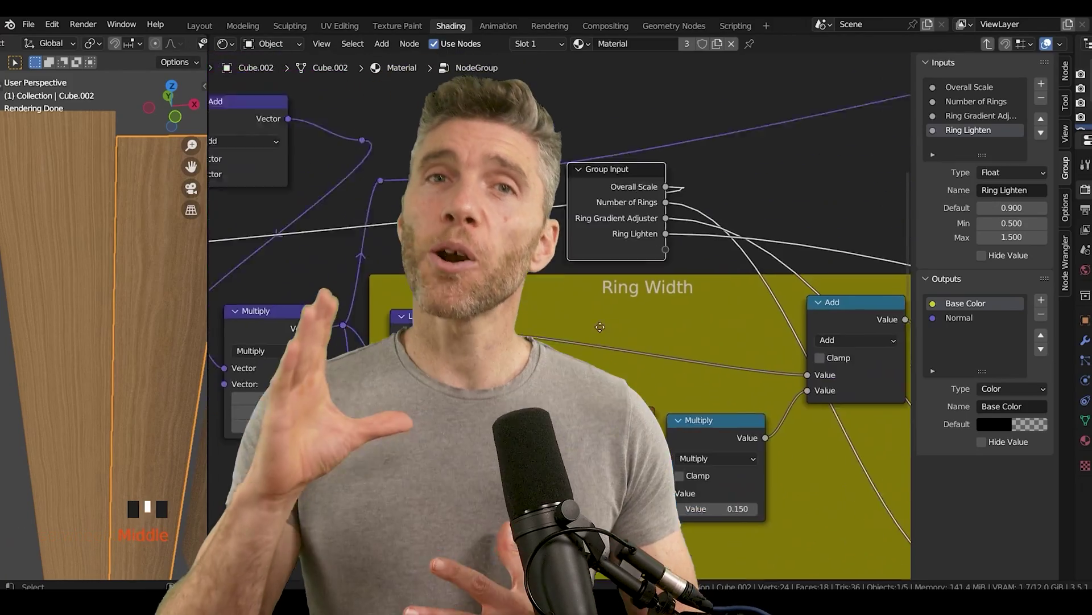
# Link the Multiply value to the Group Input's empty socket as a new group input.
pyautogui.moveTo(601, 327); pyautogui.dragTo(544, 320, button='middle')
pyautogui.moveTo(611, 501); pyautogui.dragTo(594, 246)
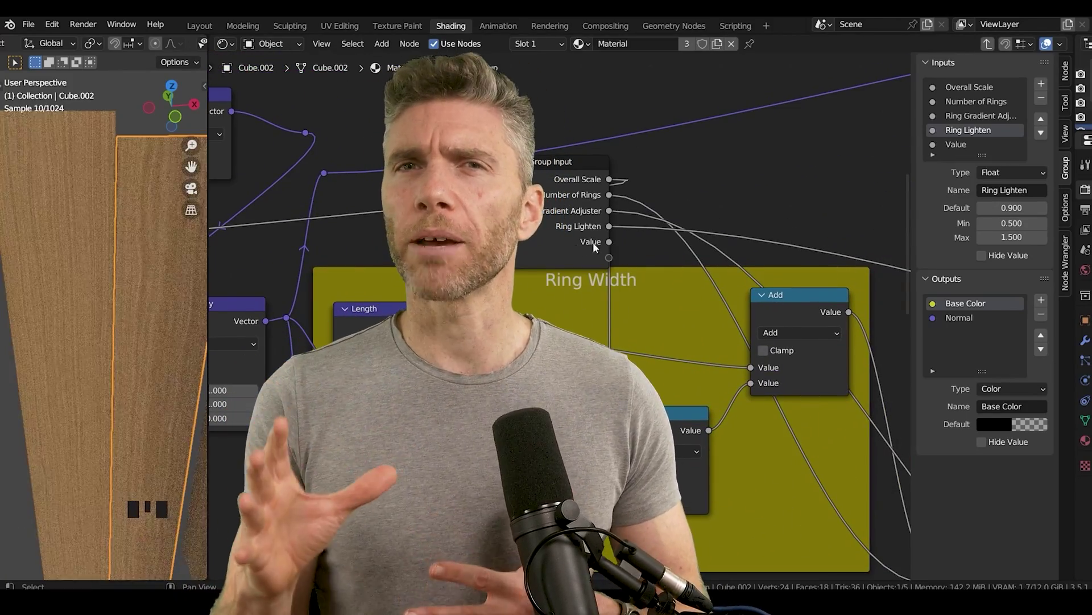
pyautogui.moveTo(102, 342); pyautogui.dragTo(113, 364, button='middle')
pyautogui.scroll(9, 91, 370)
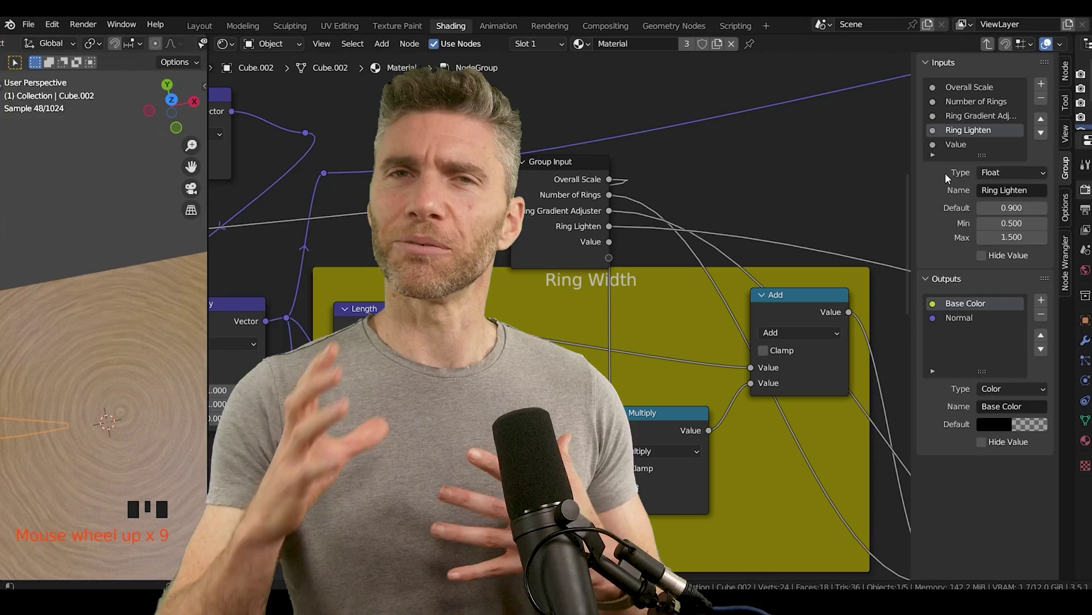
# Name the new input 'Ring Width Variance' with minimum 0 and maximum 1.
pyautogui.click(956, 144)
pyautogui.click(1012, 190)
pyautogui.write('Ring Width Varia')
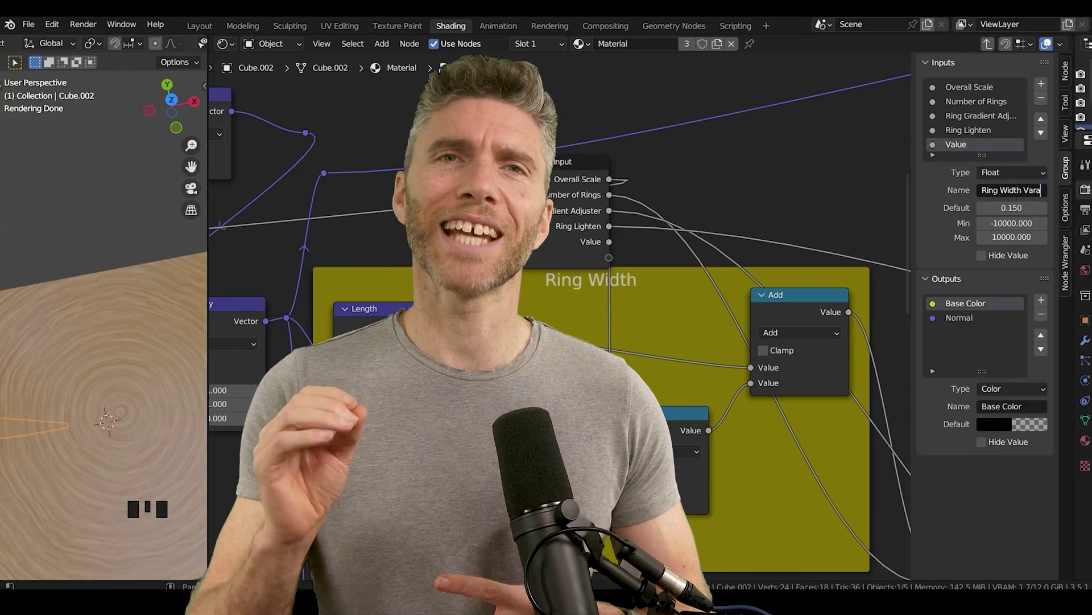
pyautogui.write('nce')
pyautogui.press('Return')
pyautogui.doubleClick(1012, 223)
pyautogui.write('0')
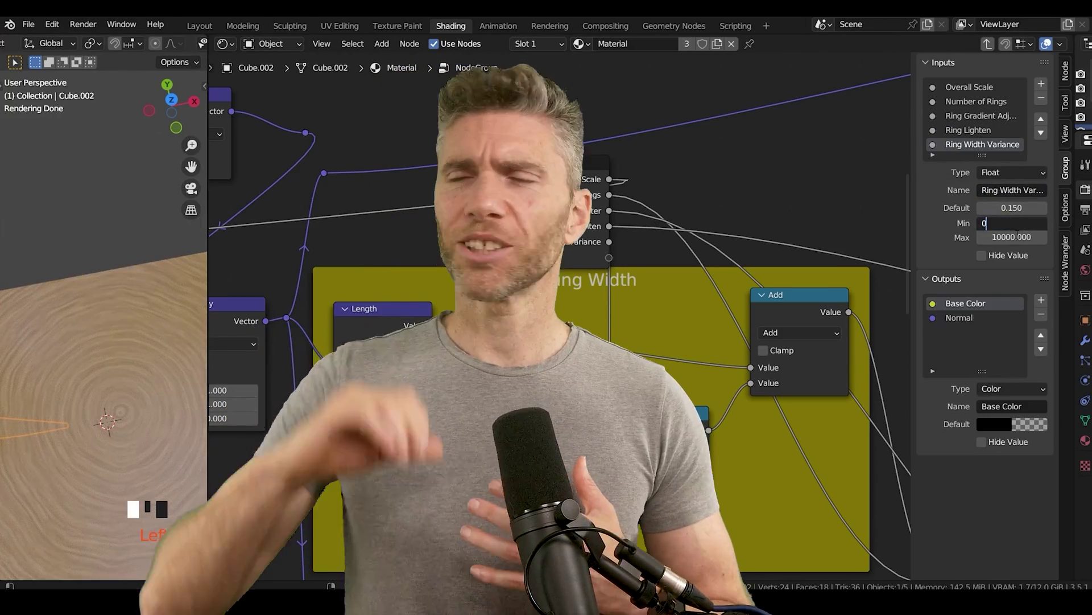
pyautogui.press('Tab')
pyautogui.write('1')
pyautogui.press('Return')
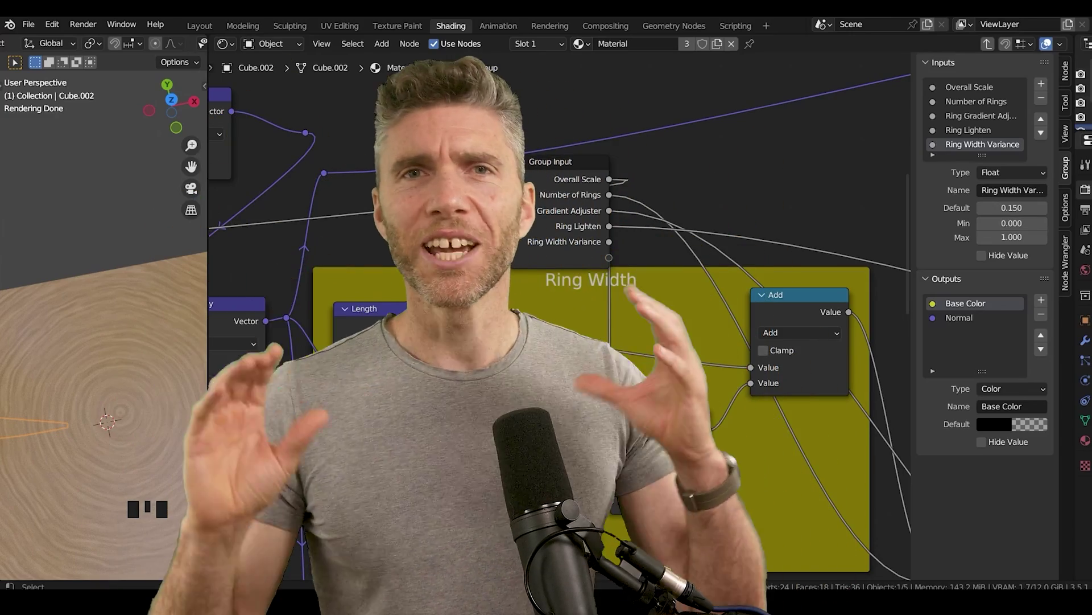
# Expose a second group input named 'Rng Width Variance' ranging from 0 to 50.
pyautogui.moveTo(569, 353); pyautogui.dragTo(609, 257)
pyautogui.doubleClick(1011, 190)
pyautogui.write('Rng Width')
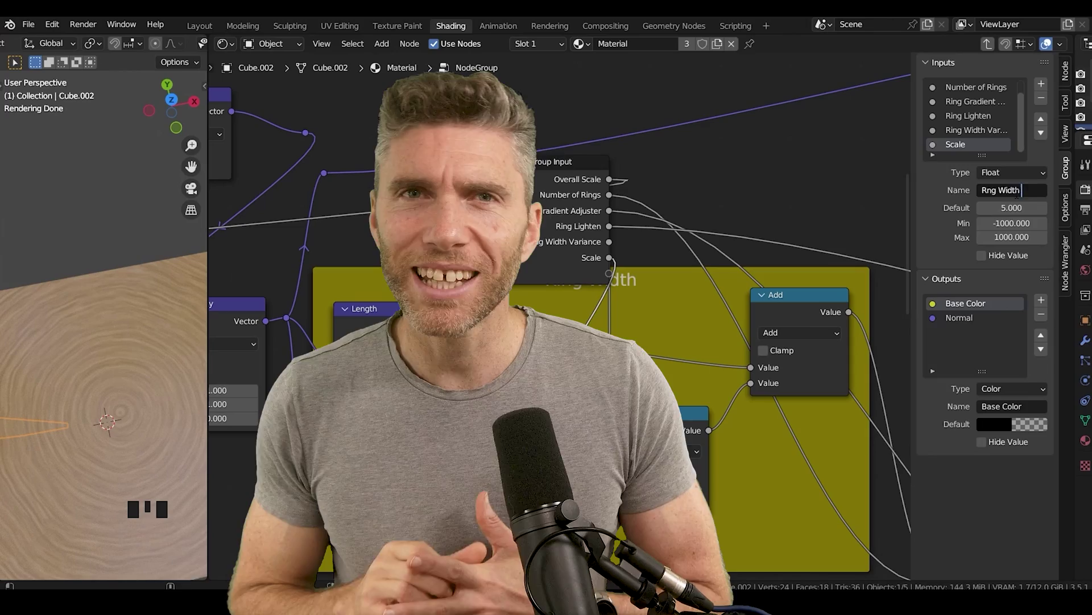
pyautogui.write(' Variance')
pyautogui.click(1010, 223)
pyautogui.write('0')
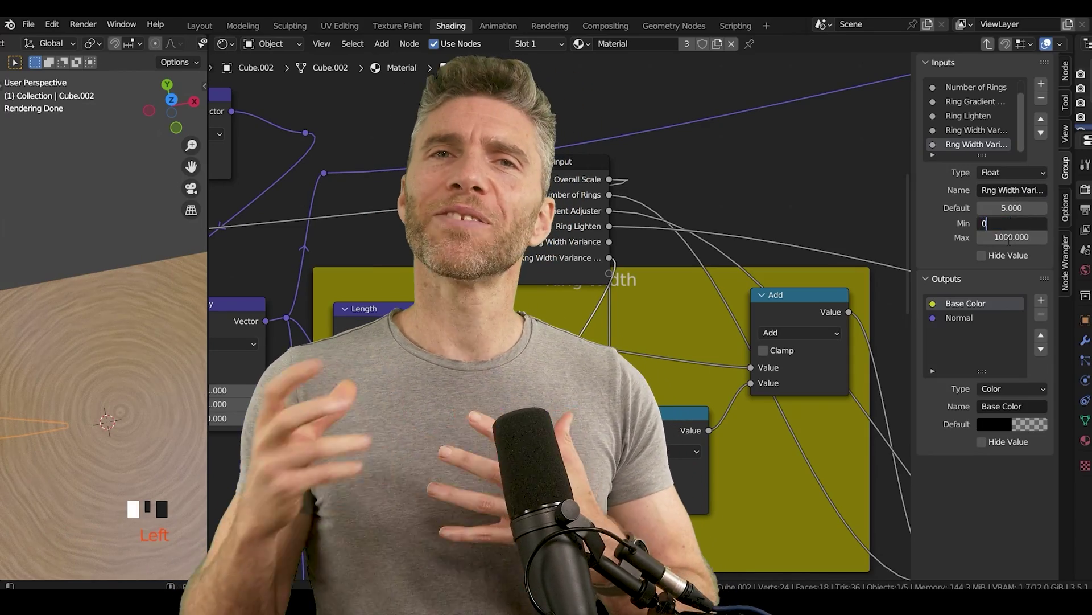
pyautogui.click(1009, 236)
pyautogui.write('50')
pyautogui.press('Return')
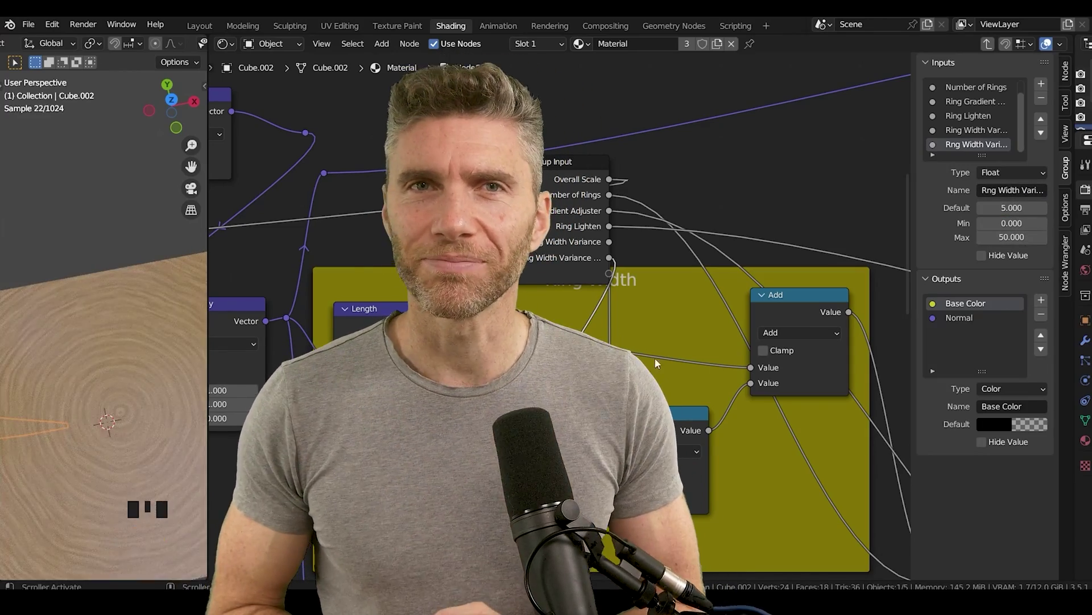
pyautogui.scroll(-6, 657, 364)
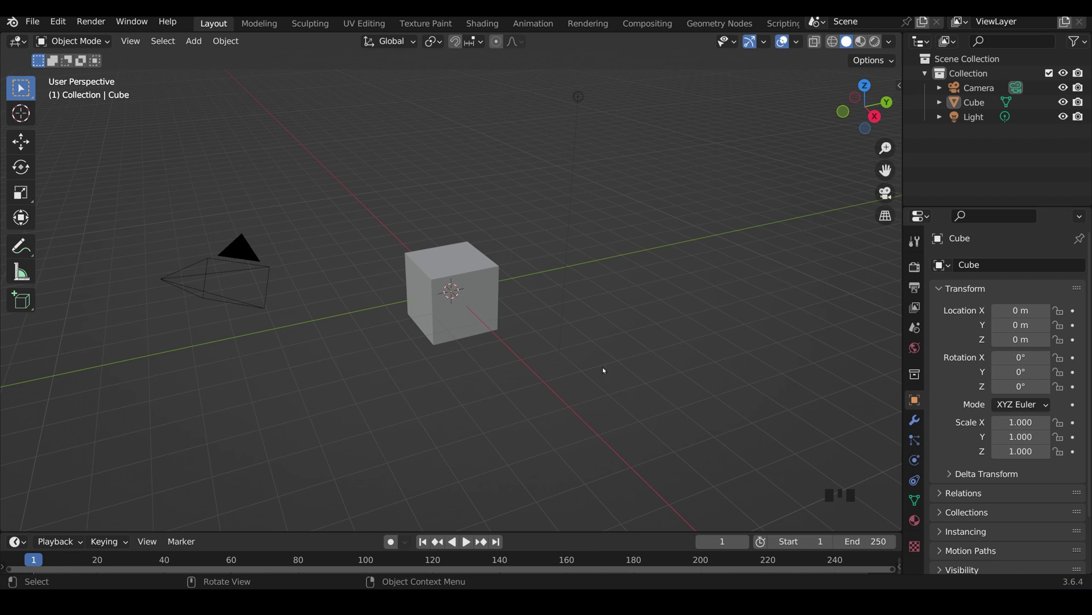
pyautogui.click(59, 21)
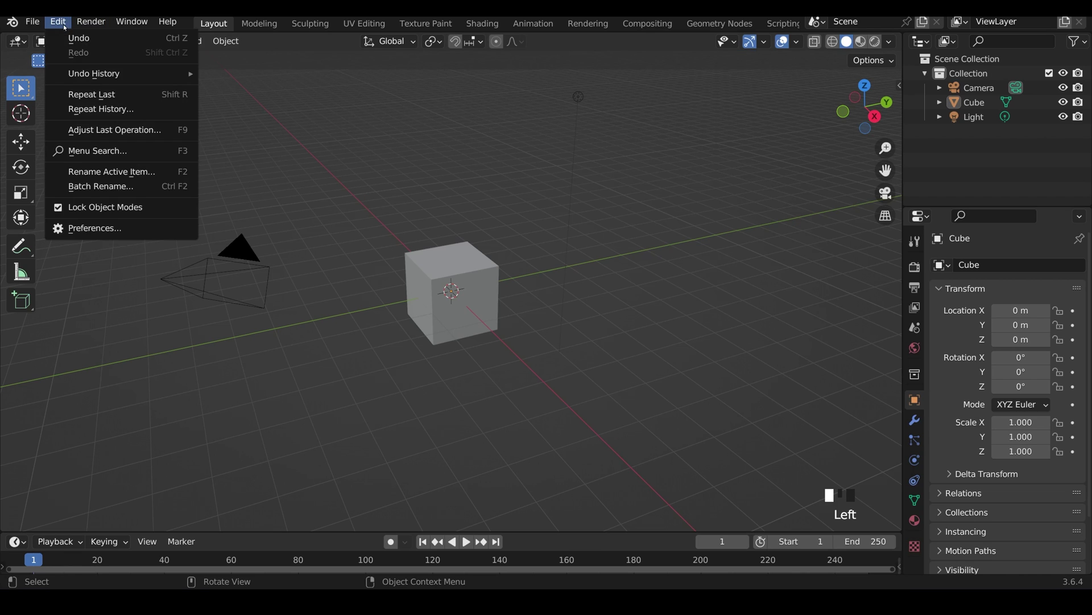
pyautogui.click(111, 229)
pyautogui.click(410, 63)
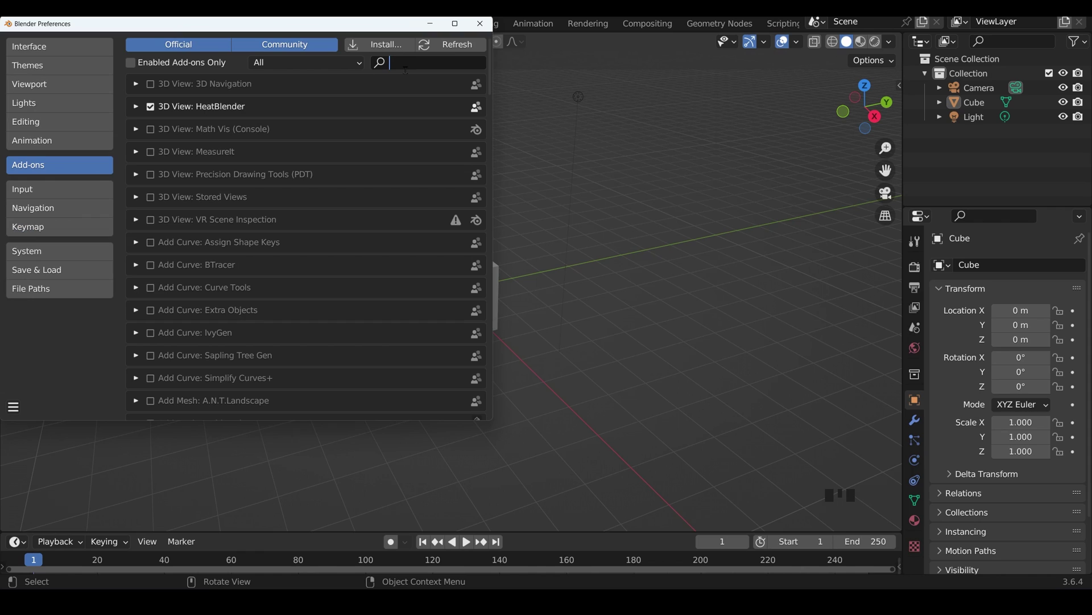
pyautogui.write('node')
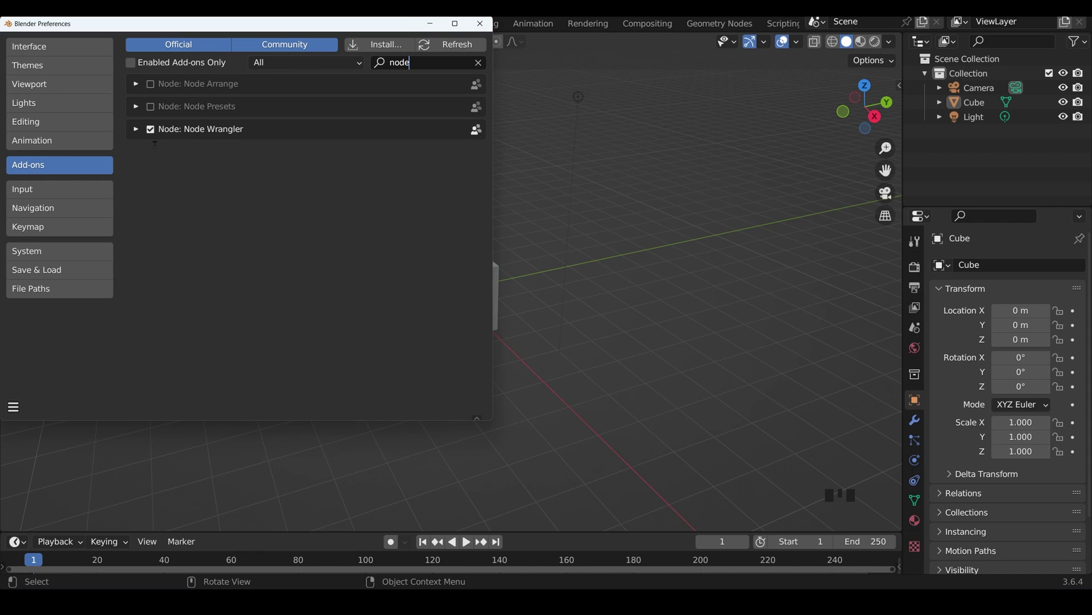
pyautogui.click(13, 407)
pyautogui.click(480, 24)
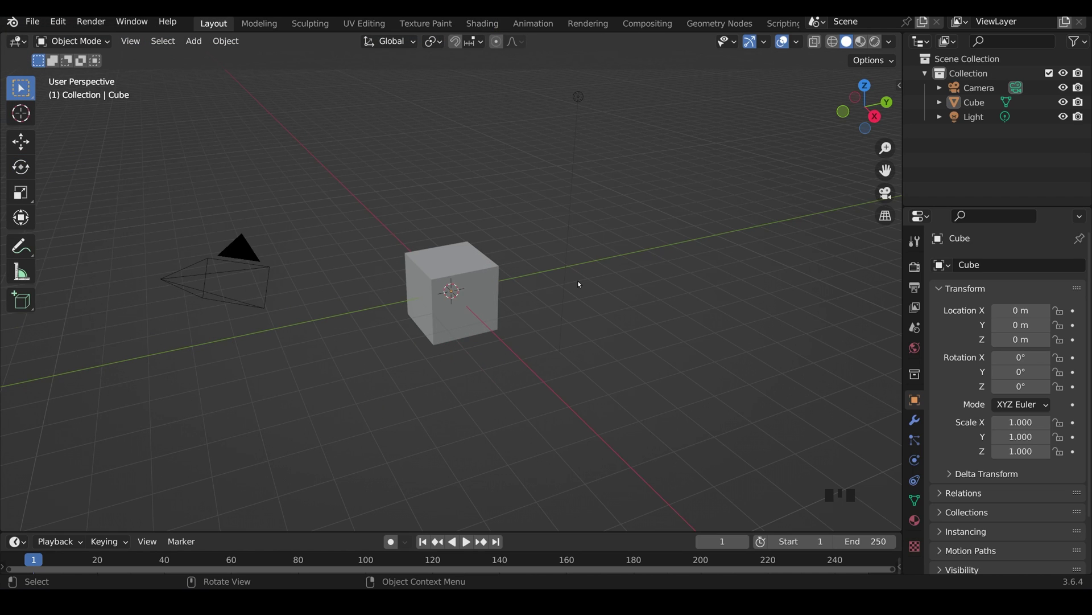
# In the Shading workspace, merge the left areas and make the left area a 3D Viewport.
pyautogui.click(483, 24)
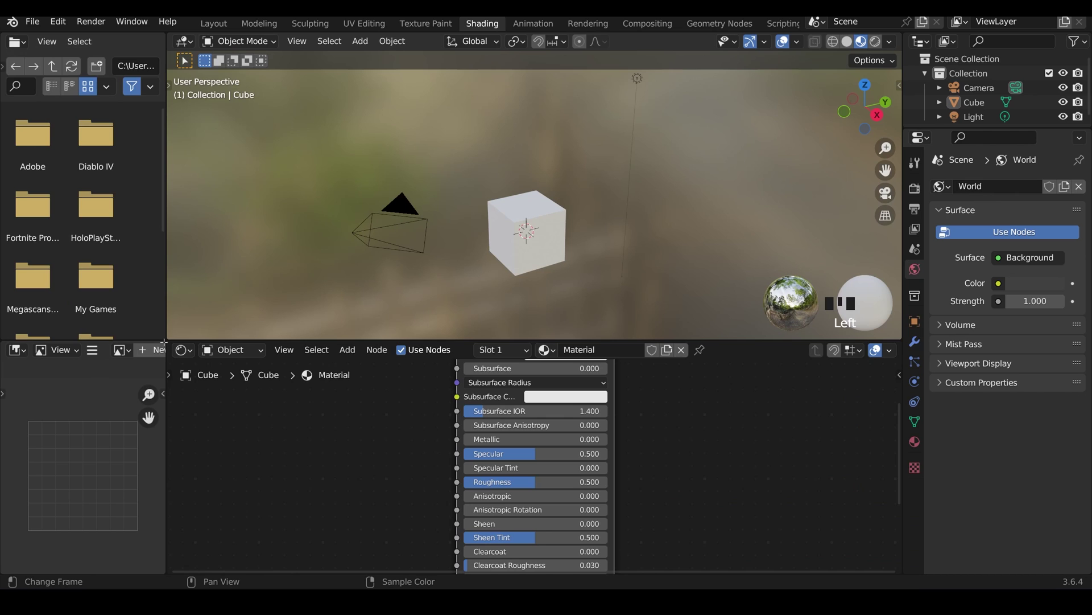
pyautogui.click(164, 342)
pyautogui.moveTo(164, 343); pyautogui.dragTo(86, 227)
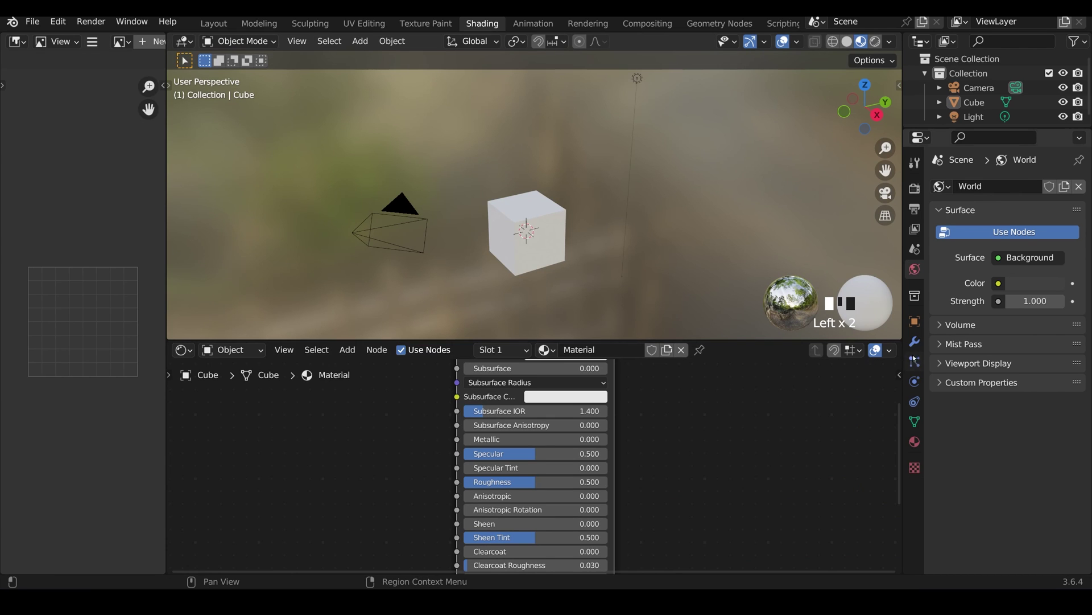
pyautogui.moveTo(902, 344); pyautogui.dragTo(747, 311)
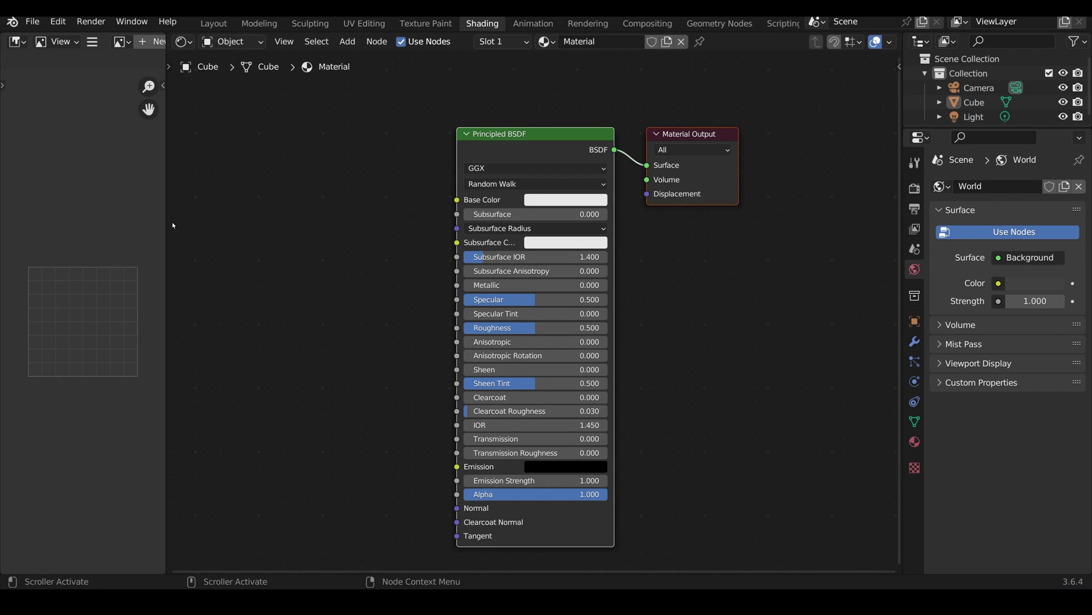
pyautogui.moveTo(174, 226); pyautogui.dragTo(464, 226)
pyautogui.click(17, 41)
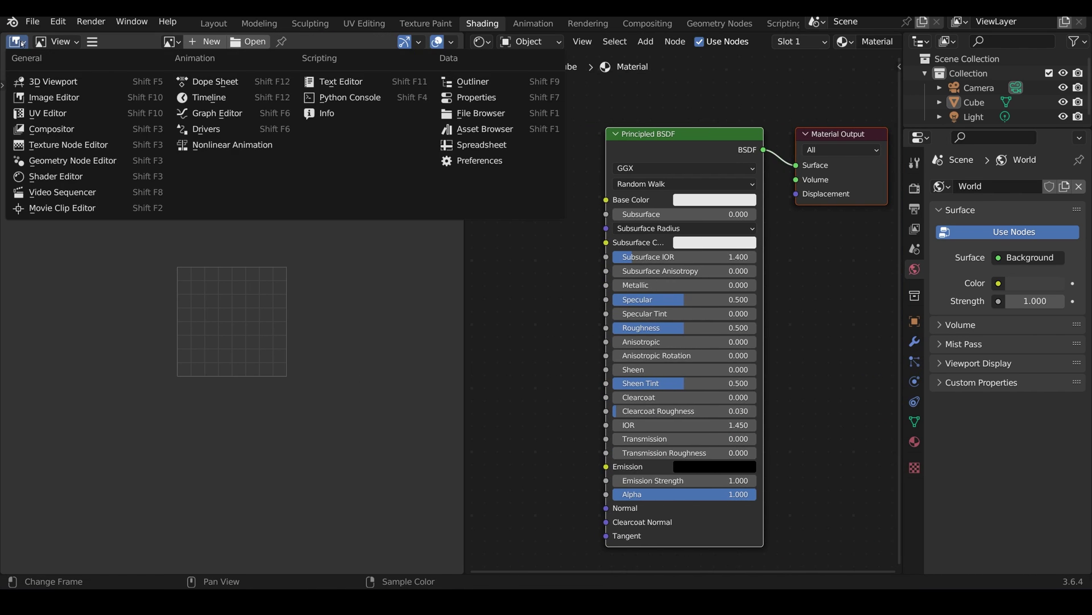
pyautogui.click(35, 82)
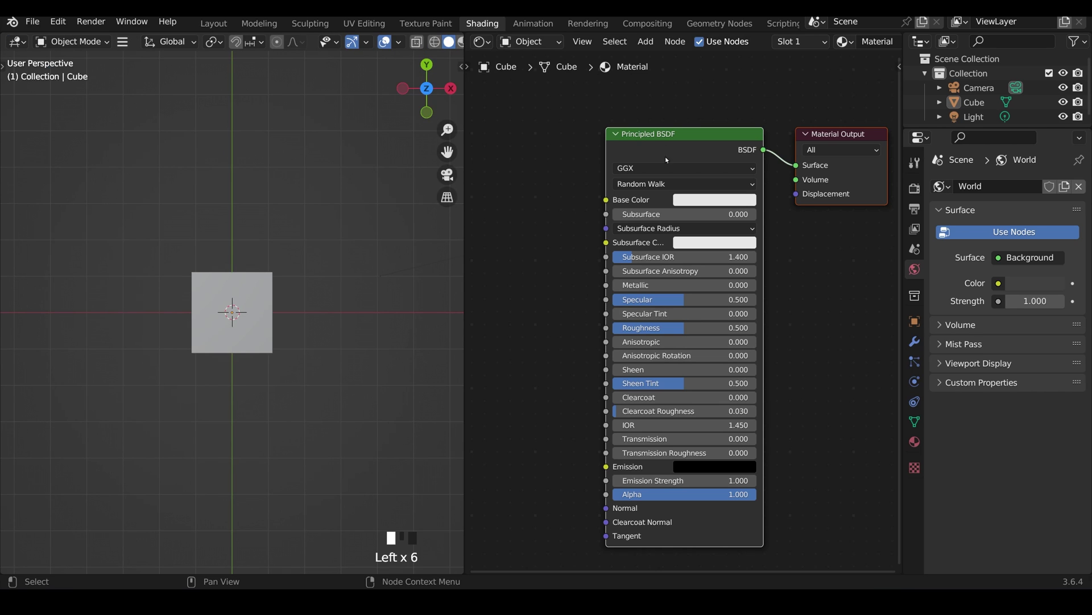
# Delete the default cube and add a mesh plane in its place.
pyautogui.moveTo(227, 364); pyautogui.dragTo(241, 279, button='middle')
pyautogui.moveTo(171, 206); pyautogui.dragTo(326, 405)
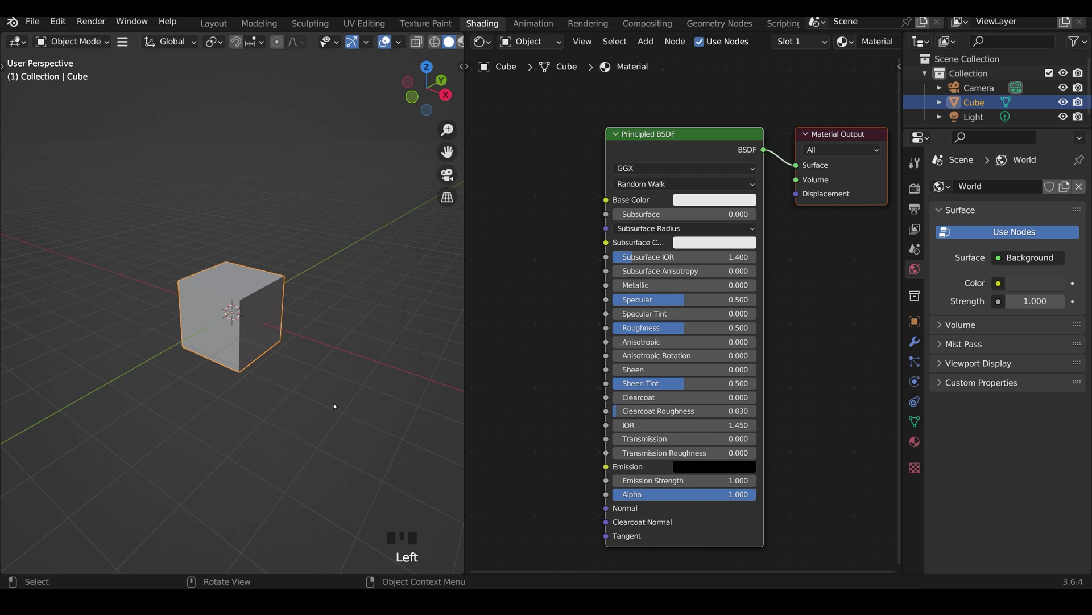
pyautogui.press('Delete')
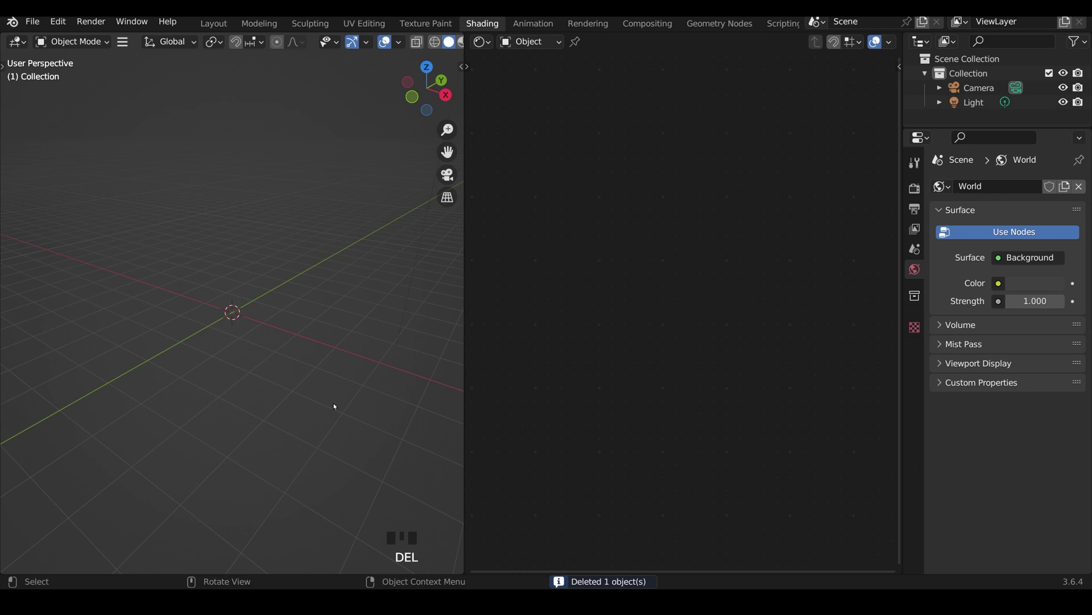
pyautogui.hotkey('shift', 'a')
pyautogui.moveTo(304, 301)
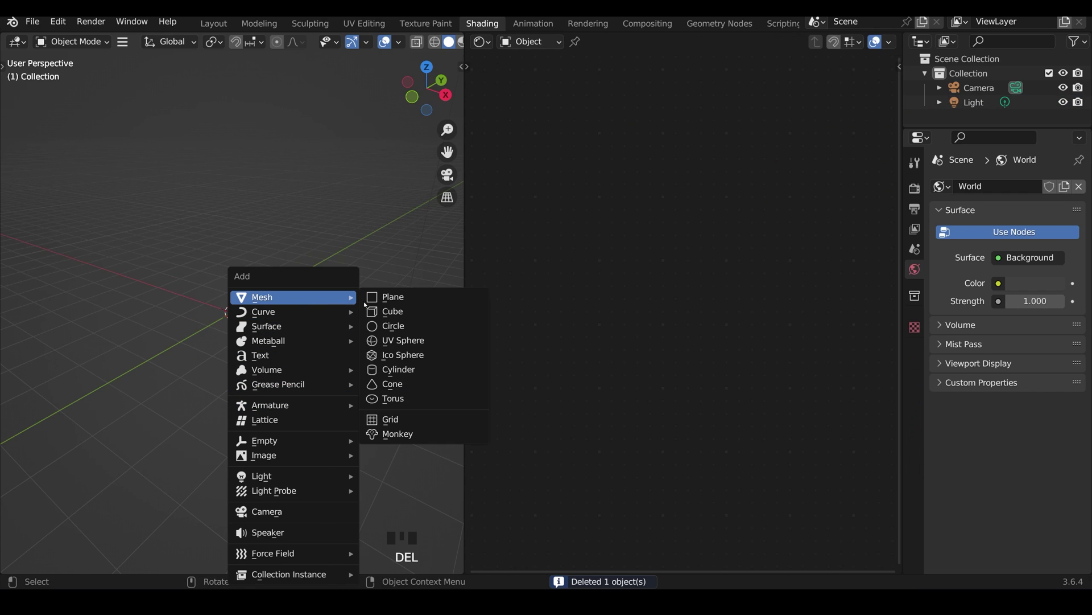
pyautogui.click(376, 297)
# Switch to top view and give the plane a new material.
pyautogui.press('KP_7')
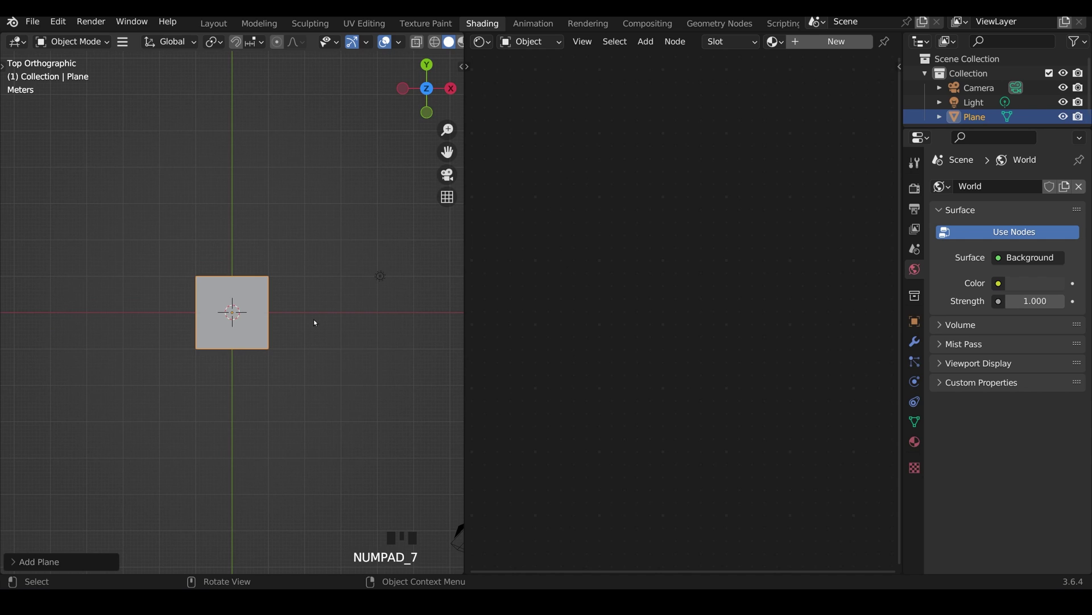
pyautogui.scroll(8, 293, 341)
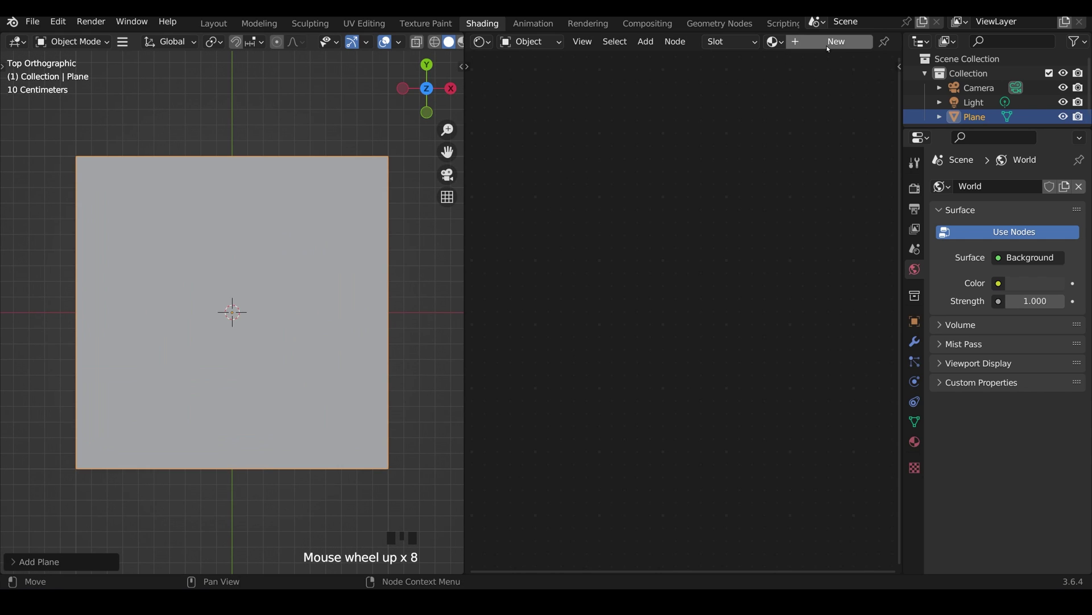
pyautogui.click(828, 46)
pyautogui.moveTo(465, 285); pyautogui.dragTo(427, 285)
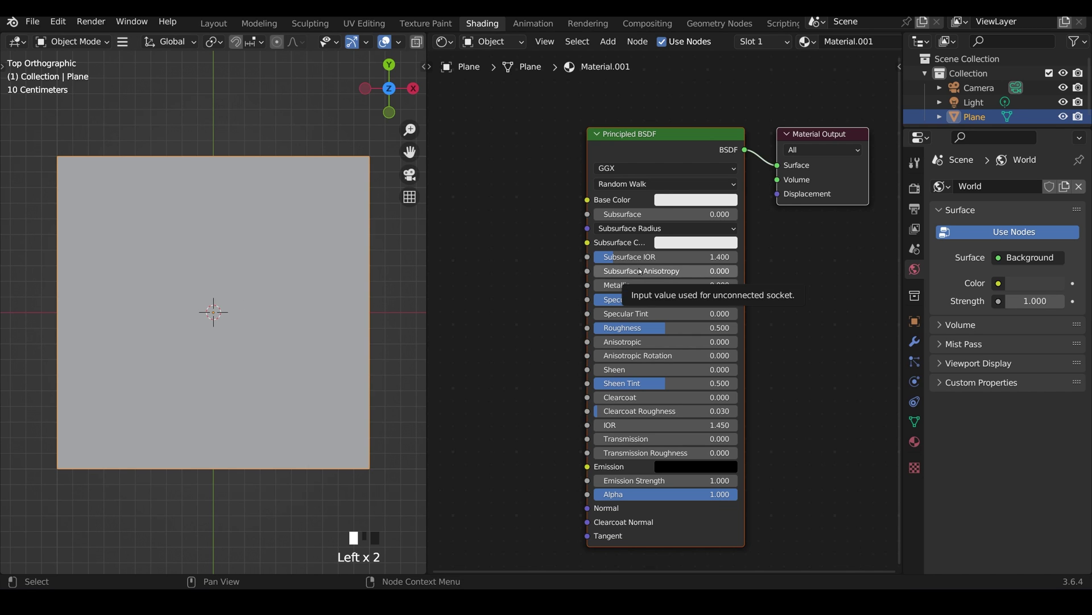
# Search the add-node menu for 'texture co' in the Shader Editor.
pyautogui.scroll(-1, 641, 271)
pyautogui.moveTo(569, 279); pyautogui.dragTo(764, 283, button='middle')
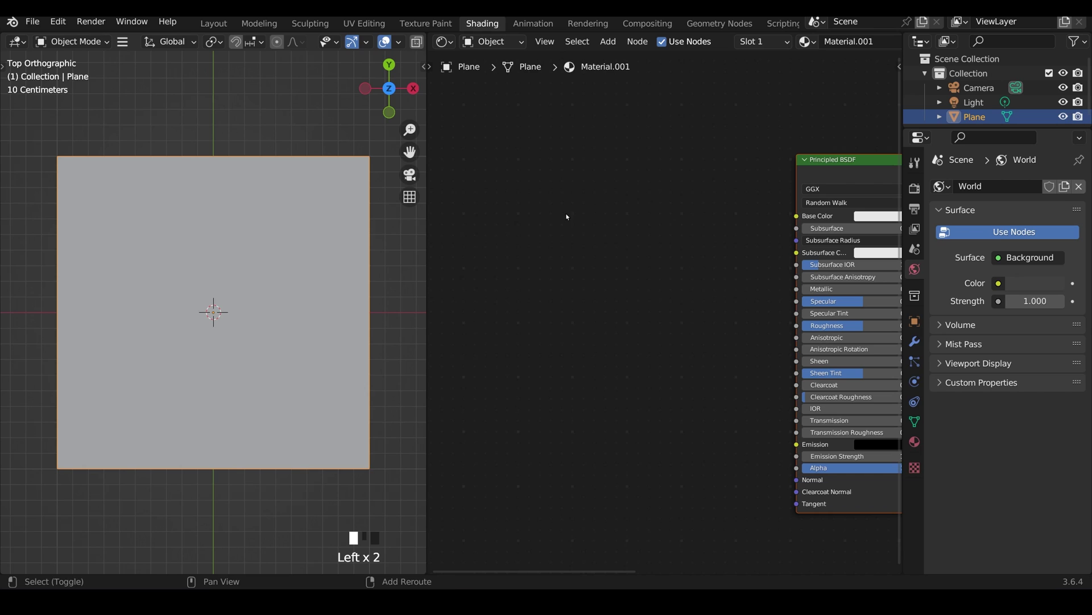
pyautogui.hotkey('shift', 'a')
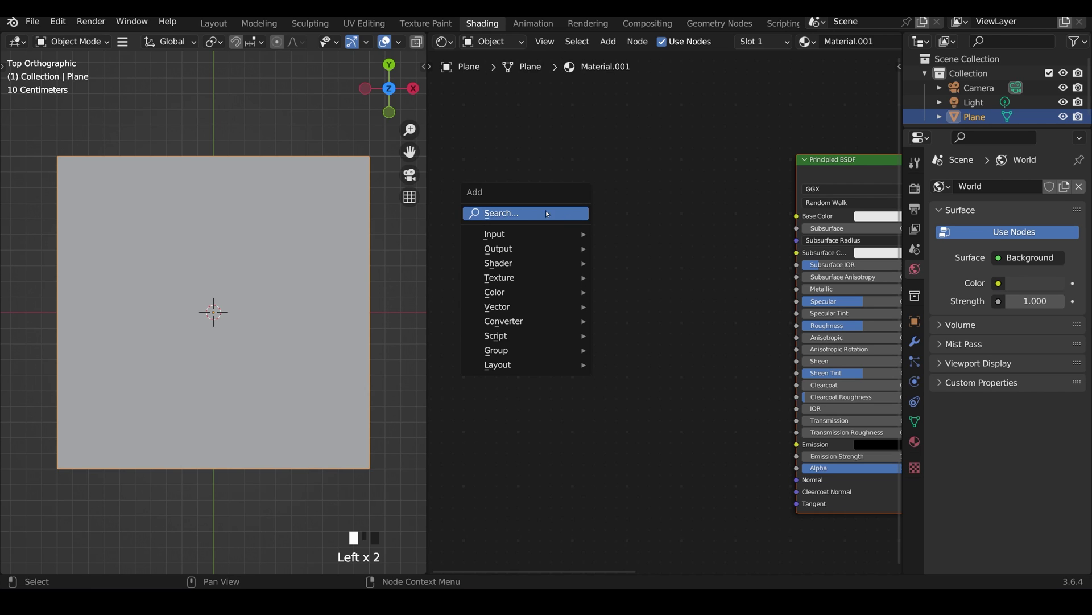
pyautogui.click(501, 214)
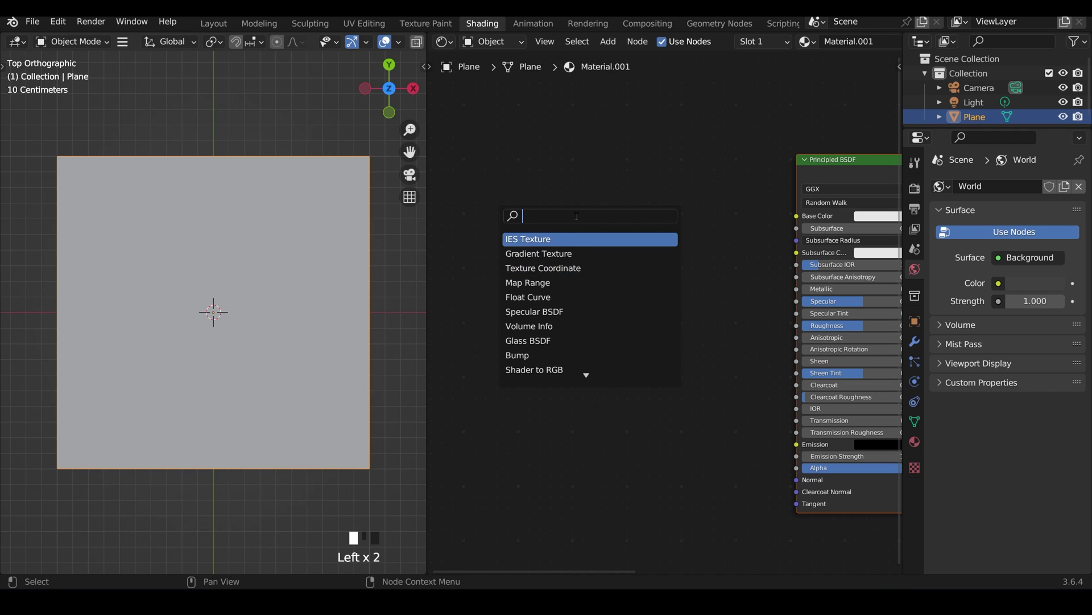
pyautogui.write('texture co')
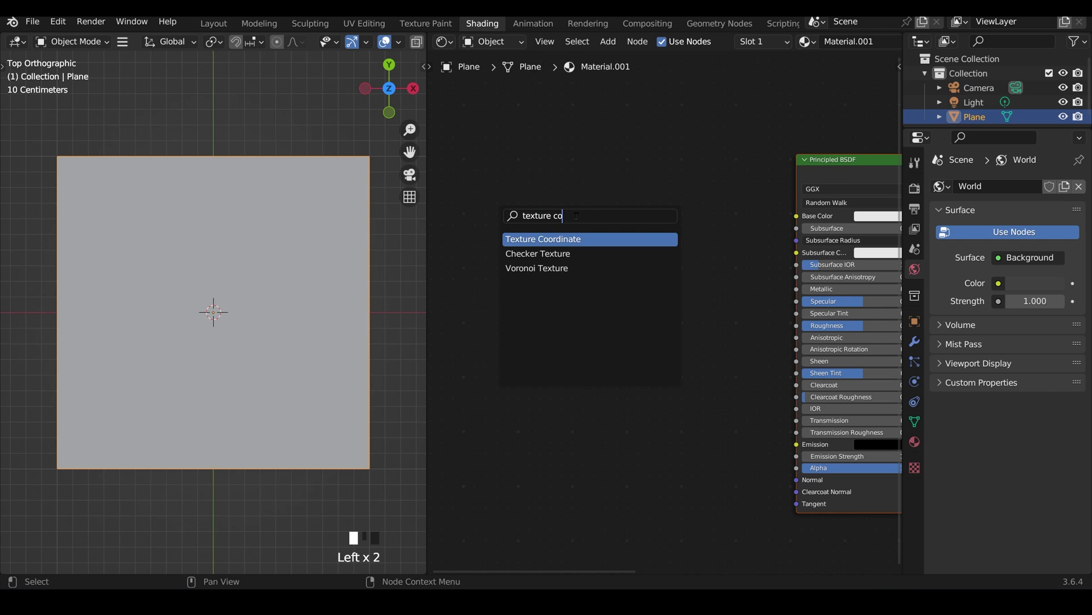
# Place the Texture Coordinate node in the material's node tree.
pyautogui.click(569, 238)
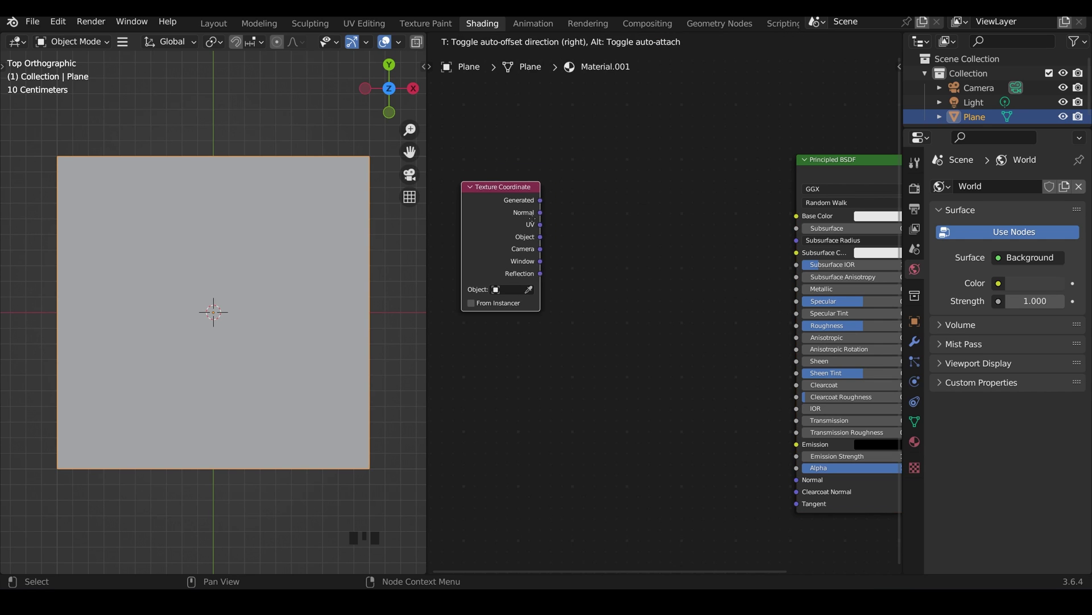
pyautogui.click(535, 232)
pyautogui.scroll(-2, 624, 249)
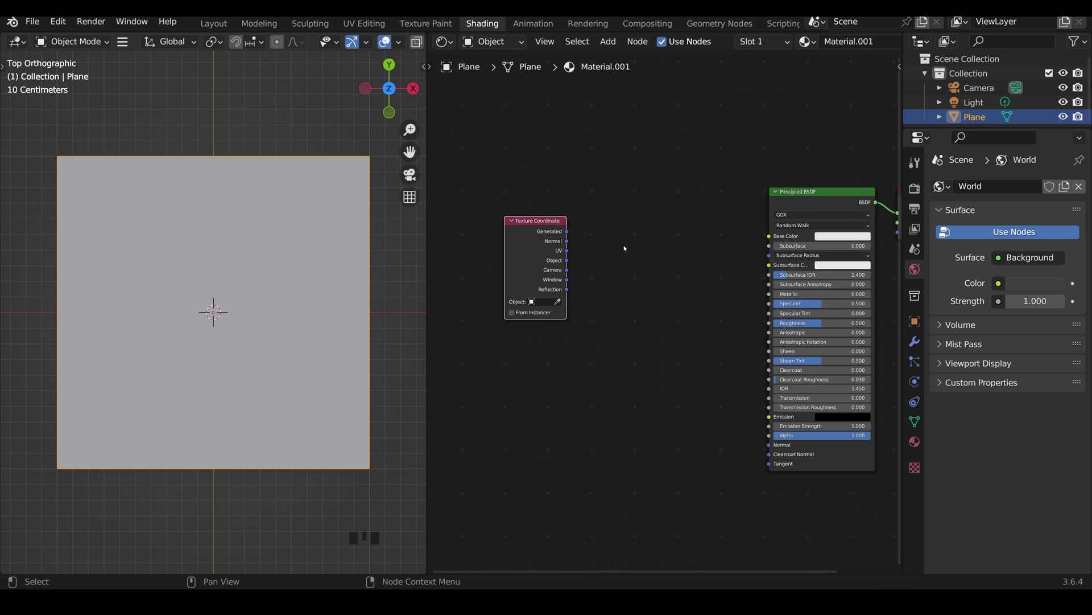
pyautogui.moveTo(683, 256); pyautogui.dragTo(624, 258, button='middle')
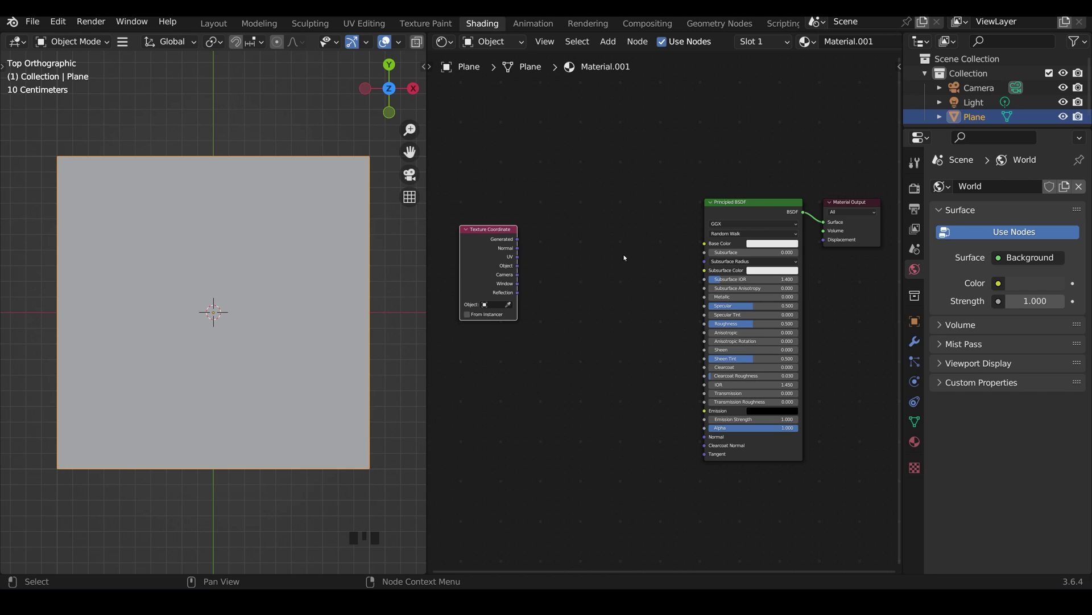
# Preview the Generated output on the plane in Material Preview, moving Principled BSDF aside.
pyautogui.keyDown('ctrl'); pyautogui.keyDown('shift'); pyautogui.click(483, 247); pyautogui.keyUp('shift'); pyautogui.keyUp('ctrl')
pyautogui.moveTo(746, 216); pyautogui.dragTo(754, 293)
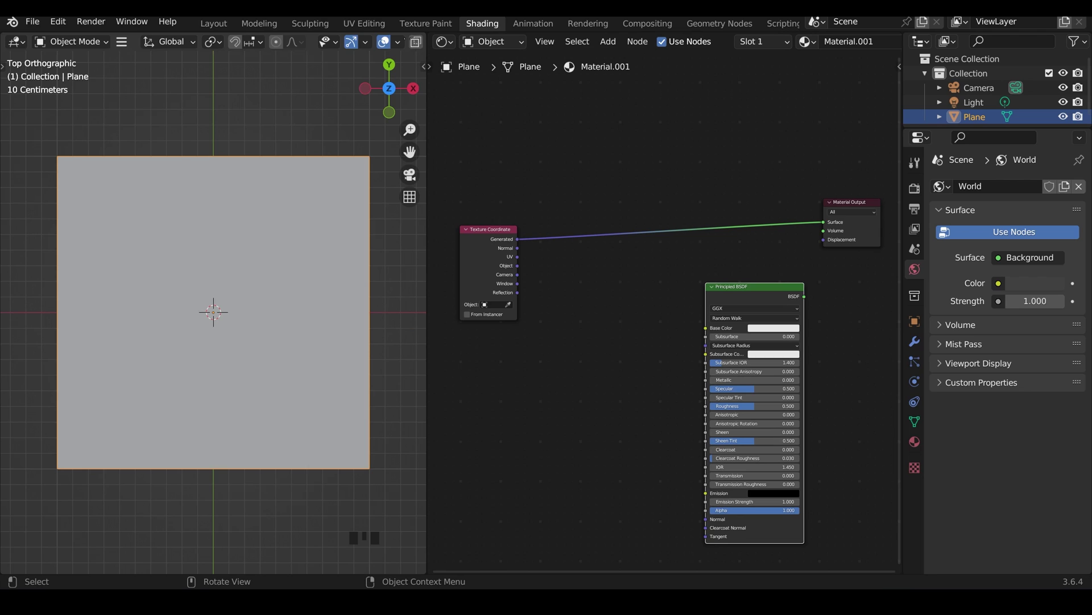
pyautogui.scroll(-4, 398, 42)
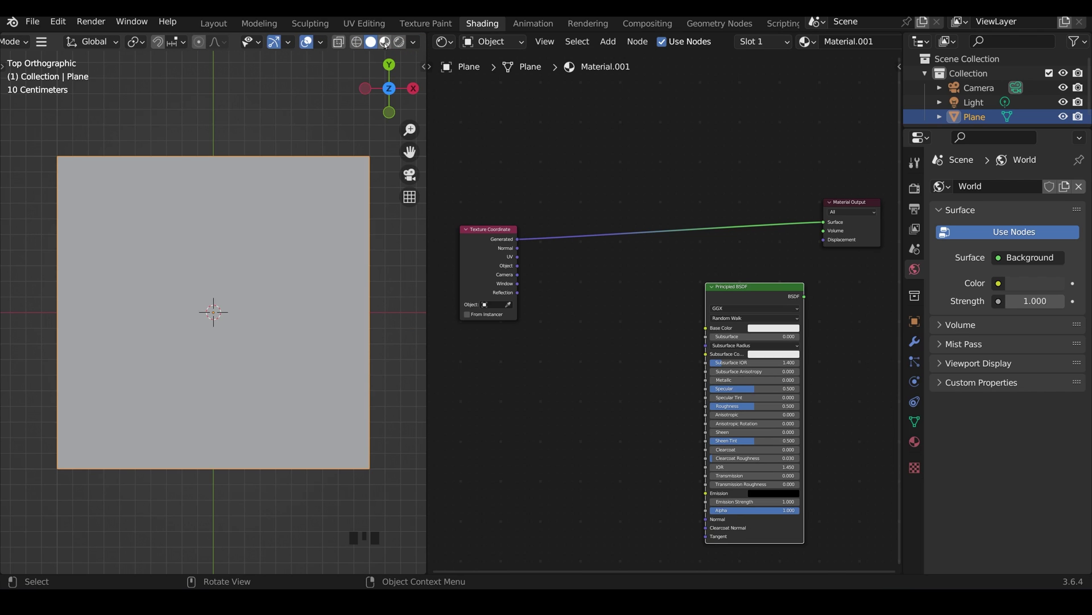
pyautogui.click(385, 44)
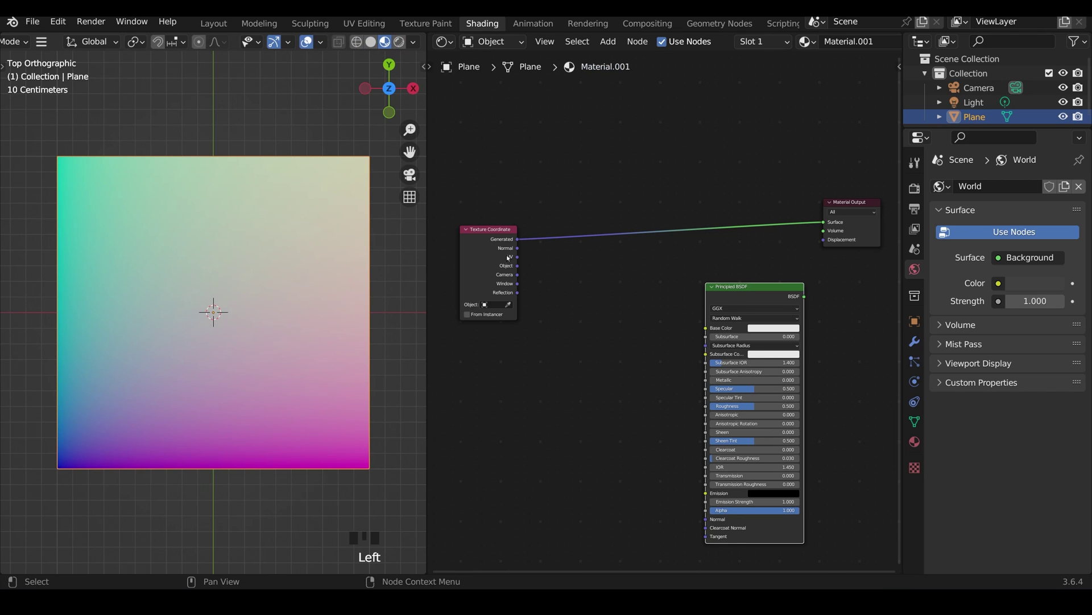
# Reposition the Texture Coordinate node to the right, nearer the Material Output.
pyautogui.scroll(2, 508, 257)
pyautogui.moveTo(518, 245); pyautogui.dragTo(565, 282, button='middle')
pyautogui.press('g')
pyautogui.click(687, 283)
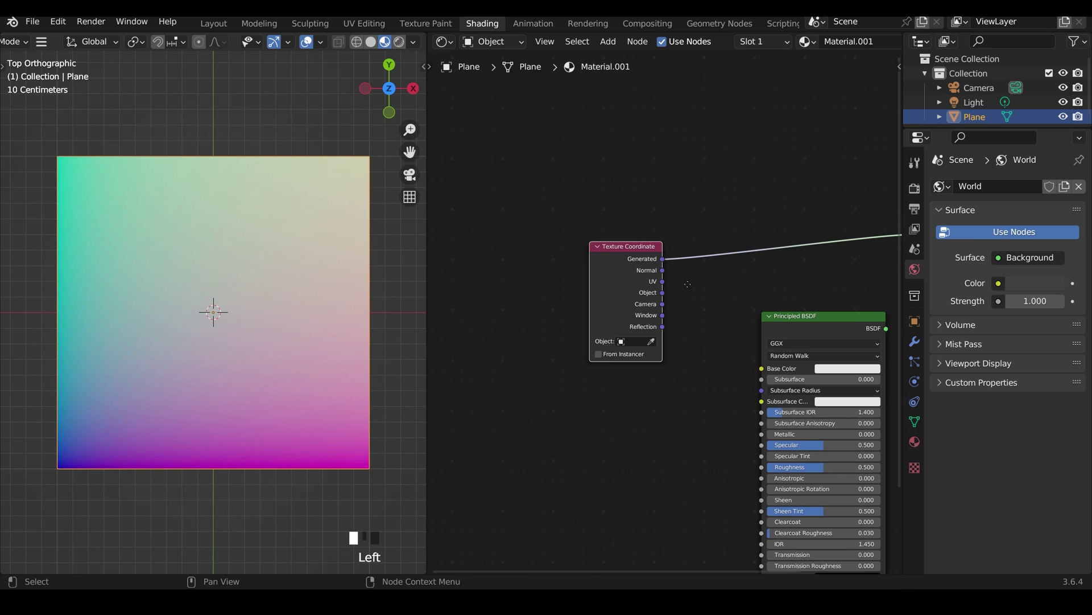
pyautogui.moveTo(688, 283); pyautogui.dragTo(567, 277, button='middle')
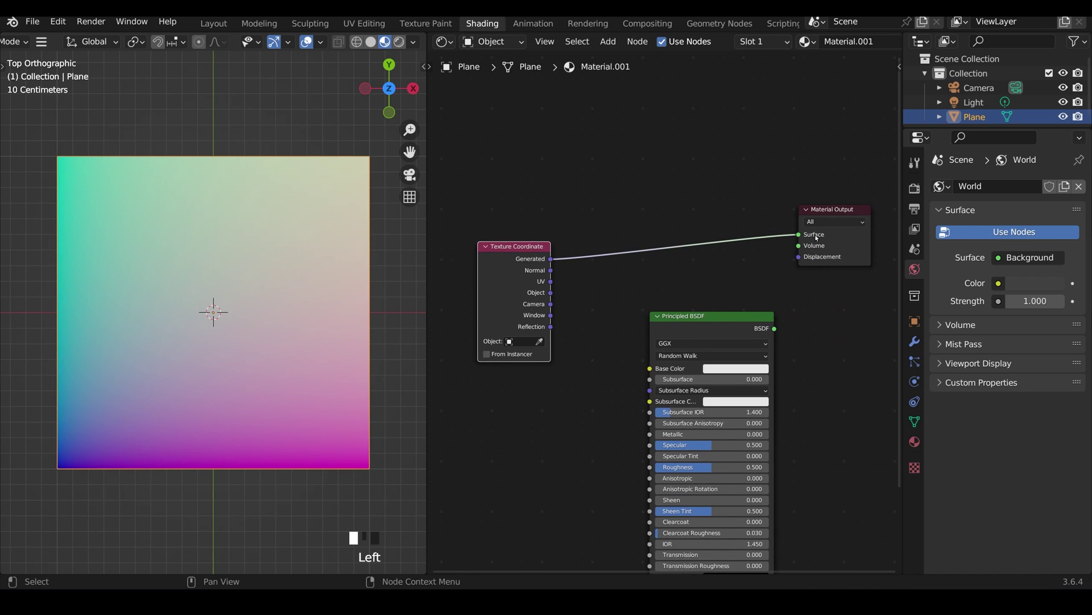
# Cycle the Texture Coordinate preview through its outputs until UV feeds the Material Output.
pyautogui.keyDown('ctrl'); pyautogui.keyDown('shift'); pyautogui.click(515, 278); pyautogui.keyUp('shift'); pyautogui.keyUp('ctrl')
pyautogui.keyDown('ctrl'); pyautogui.keyDown('shift'); pyautogui.click(514, 279); pyautogui.keyUp('shift'); pyautogui.keyUp('ctrl')
pyautogui.keyDown('ctrl'); pyautogui.keyDown('shift'); pyautogui.click(514, 280); pyautogui.keyUp('shift'); pyautogui.keyUp('ctrl')
pyautogui.keyDown('ctrl'); pyautogui.keyDown('shift'); pyautogui.click(513, 282); pyautogui.keyUp('shift'); pyautogui.keyUp('ctrl')
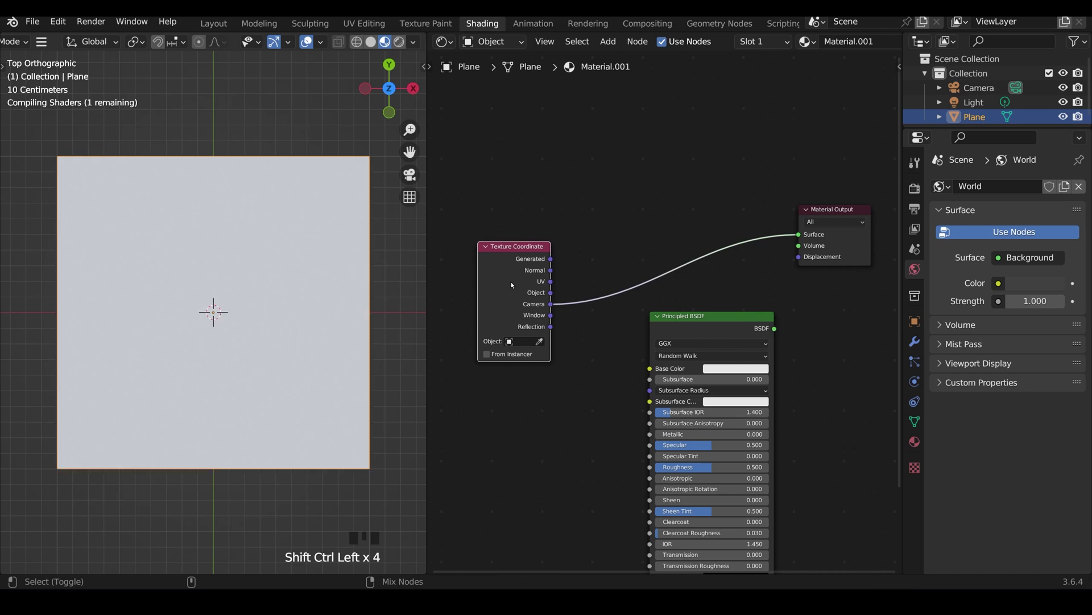
pyautogui.keyDown('ctrl'); pyautogui.keyDown('shift'); pyautogui.click(512, 285); pyautogui.keyUp('shift'); pyautogui.keyUp('ctrl')
pyautogui.keyDown('ctrl'); pyautogui.keyDown('shift'); pyautogui.click(512, 284); pyautogui.keyUp('shift'); pyautogui.keyUp('ctrl')
pyautogui.keyDown('ctrl'); pyautogui.keyDown('shift'); pyautogui.click(512, 285); pyautogui.keyUp('shift'); pyautogui.keyUp('ctrl')
pyautogui.keyDown('ctrl'); pyautogui.keyDown('shift'); pyautogui.click(512, 284); pyautogui.keyUp('shift'); pyautogui.keyUp('ctrl')
pyautogui.keyDown('ctrl'); pyautogui.keyDown('shift'); pyautogui.click(511, 285); pyautogui.keyUp('shift'); pyautogui.keyUp('ctrl')
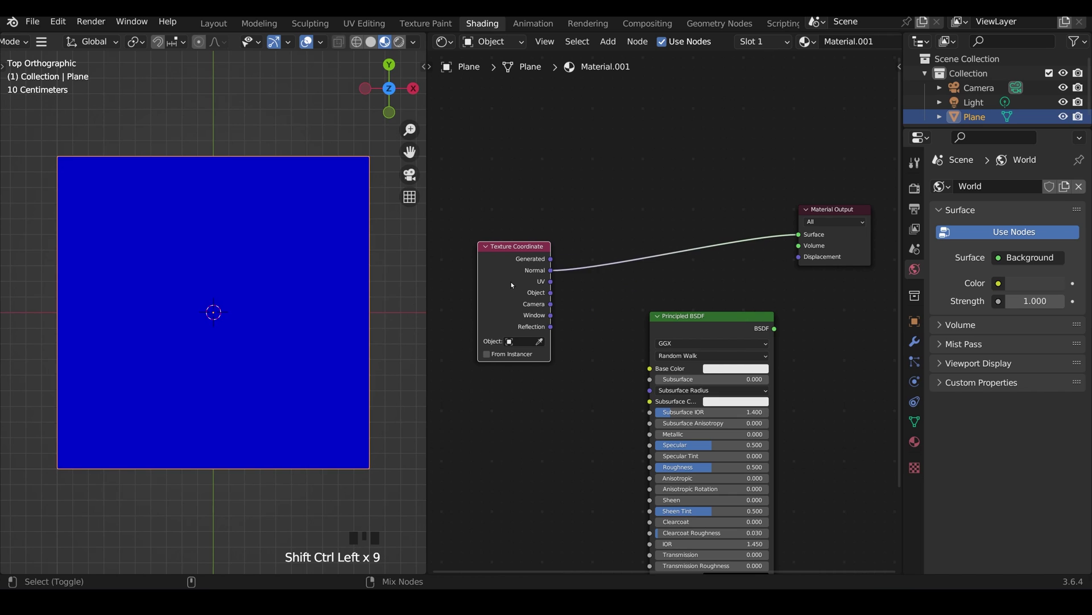
pyautogui.keyDown('ctrl'); pyautogui.keyDown('shift'); pyautogui.click(512, 285); pyautogui.keyUp('shift'); pyautogui.keyUp('ctrl')
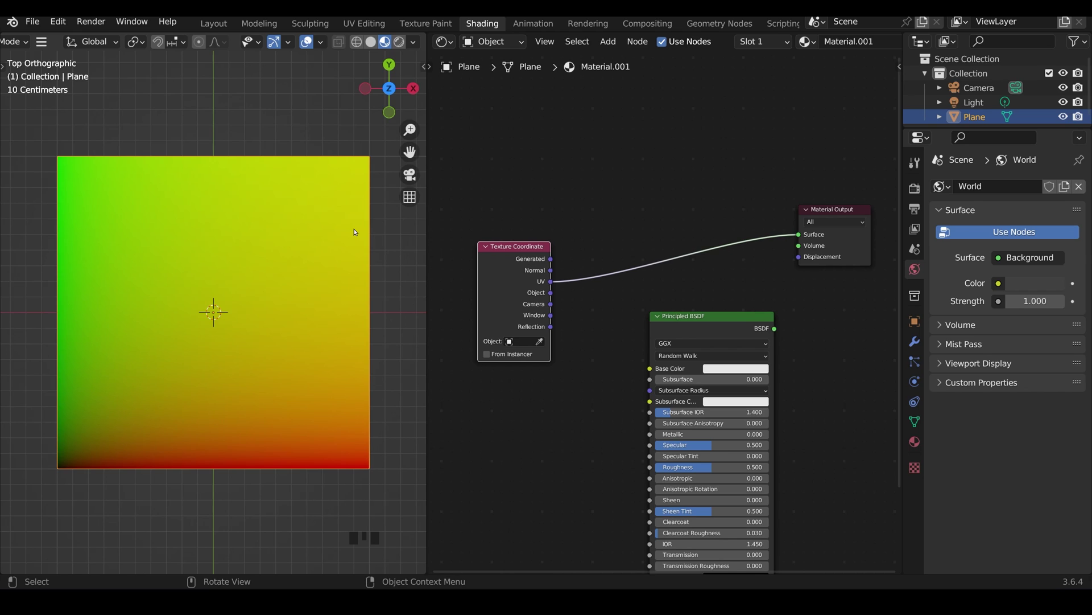
# Insert a Separate XYZ node between the UV output and the Surface input.
pyautogui.hotkey('shift', 'a')
pyautogui.click(616, 217)
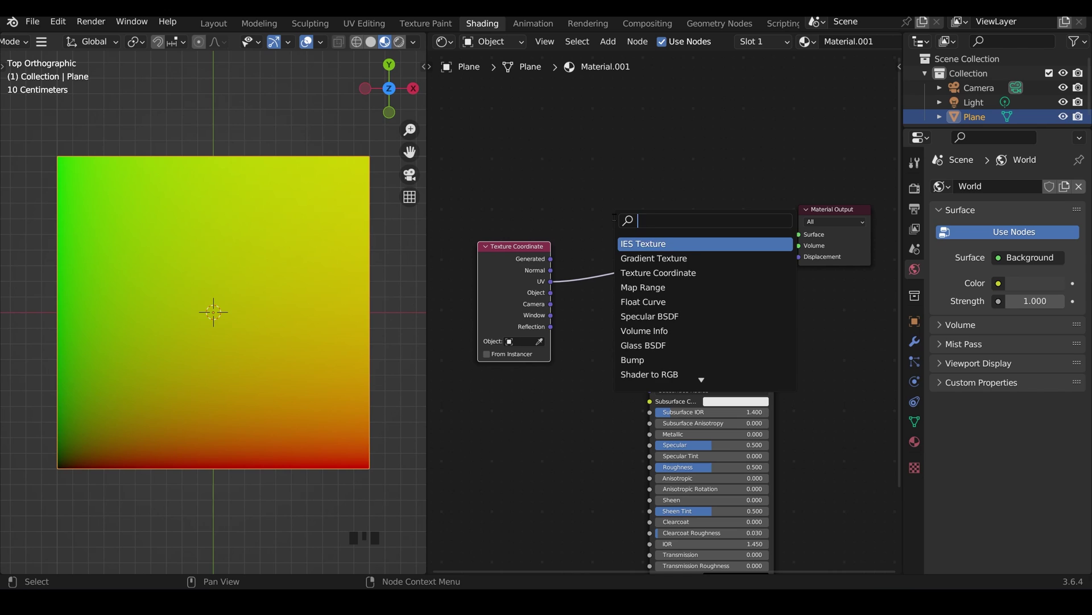
pyautogui.write('sep')
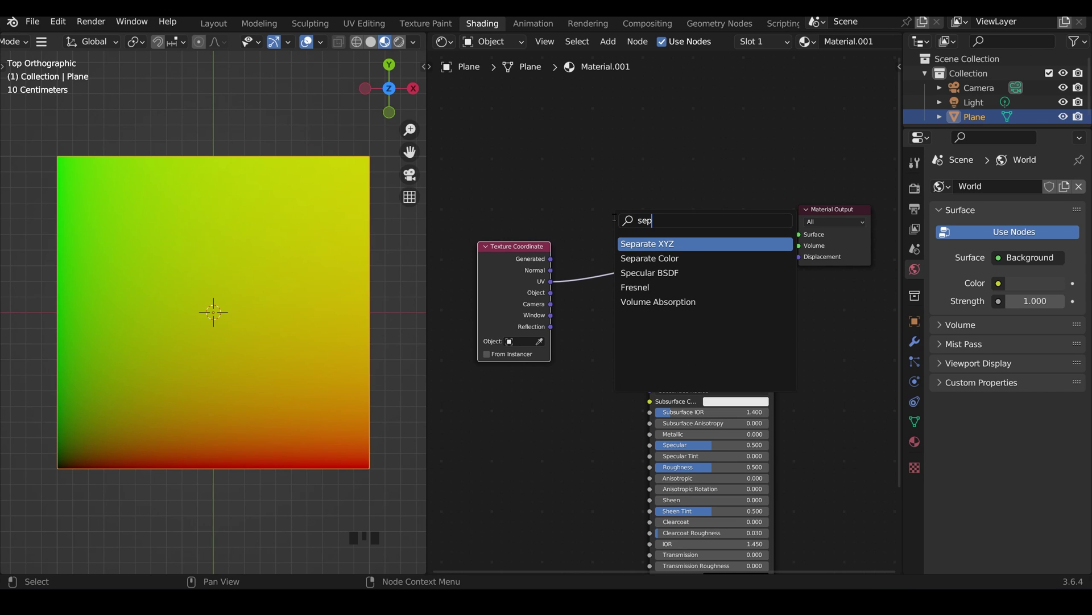
pyautogui.click(682, 244)
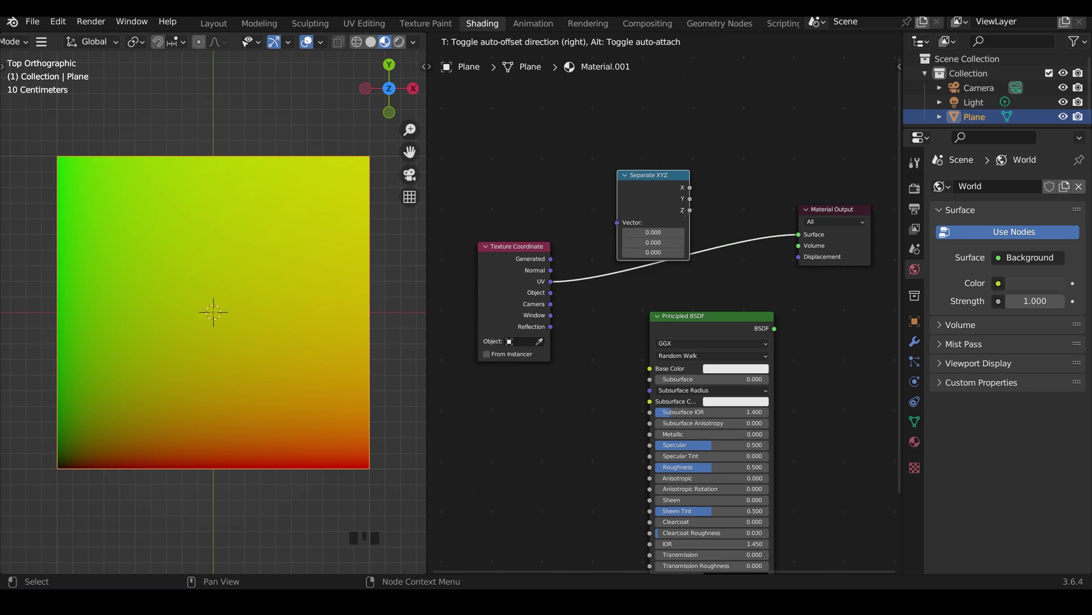
pyautogui.click(614, 279)
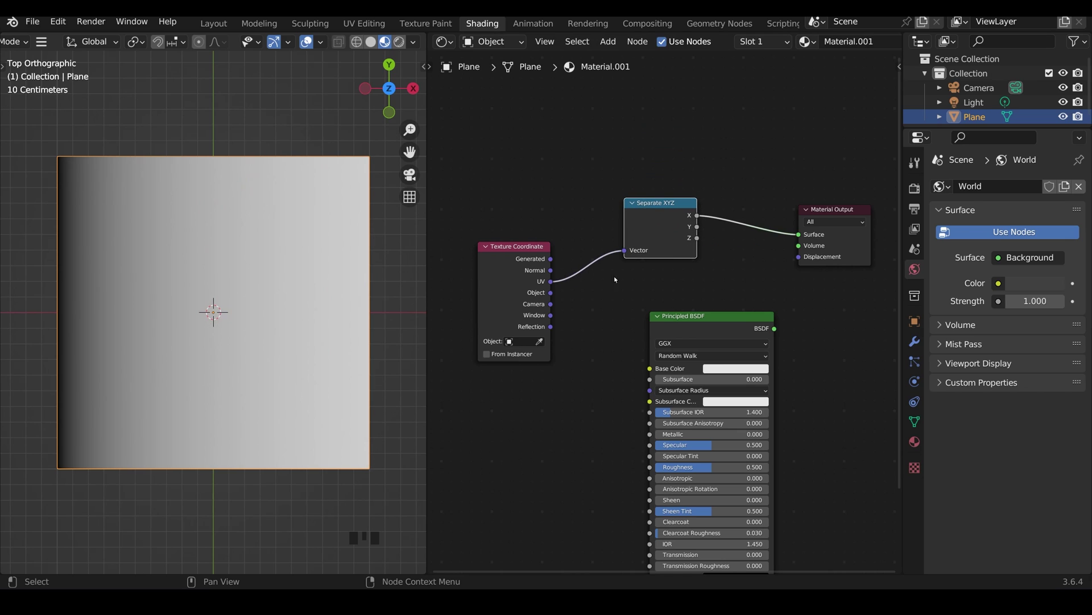
# Preview the Separate XYZ channels Y, Z, X and Y, ending on Z.
pyautogui.keyDown('ctrl'); pyautogui.keyDown('shift'); pyautogui.click(663, 223); pyautogui.keyUp('shift'); pyautogui.keyUp('ctrl')
pyautogui.keyDown('ctrl'); pyautogui.keyDown('shift'); pyautogui.click(662, 227); pyautogui.keyUp('shift'); pyautogui.keyUp('ctrl')
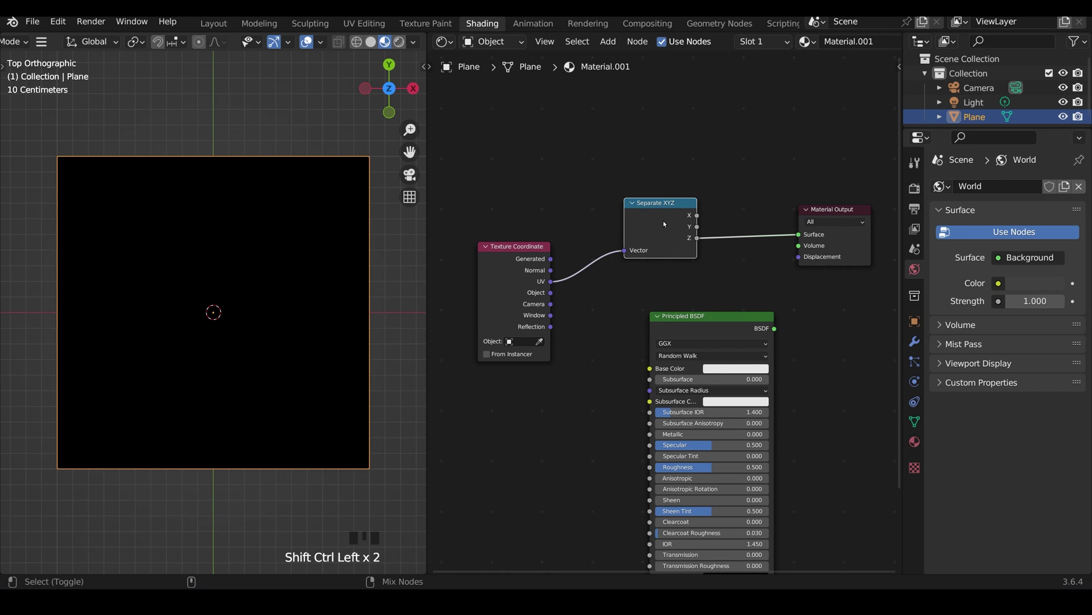
pyautogui.keyDown('ctrl'); pyautogui.keyDown('shift'); pyautogui.click(664, 224); pyautogui.keyUp('shift'); pyautogui.keyUp('ctrl')
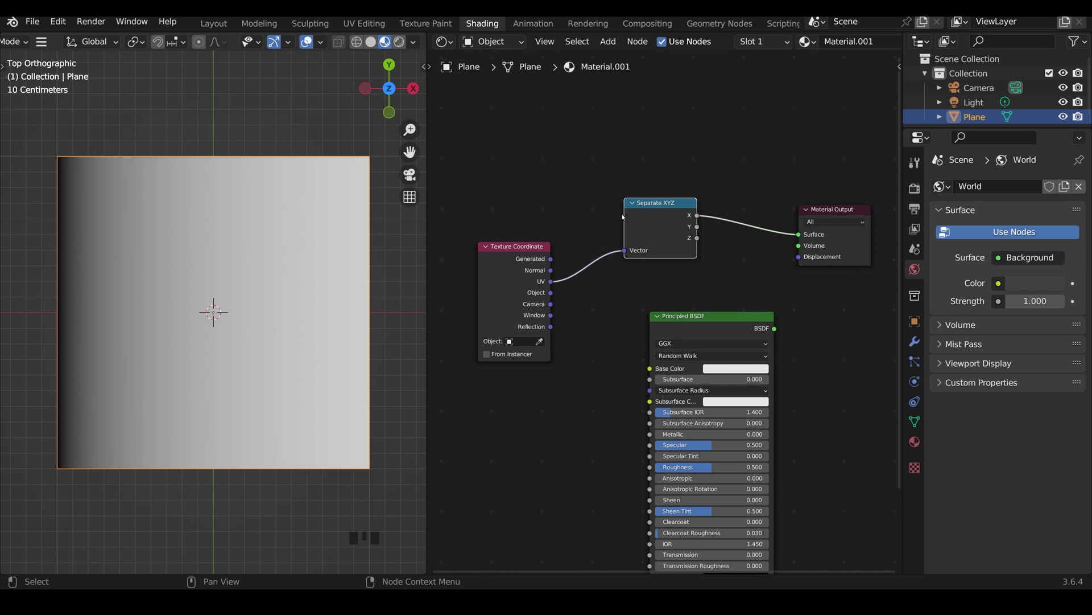
pyautogui.keyDown('ctrl'); pyautogui.keyDown('shift'); pyautogui.click(664, 217); pyautogui.keyUp('shift'); pyautogui.keyUp('ctrl')
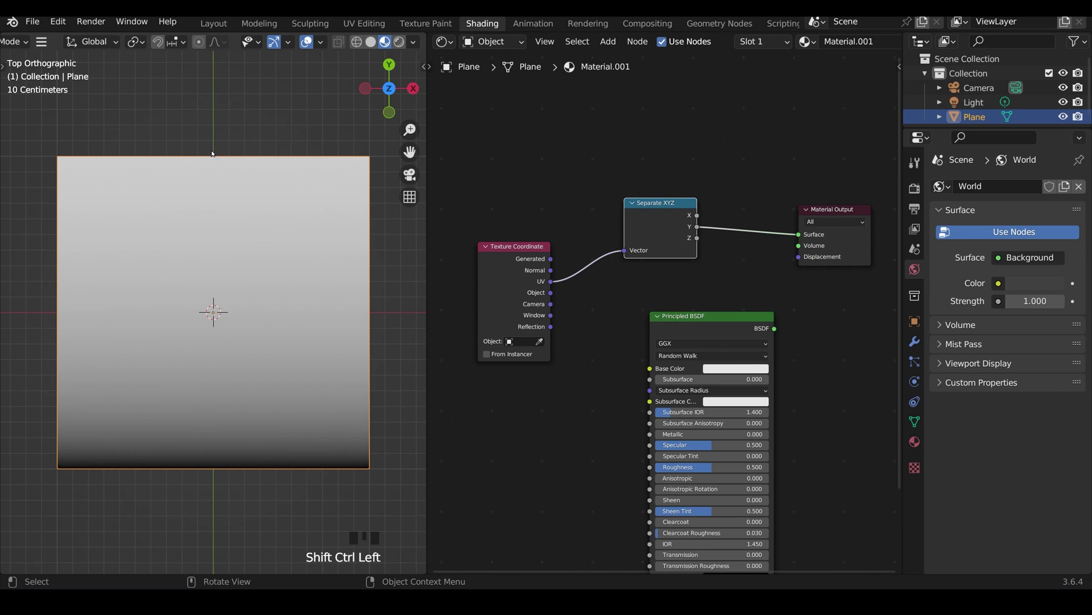
pyautogui.keyDown('ctrl'); pyautogui.keyDown('shift'); pyautogui.click(663, 238); pyautogui.keyUp('shift'); pyautogui.keyUp('ctrl')
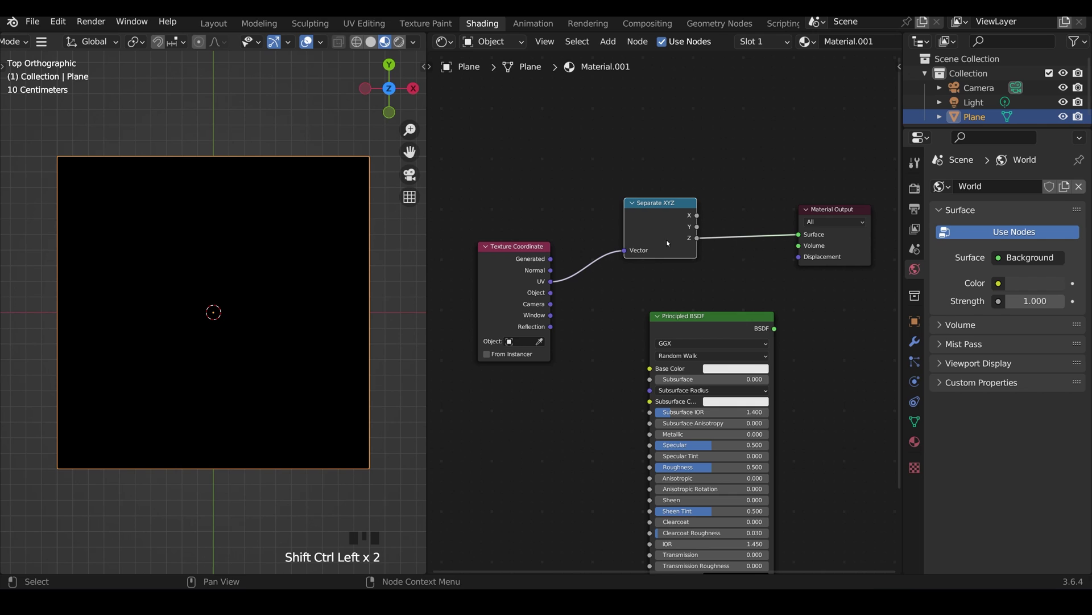
pyautogui.moveTo(191, 324); pyautogui.dragTo(236, 359, button='middle')
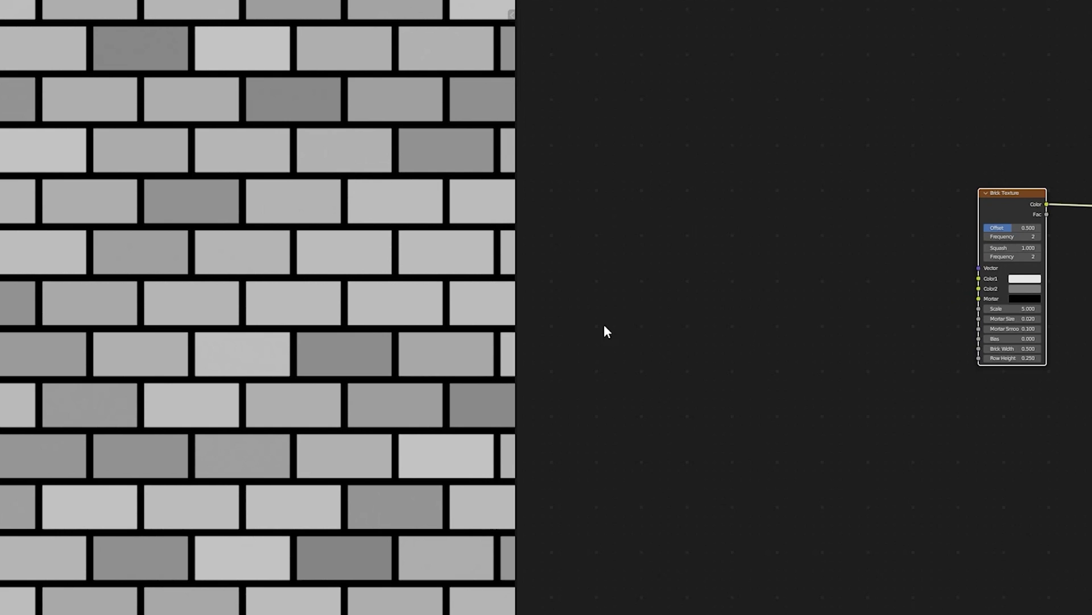
# Add a Texture Coordinate node feeding Generated into the Brick Texture's Vector input.
pyautogui.hotkey('shift', 'a')
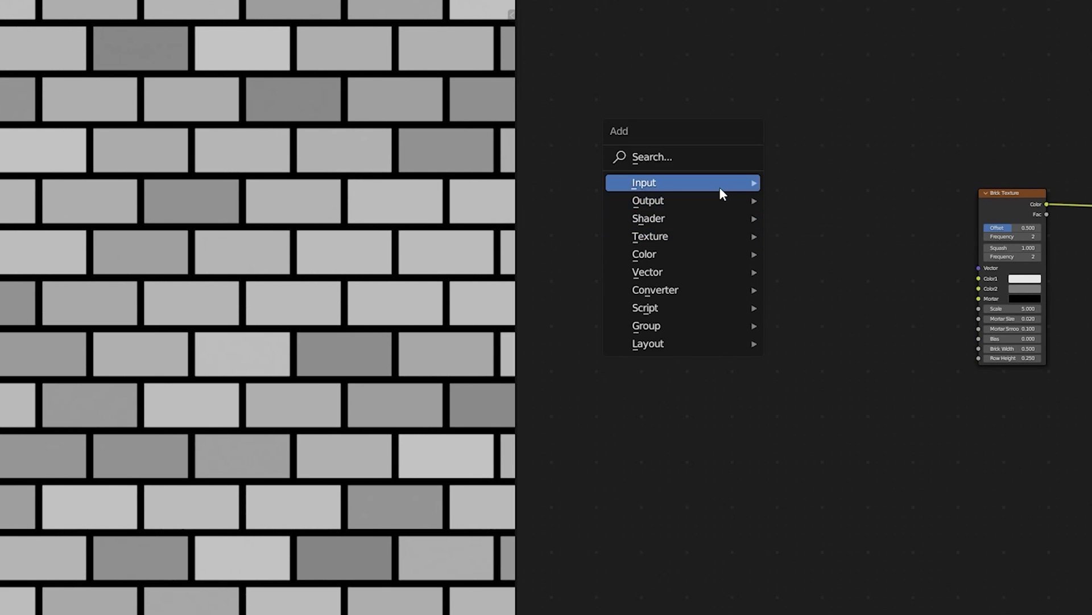
pyautogui.moveTo(719, 187)
pyautogui.click(831, 474)
pyautogui.click(687, 166)
pyautogui.scroll(2, 647, 149)
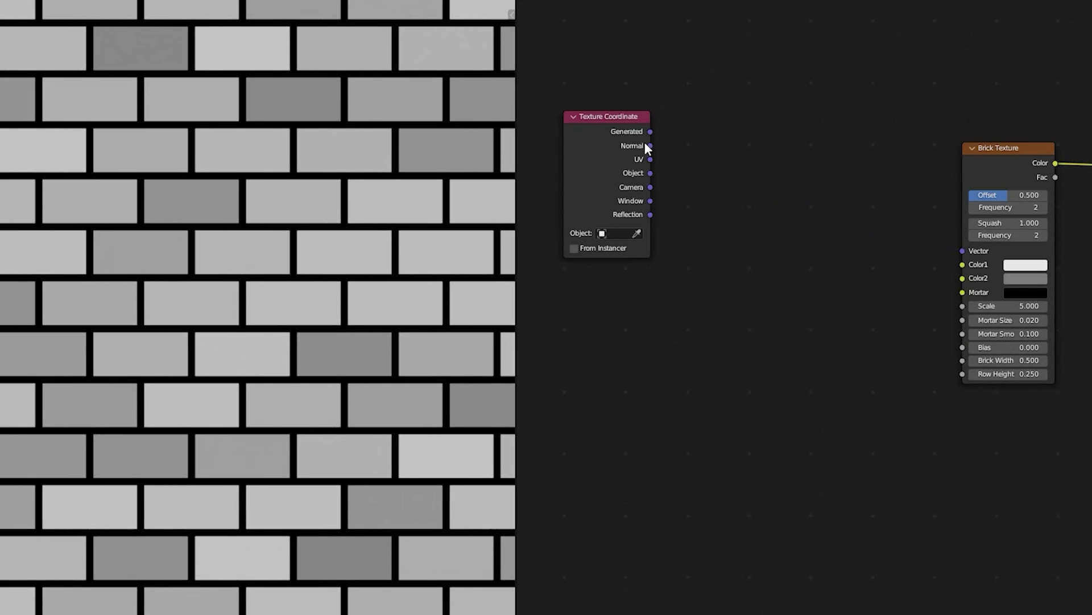
pyautogui.moveTo(650, 131); pyautogui.dragTo(961, 252)
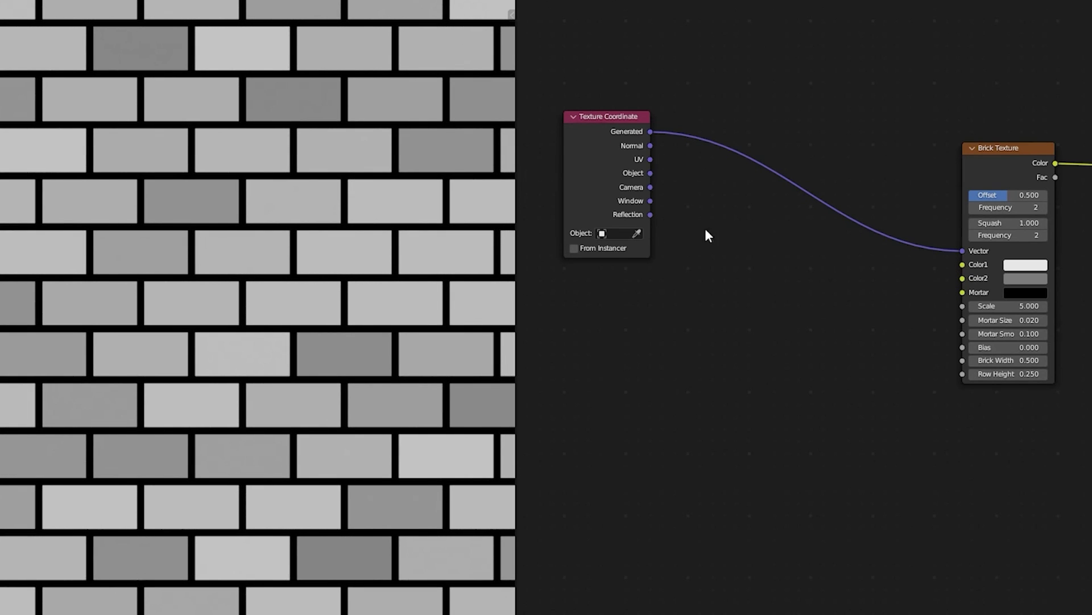
# Insert a Mix Color node set to Linear Light into the coordinates link.
pyautogui.hotkey('shift', 'a')
pyautogui.moveTo(718, 337)
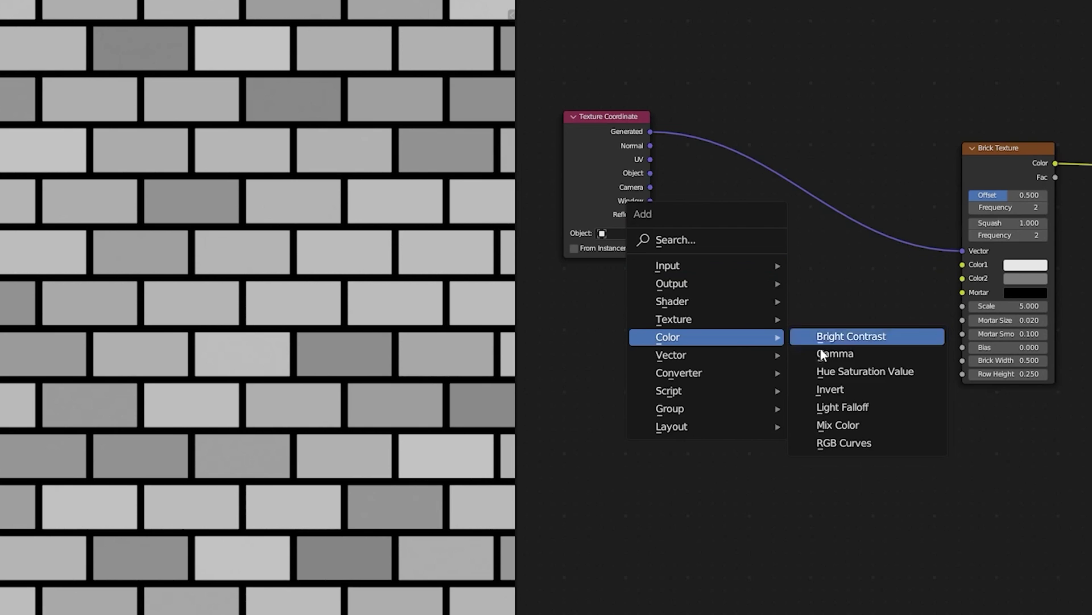
pyautogui.click(838, 425)
pyautogui.click(831, 185)
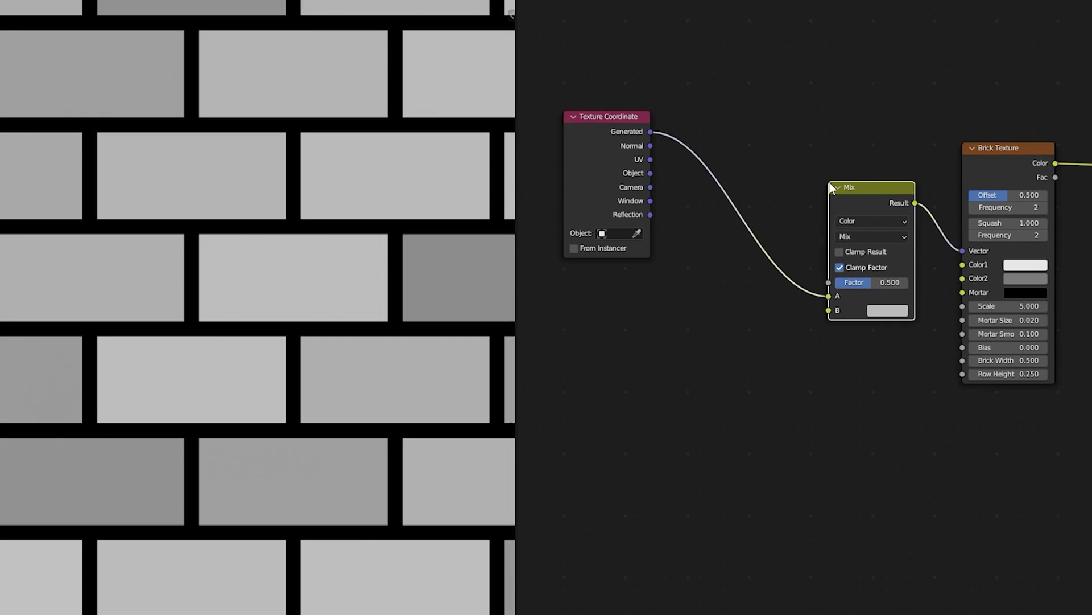
pyautogui.click(857, 235)
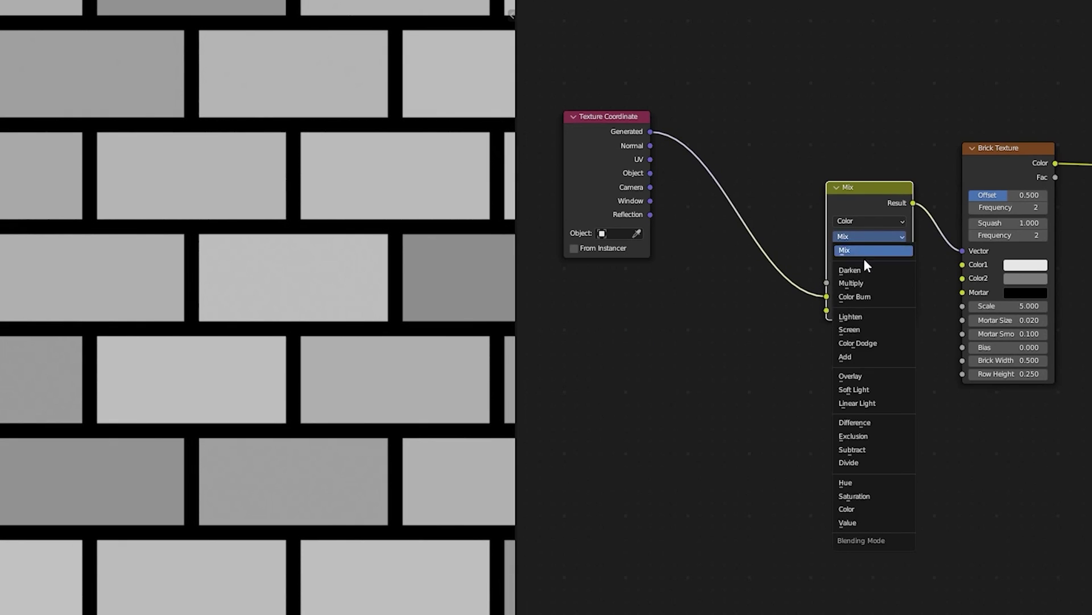
pyautogui.click(858, 404)
# Add a Noise Texture and connect its Color to the Linear Light's B input.
pyautogui.hotkey('shift', 'a')
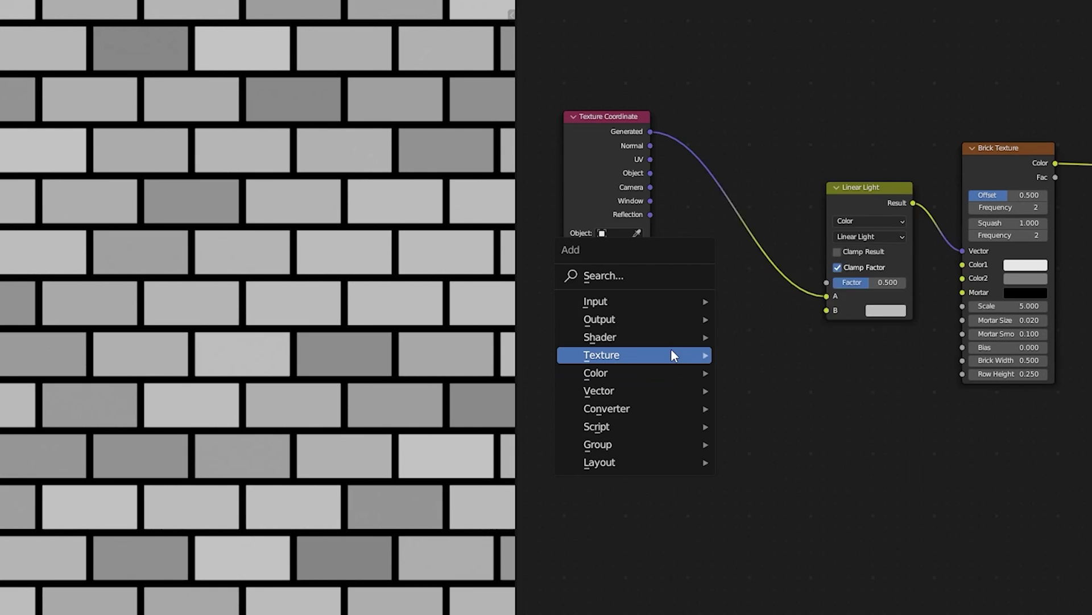
pyautogui.moveTo(672, 354)
pyautogui.click(761, 261)
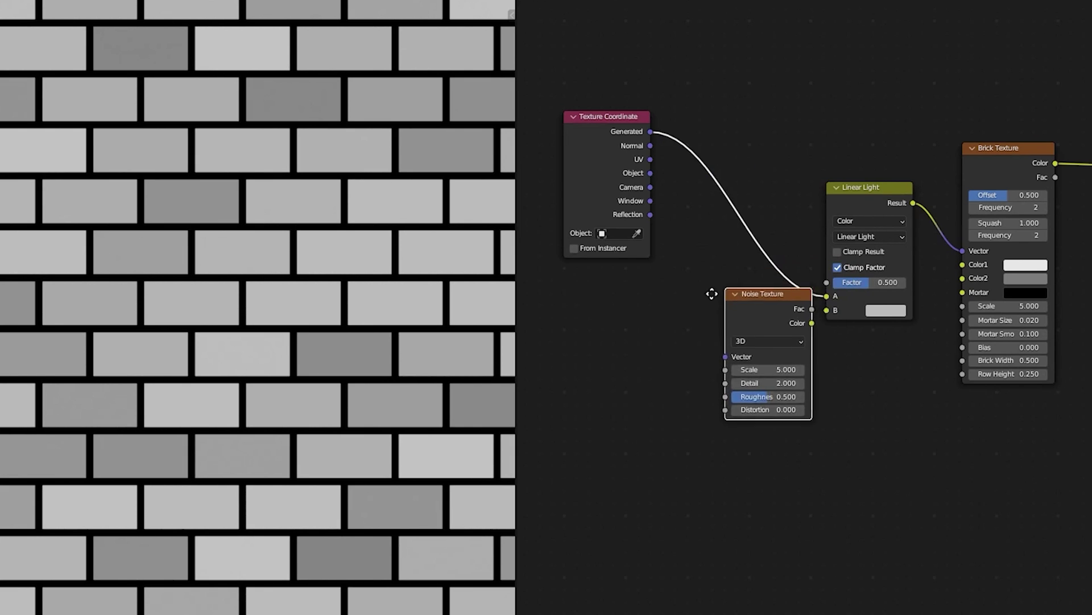
pyautogui.click(641, 315)
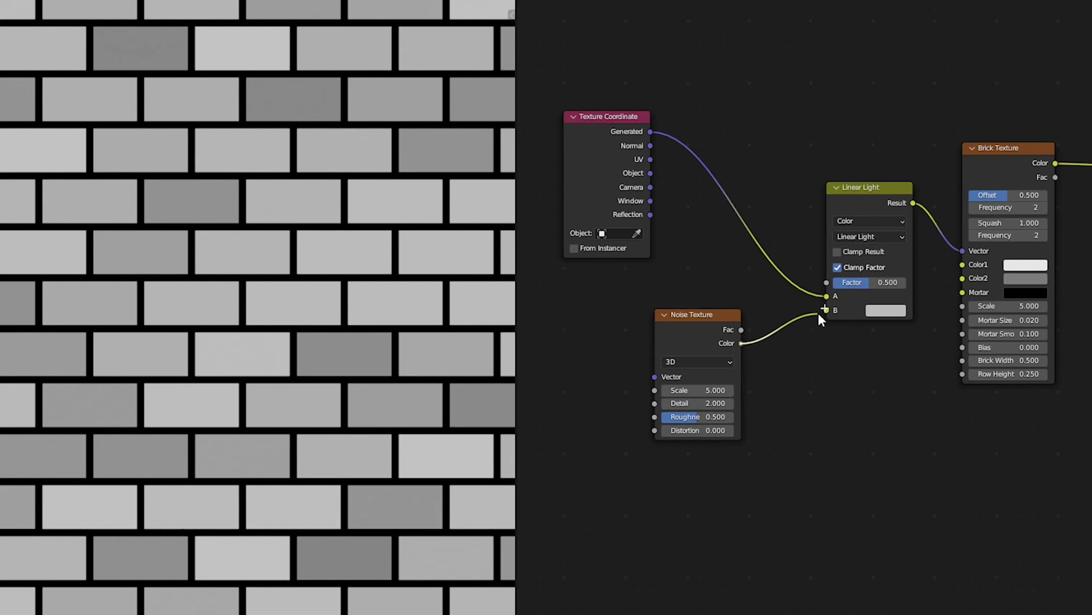
pyautogui.moveTo(819, 312); pyautogui.dragTo(824, 311)
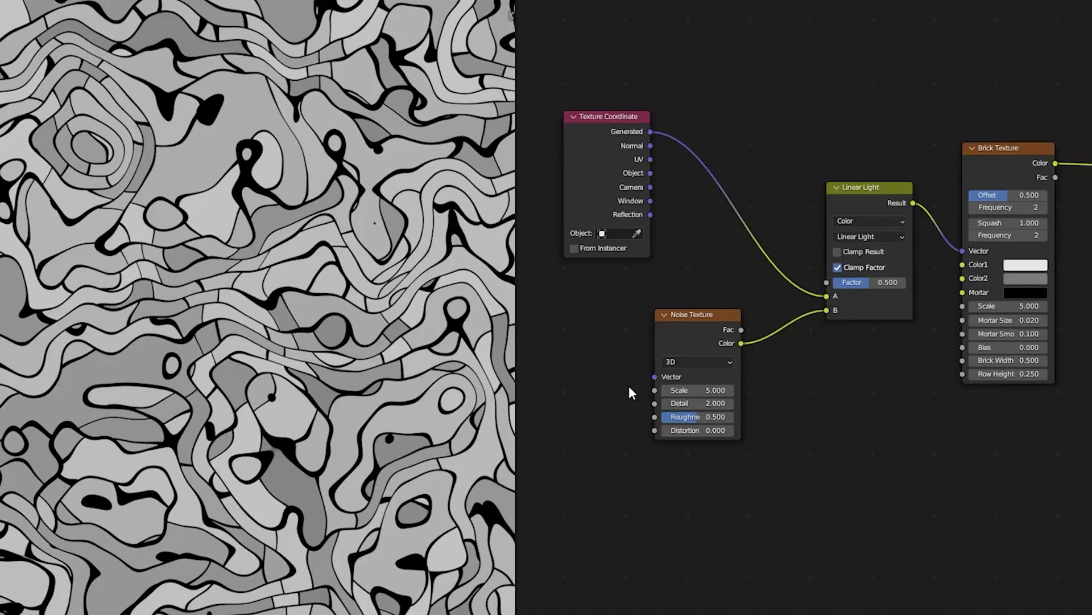
# Drop the Linear Light Factor to 0.007 and raise the Noise Texture Scale to 38.73.
pyautogui.scroll(3, 630, 386)
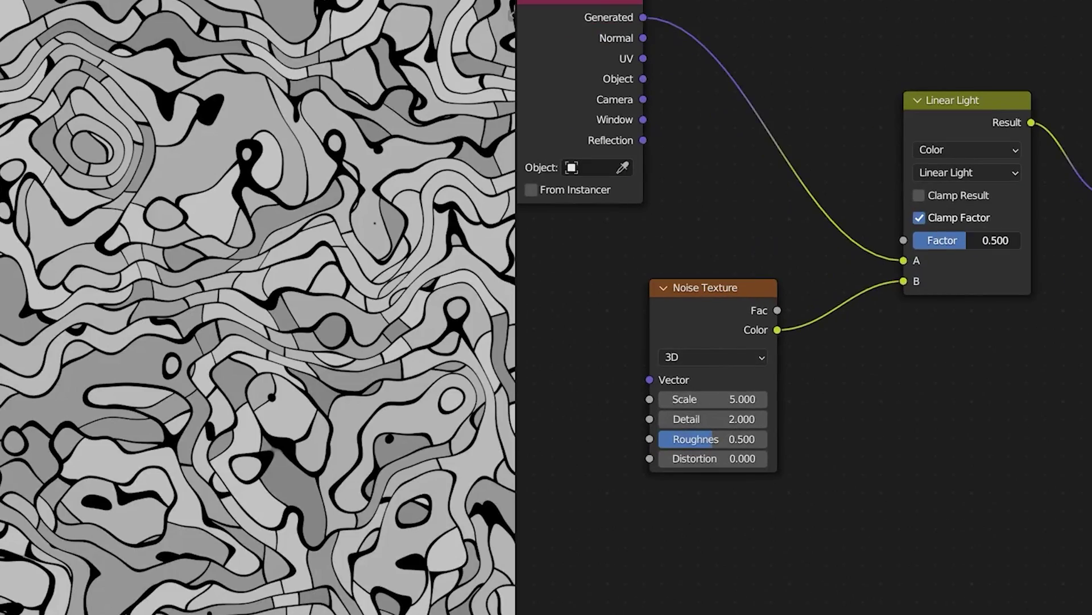
pyautogui.moveTo(945, 240)
pyautogui.mouseDown()
pyautogui.moveTo(890, 240)
pyautogui.moveTo(909, 321)
pyautogui.mouseUp()
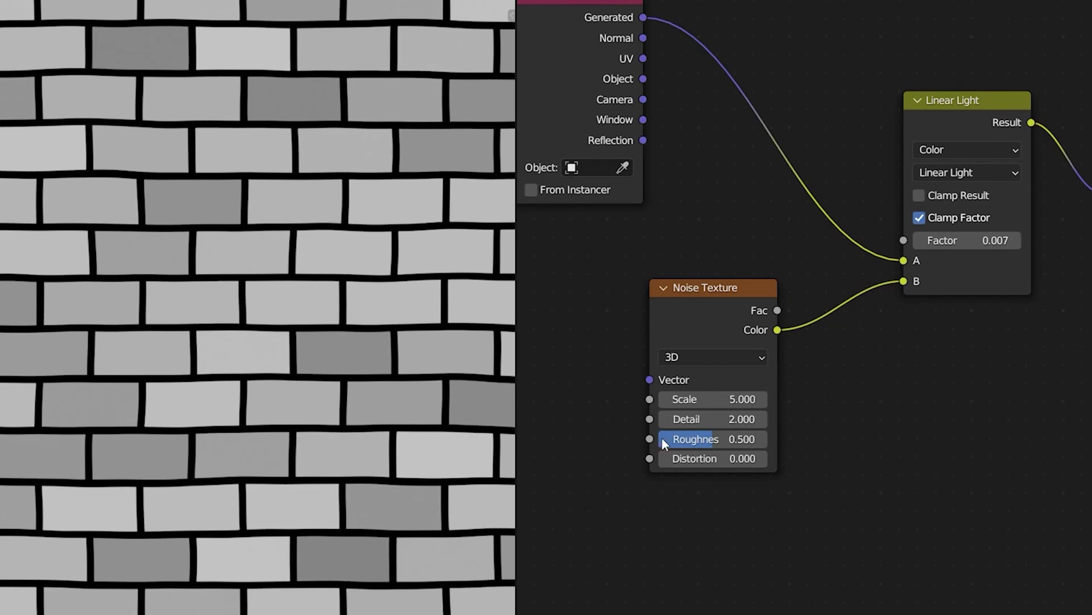
pyautogui.moveTo(700, 399); pyautogui.dragTo(742, 445)
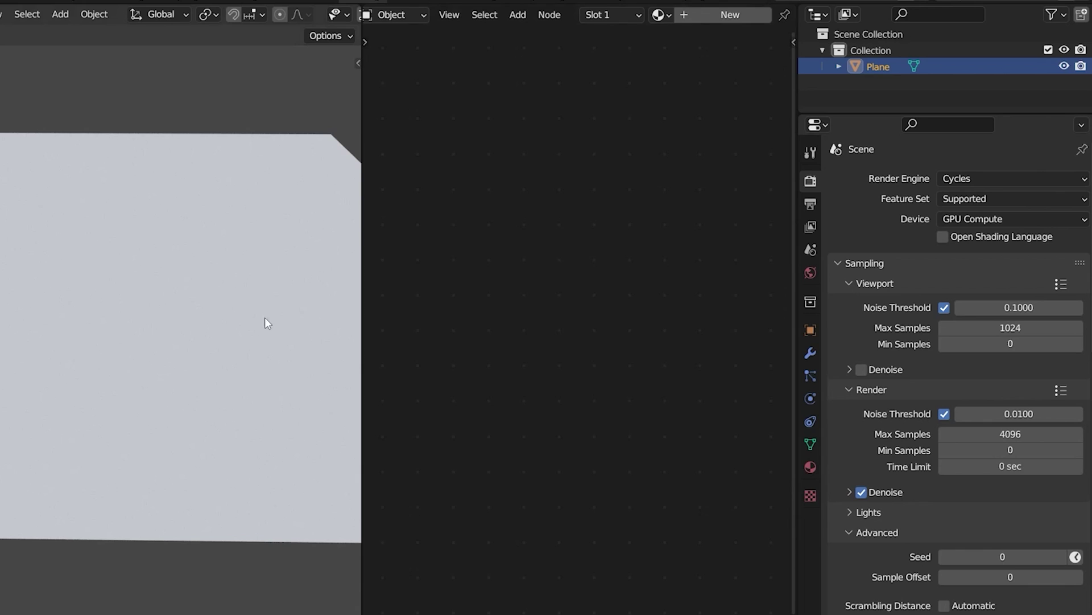
# Create a new material for the plane and switch Cycles to the Experimental feature set.
pyautogui.click(698, 15)
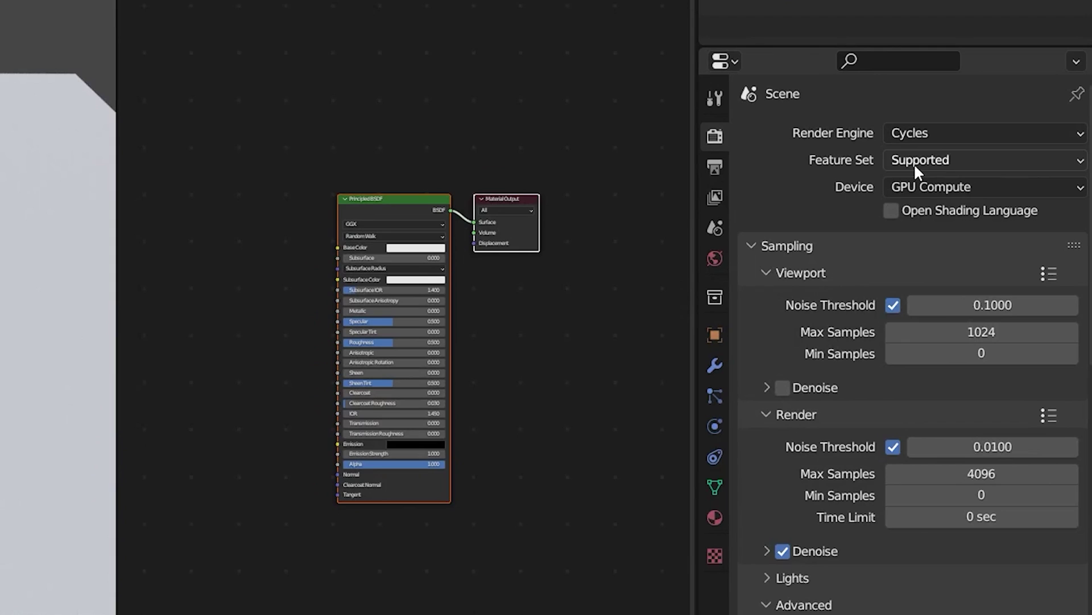
pyautogui.click(926, 157)
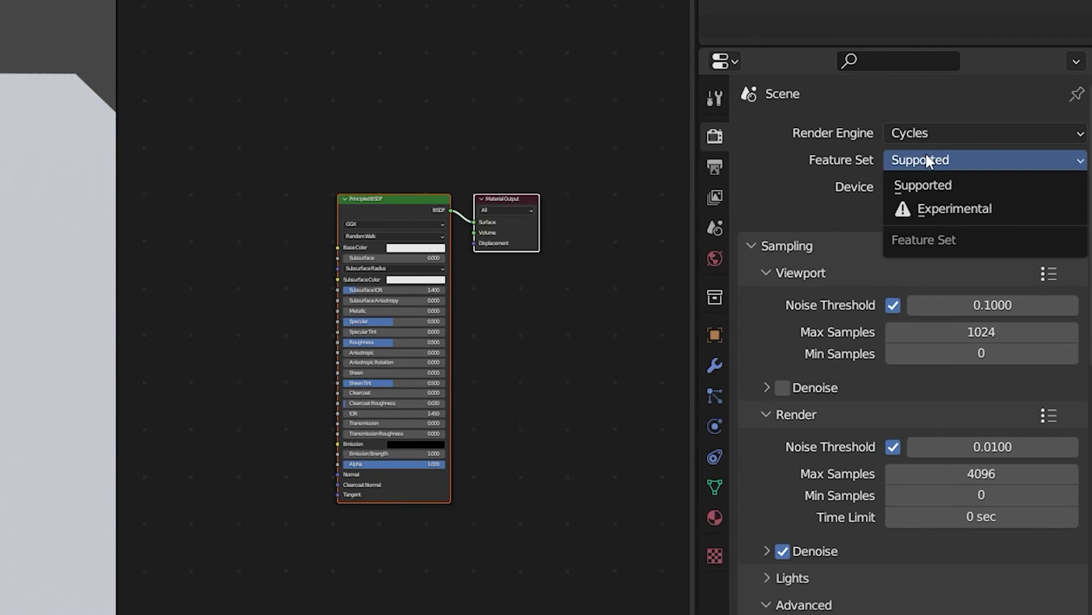
pyautogui.click(939, 209)
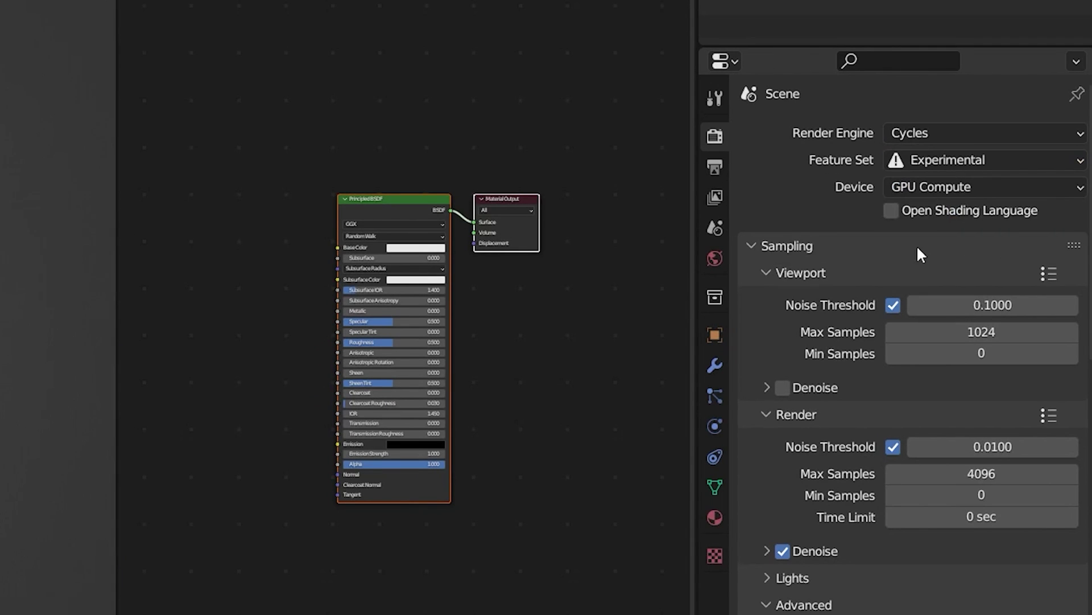
# Set the material's displacement method to Displacement and Bump.
pyautogui.click(715, 518)
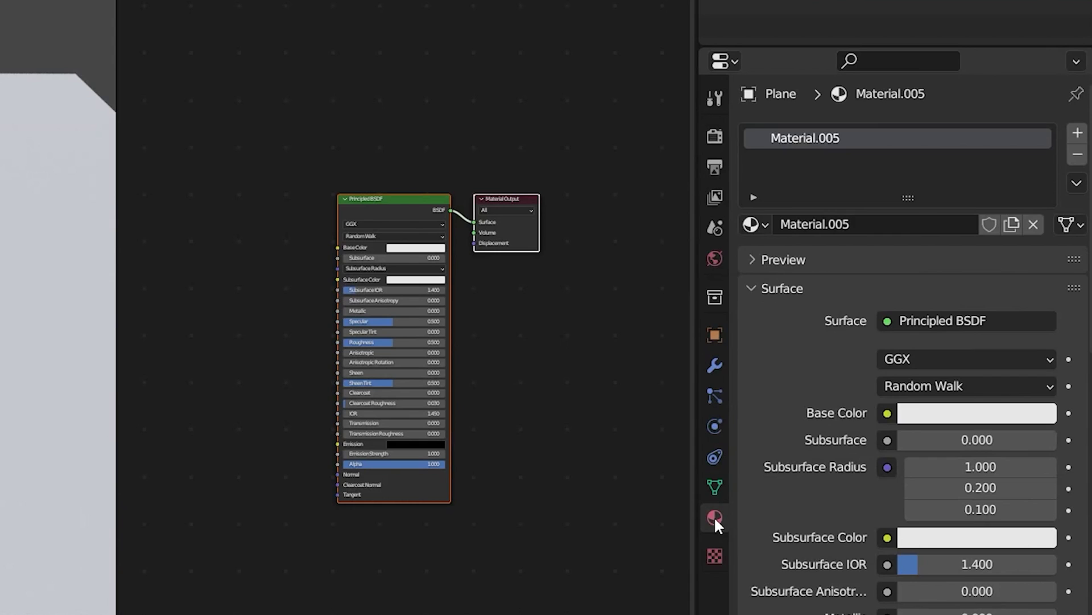
pyautogui.scroll(-15, 853, 478)
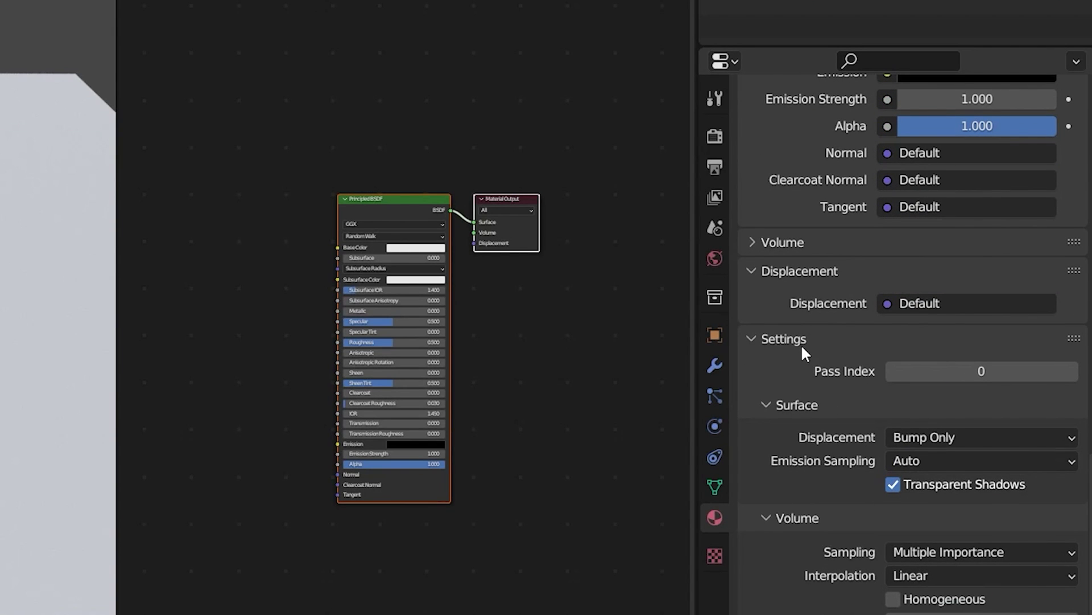
pyautogui.click(960, 437)
pyautogui.click(954, 510)
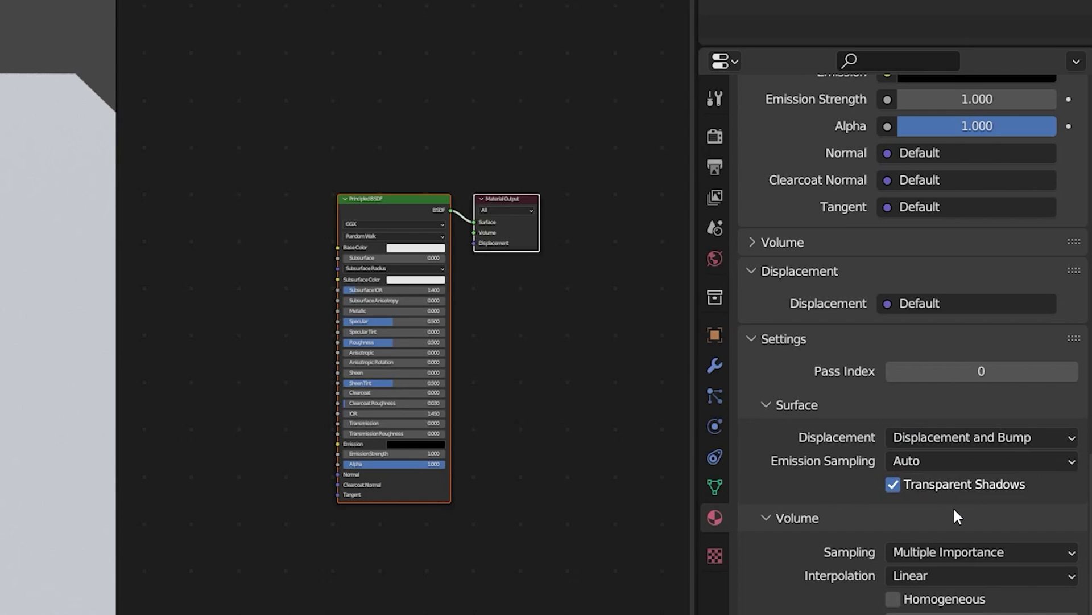
# Add a Displacement node and link it to the Material Output's Displacement socket.
pyautogui.hotkey('shift', 'a')
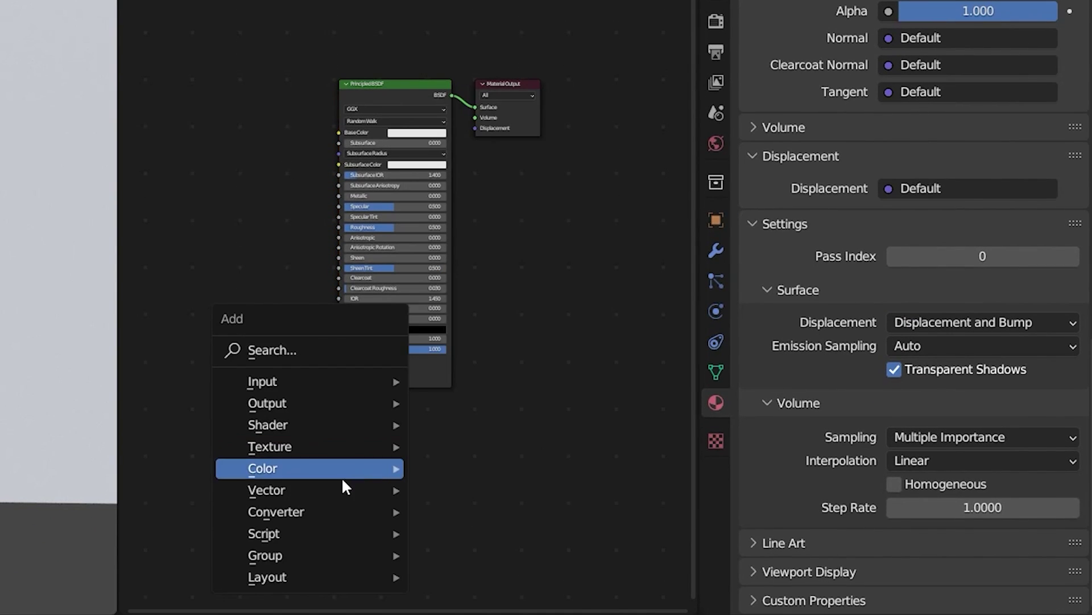
pyautogui.moveTo(336, 489)
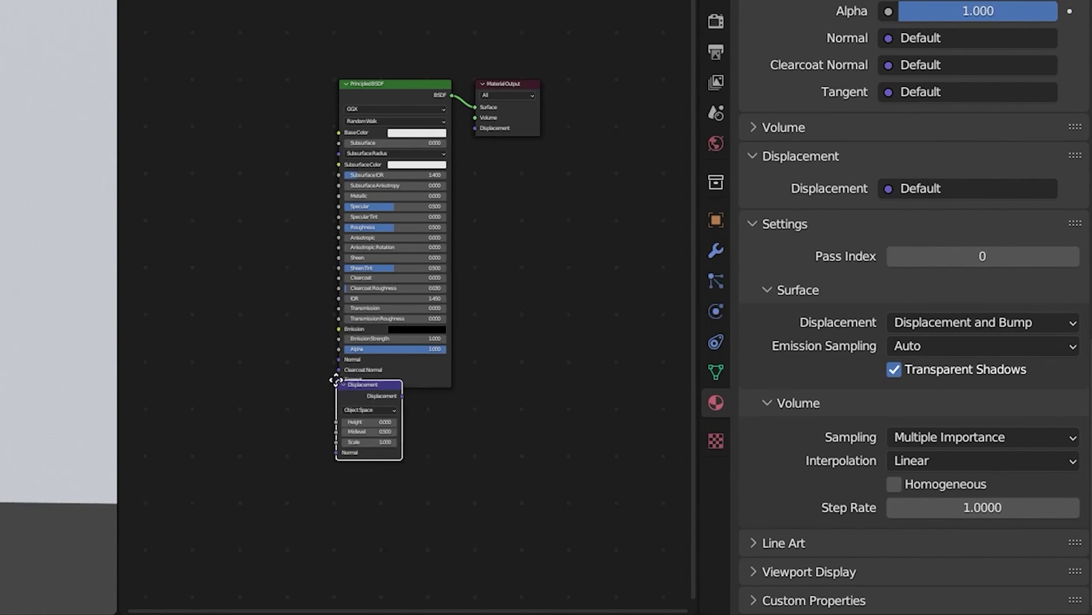
pyautogui.moveTo(336, 380); pyautogui.dragTo(359, 414)
pyautogui.moveTo(419, 429); pyautogui.dragTo(475, 128)
pyautogui.scroll(2, 481, 87)
pyautogui.scroll(1, 525, 80)
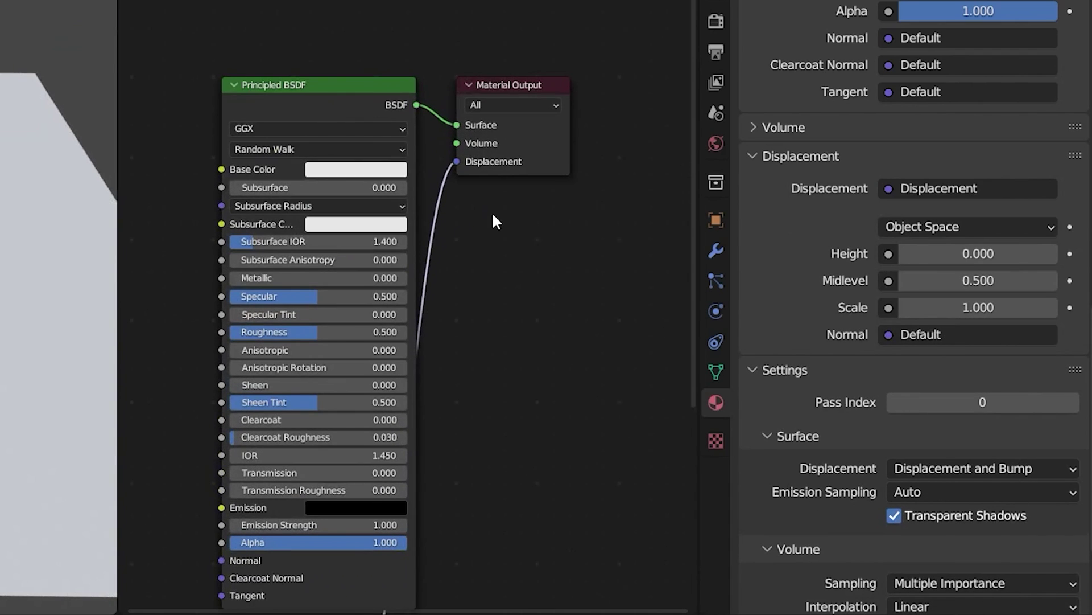
pyautogui.moveTo(492, 213); pyautogui.dragTo(523, 73, button='middle')
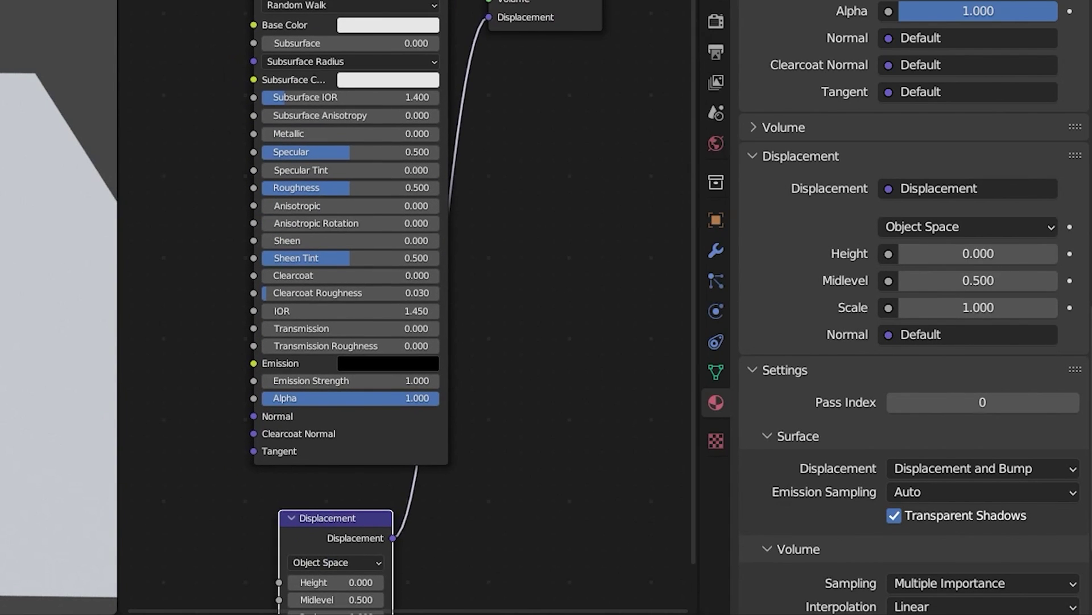
# Add a Subdivision Surface modifier to the plane using the Simple method.
pyautogui.click(712, 247)
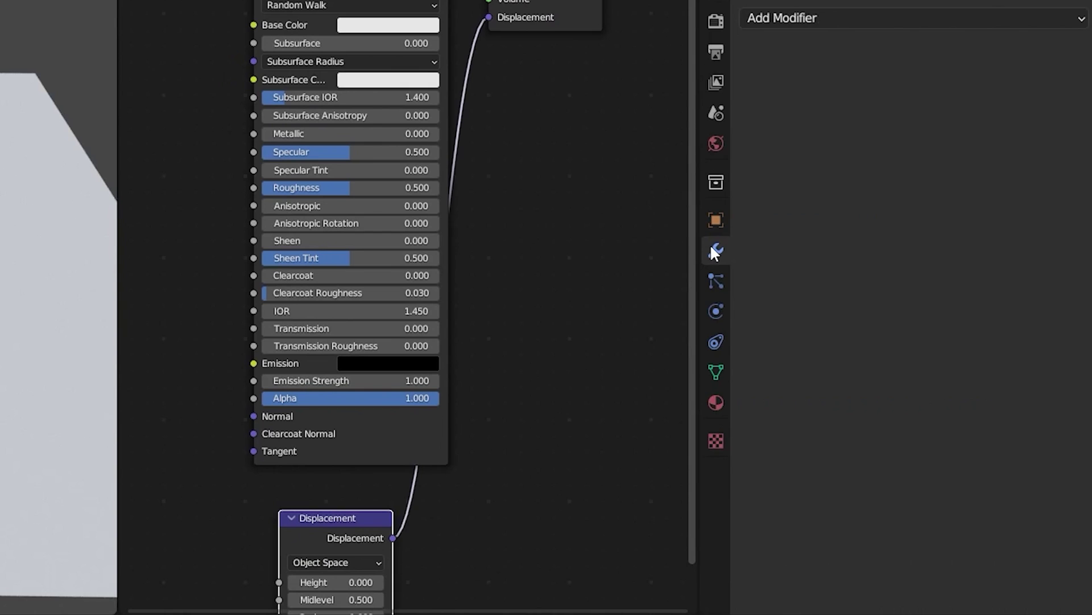
pyautogui.click(788, 17)
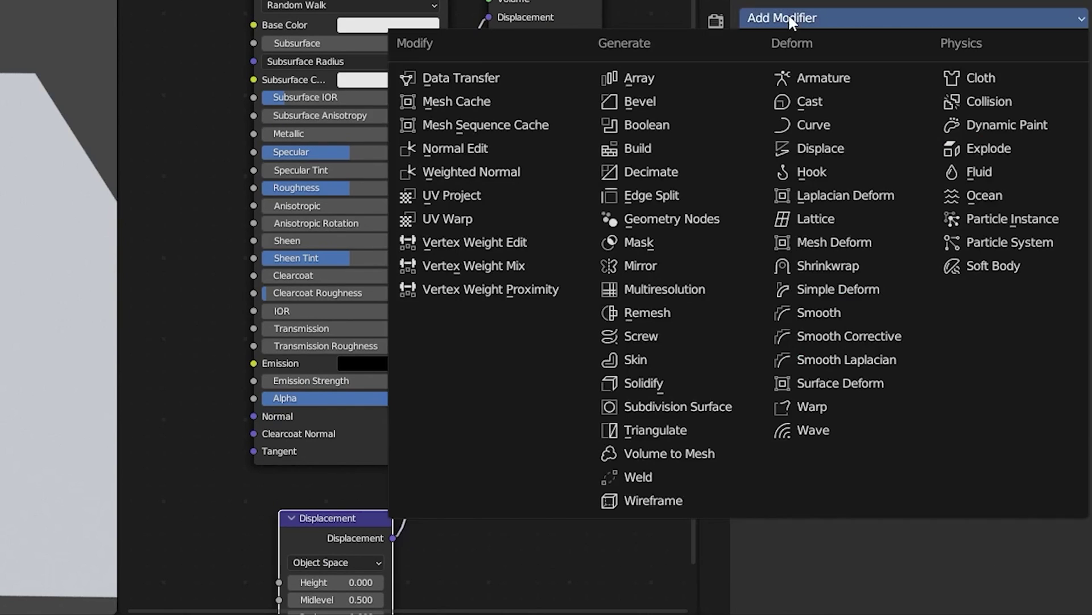
pyautogui.click(679, 405)
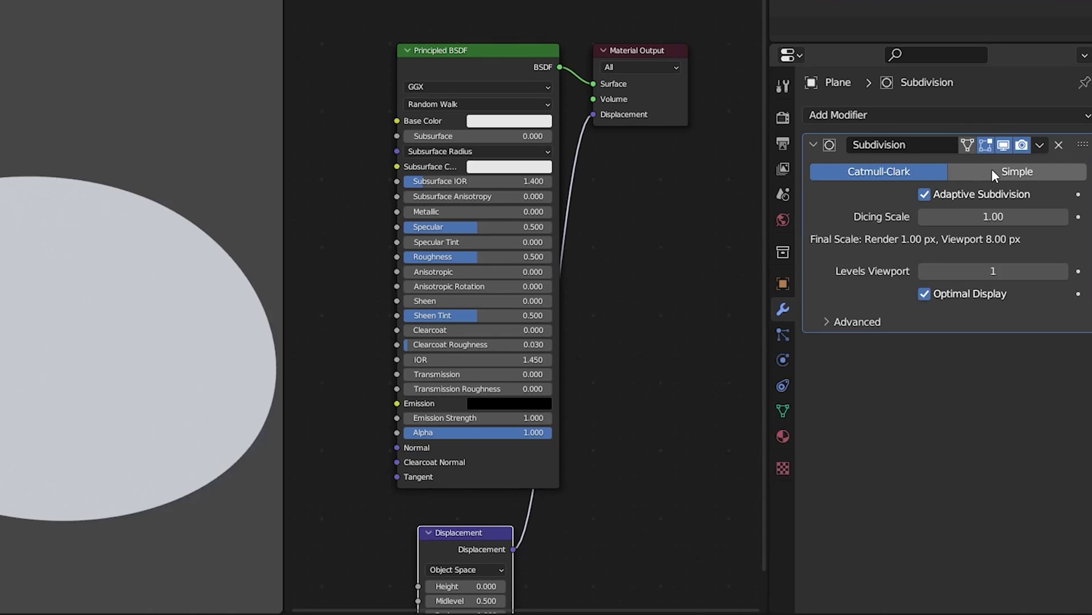
pyautogui.click(970, 85)
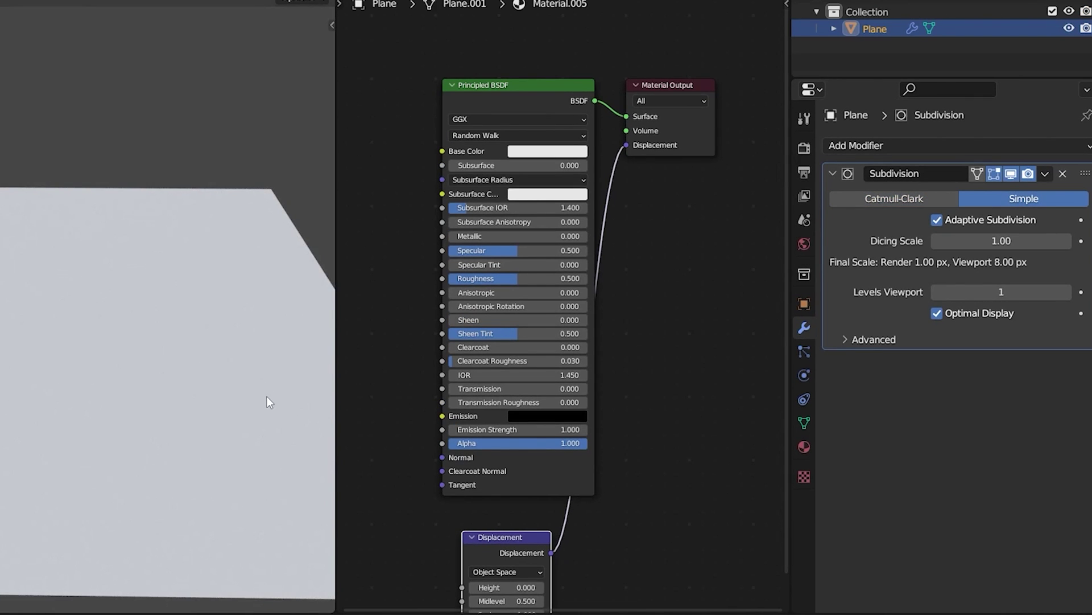
pyautogui.moveTo(268, 396); pyautogui.dragTo(139, 277, button='middle')
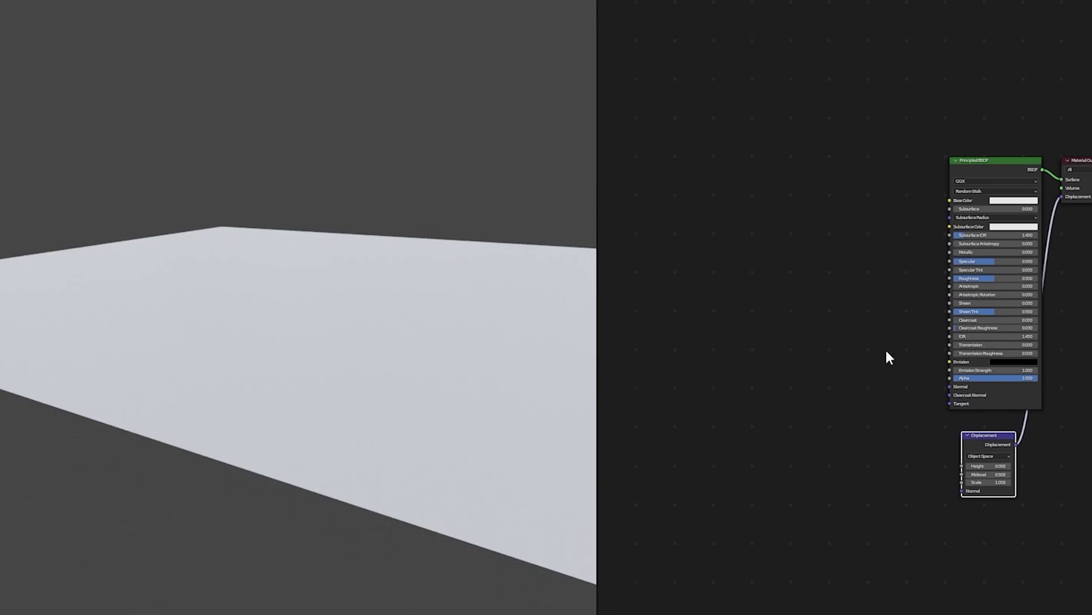
# Add a Noise Texture node and feed its Fac into the Displacement Height.
pyautogui.hotkey('shift', 'a')
pyautogui.moveTo(684, 285)
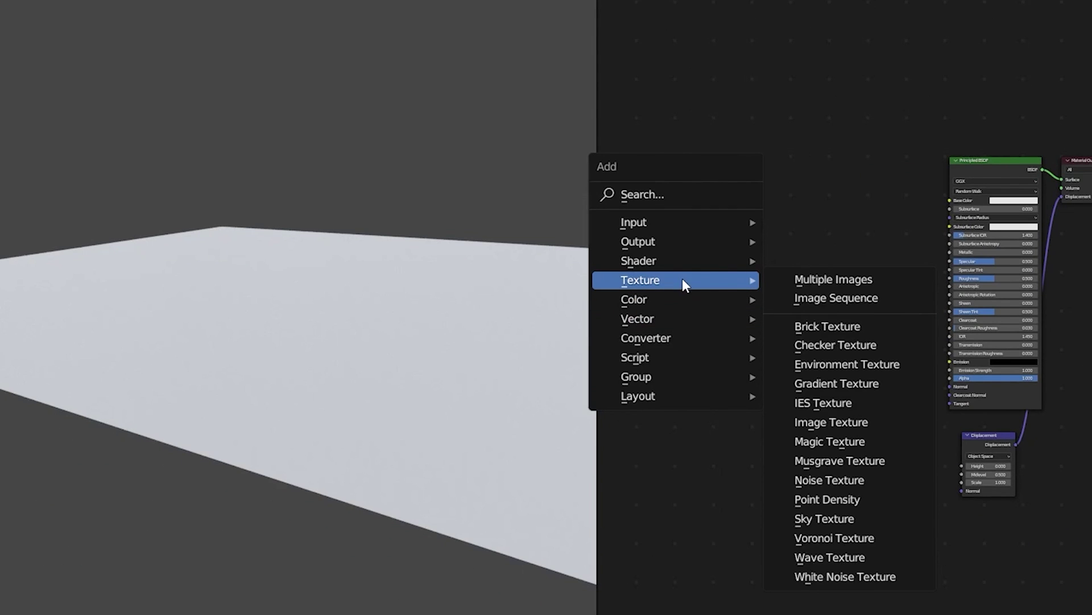
pyautogui.click(830, 479)
pyautogui.click(732, 354)
pyautogui.scroll(2, 780, 382)
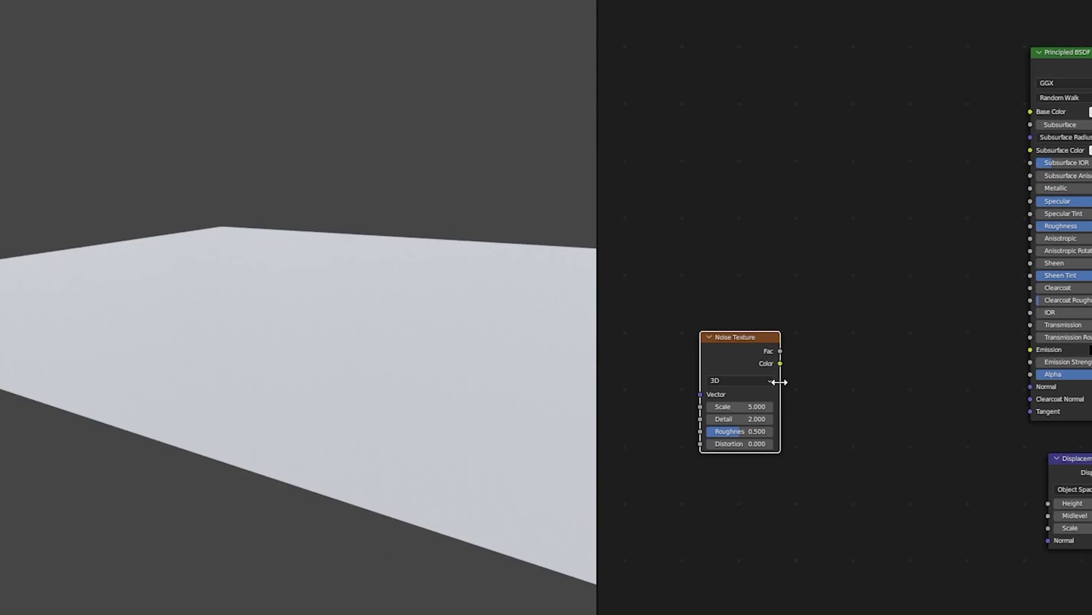
pyautogui.moveTo(780, 351); pyautogui.dragTo(1050, 502)
pyautogui.scroll(-5, 353, 328)
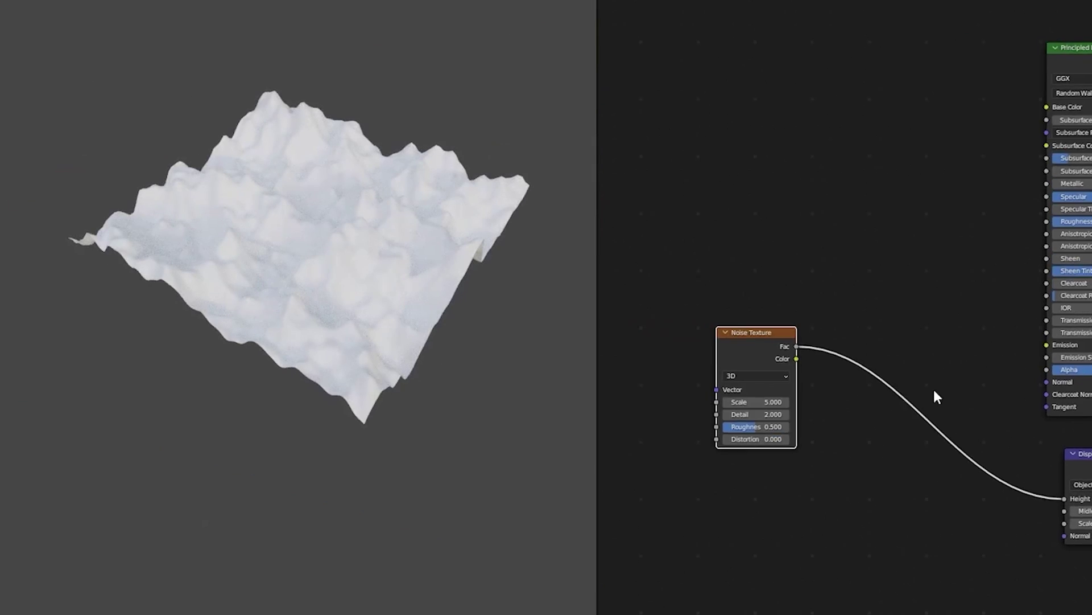
pyautogui.scroll(5, 740, 405)
# Set the Noise Texture to Scale 10, Detail 5 and Roughness 0.7.
pyautogui.click(755, 396)
pyautogui.write('10')
pyautogui.press('Return')
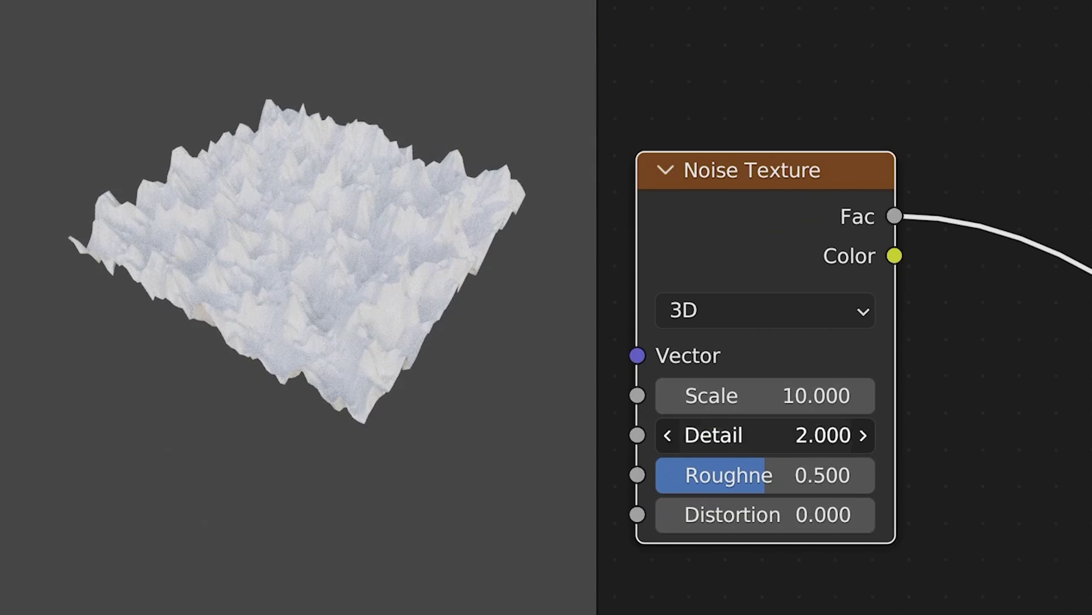
pyautogui.click(758, 435)
pyautogui.write('5')
pyautogui.press('Return')
pyautogui.click(799, 478)
pyautogui.write('0.7')
pyautogui.press('Return')
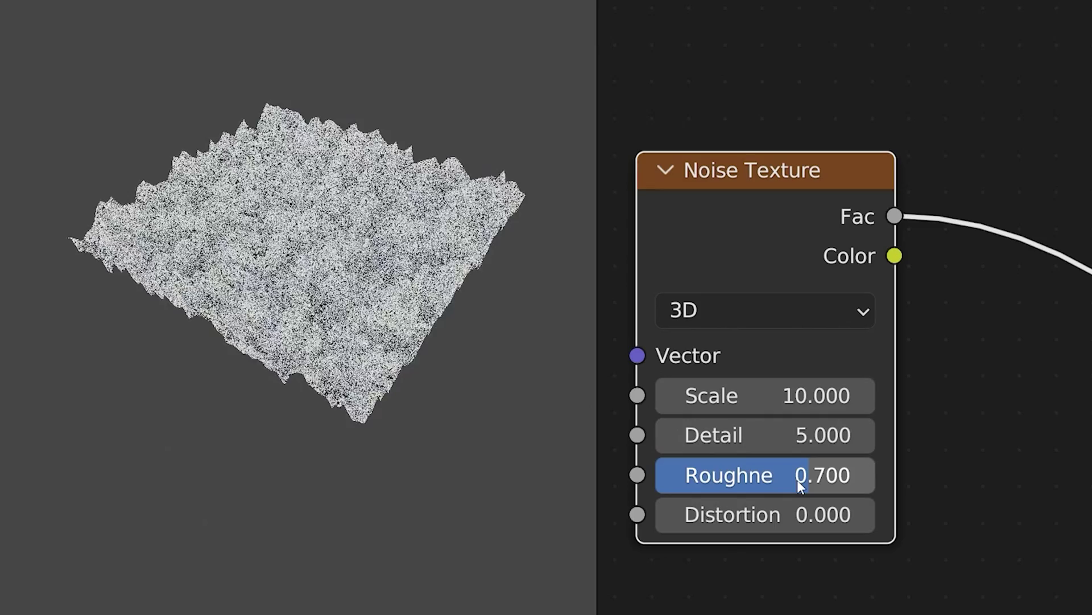
pyautogui.scroll(5, 442, 240)
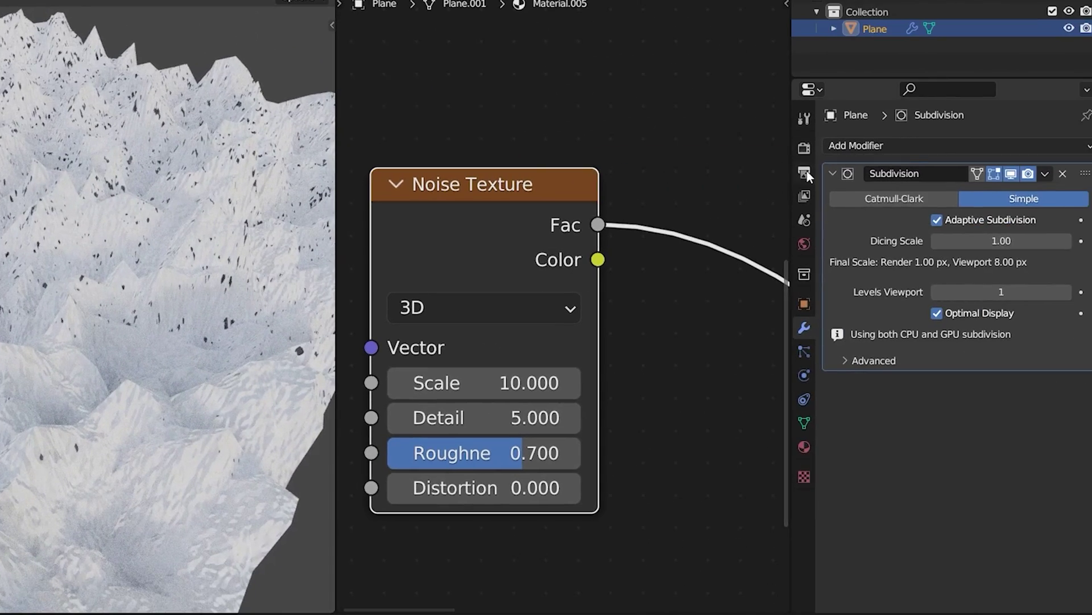
# Set the Viewport dicing rate under Render Properties > Subdivision to 1 px.
pyautogui.click(804, 150)
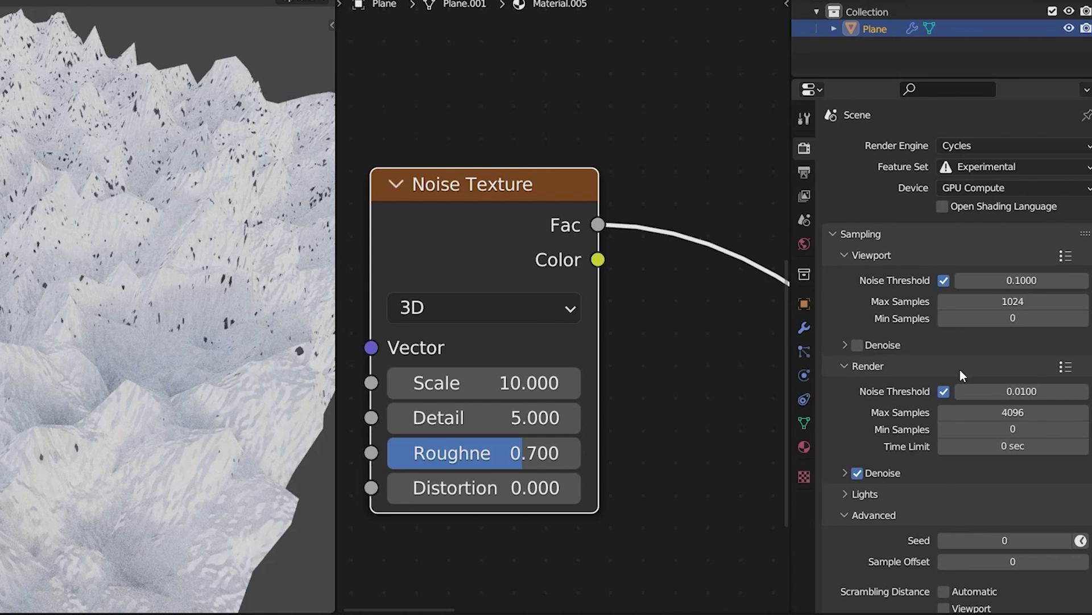
pyautogui.scroll(-10, 960, 372)
pyautogui.scroll(-15, 960, 372)
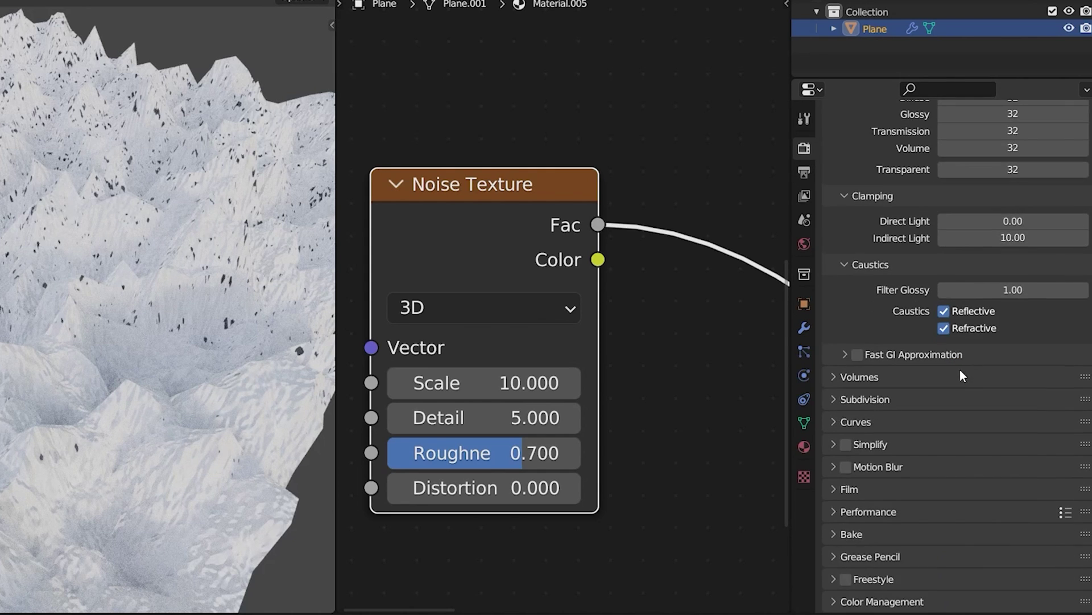
pyautogui.click(856, 398)
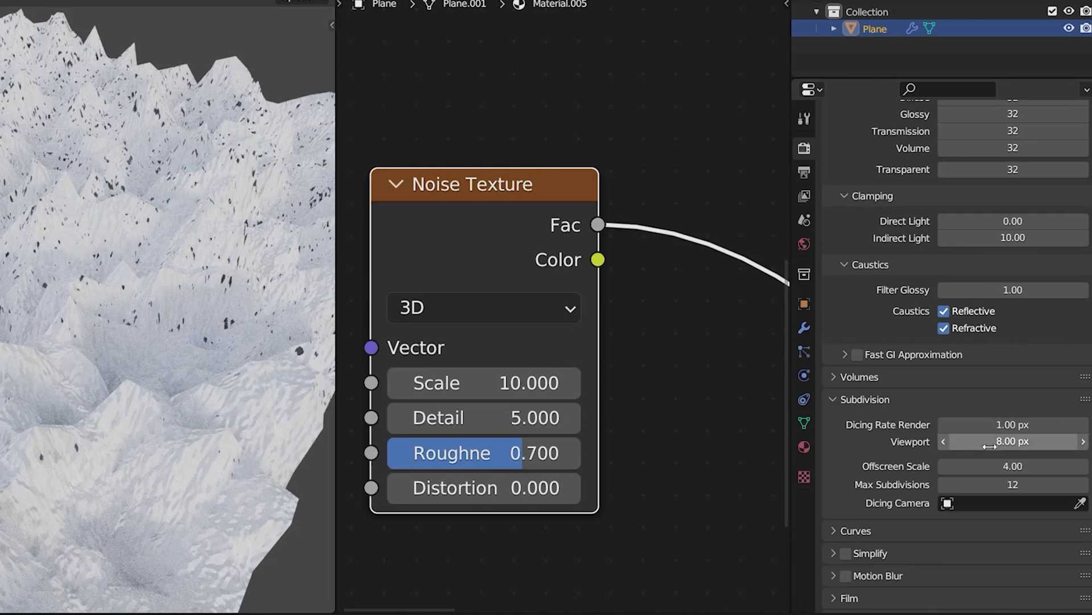
pyautogui.click(1025, 443)
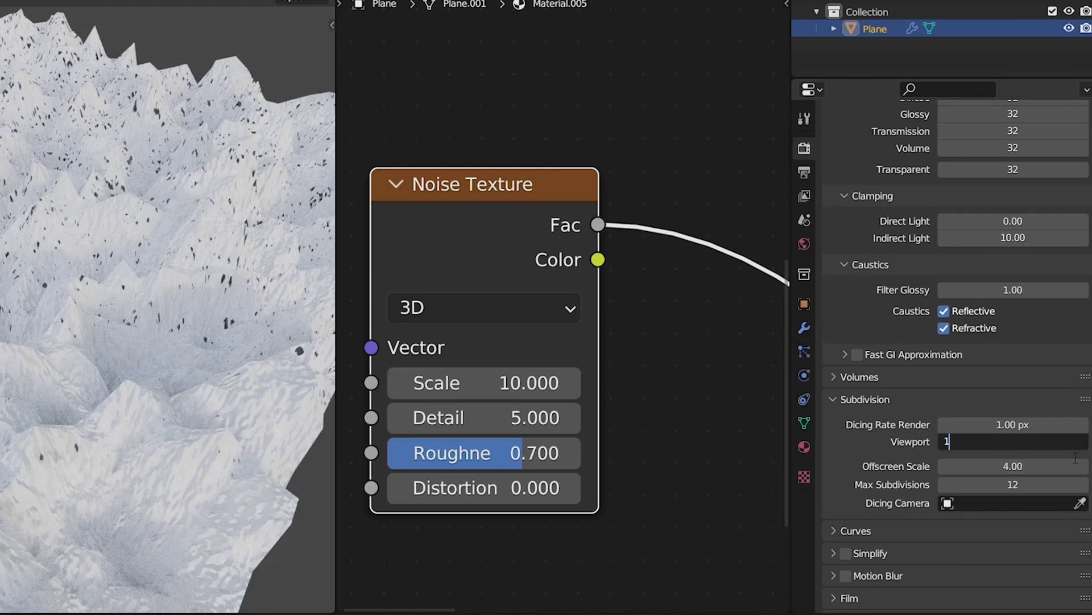
pyautogui.write('1')
pyautogui.press('Return')
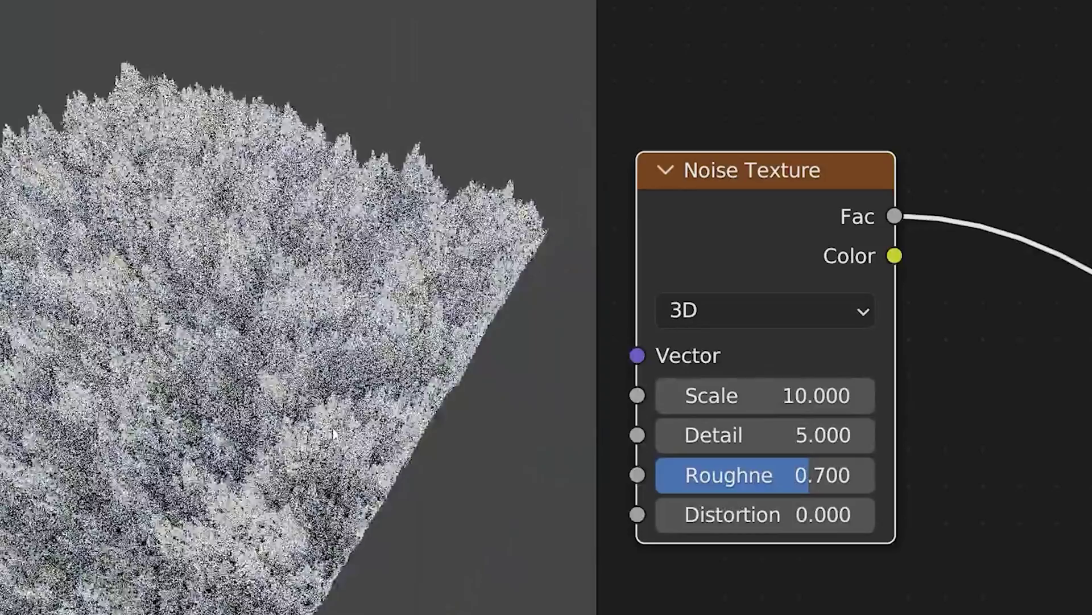
# Change the Noise Texture to Detail 2 and Roughness 0.5.
pyautogui.scroll(2, 289, 421)
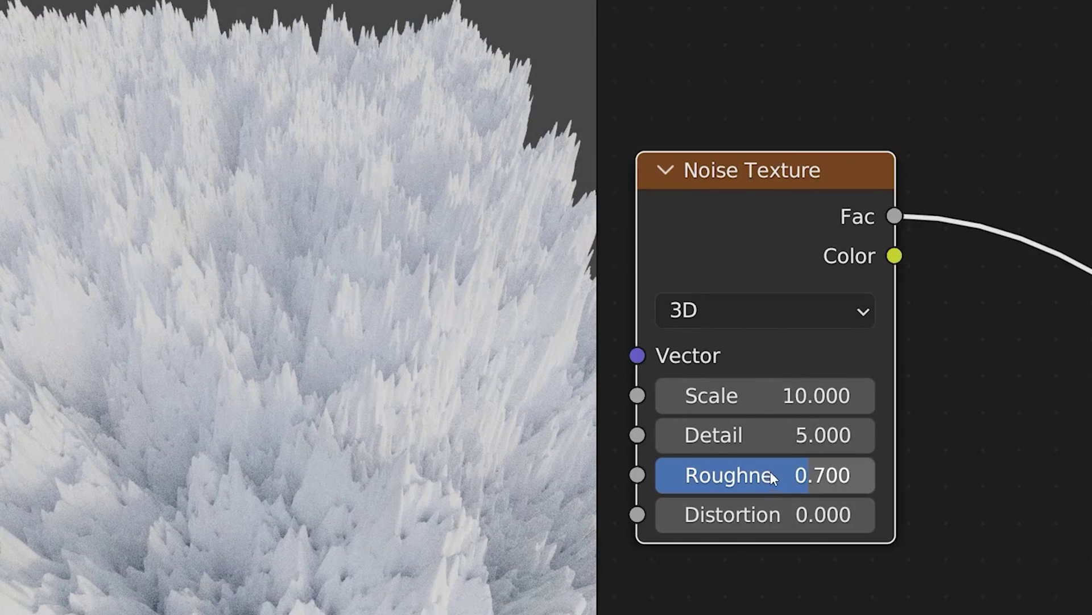
pyautogui.click(792, 437)
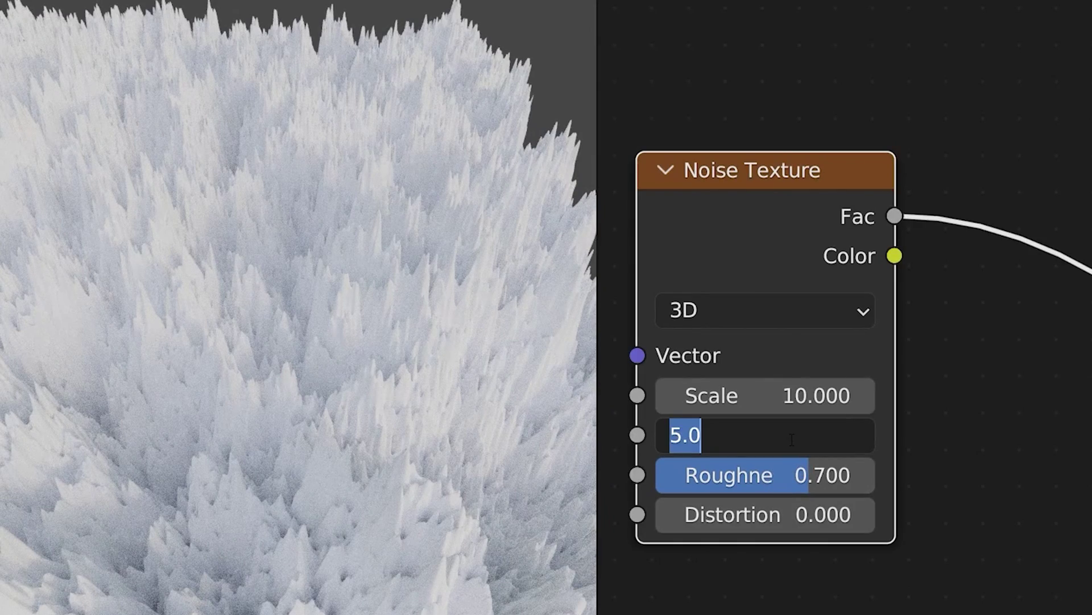
pyautogui.write('2')
pyautogui.press('Return')
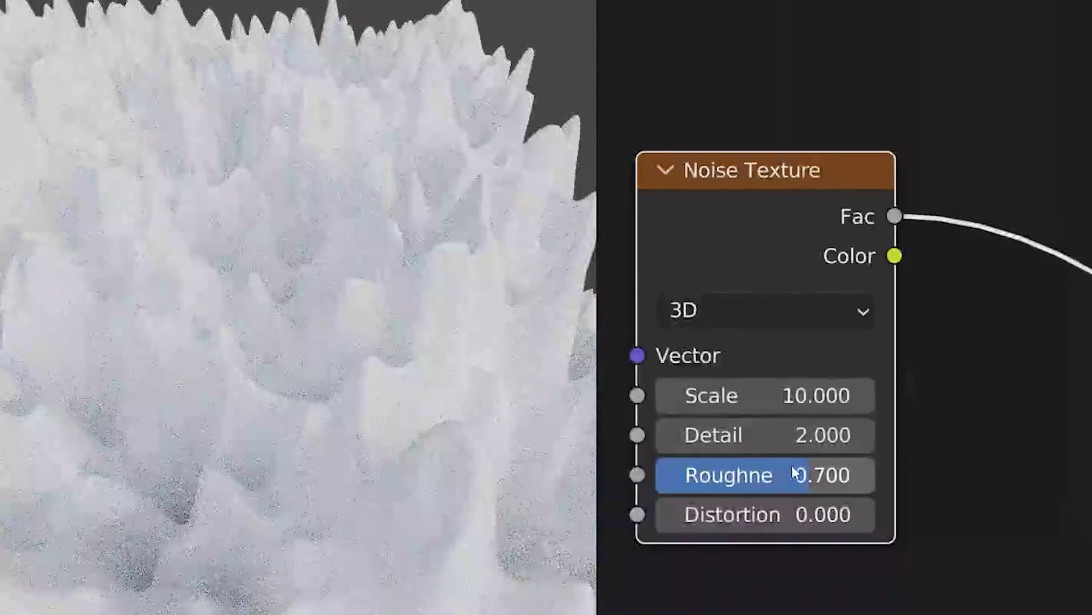
pyautogui.click(797, 474)
pyautogui.write('.5')
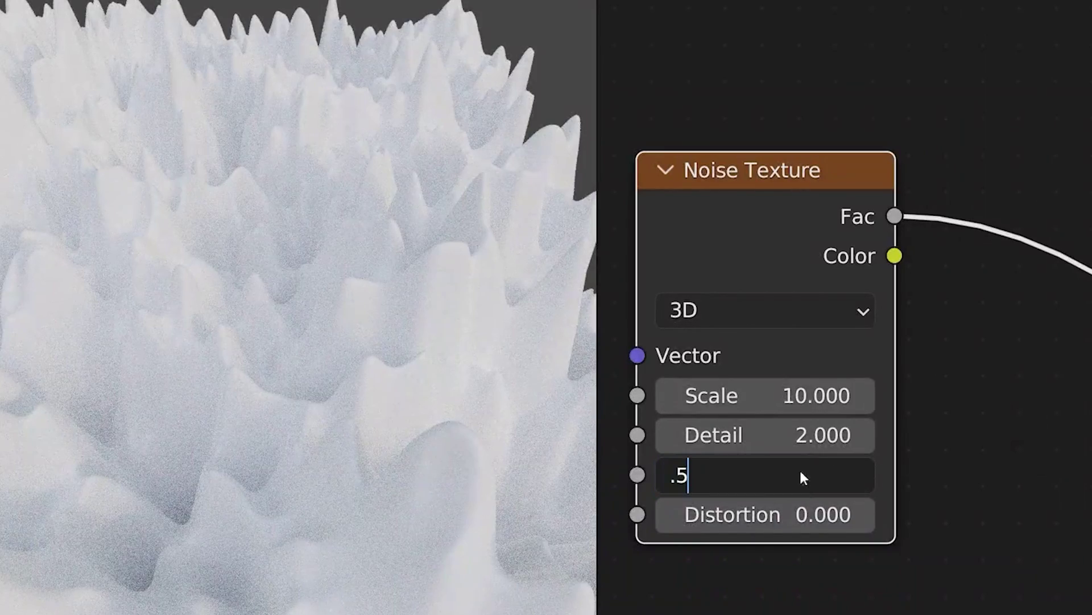
pyautogui.press('Return')
# Set the Displacement node's Scale to 0.2.
pyautogui.scroll(-2, 910, 458)
pyautogui.scroll(-2, 927, 450)
pyautogui.moveTo(927, 449); pyautogui.dragTo(559, 222, button='middle')
pyautogui.scroll(2, 945, 378)
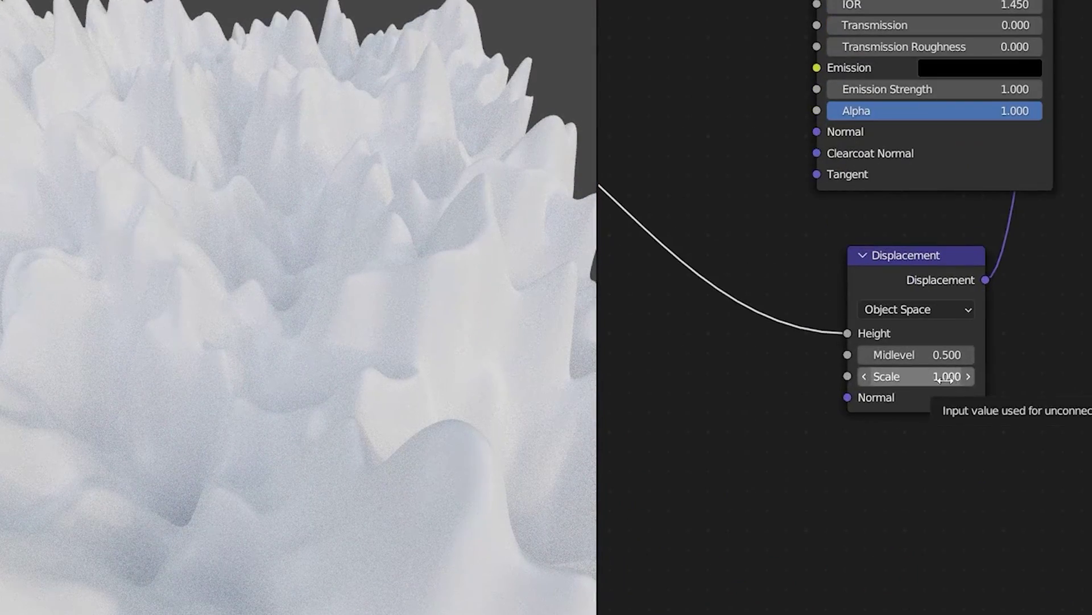
pyautogui.click(944, 379)
pyautogui.write('0.2')
pyautogui.press('Return')
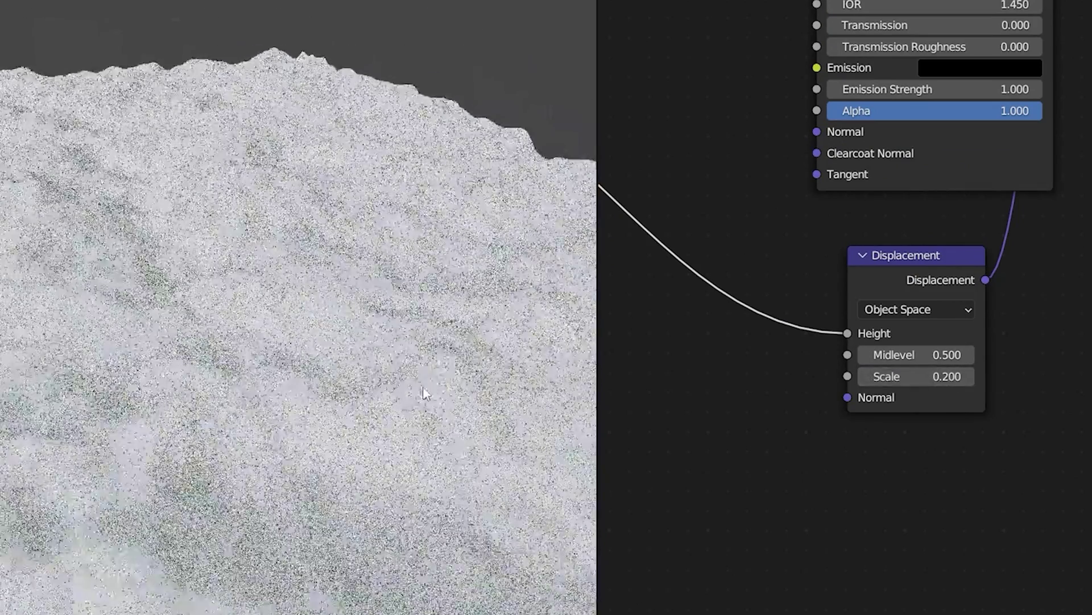
pyautogui.moveTo(248, 373); pyautogui.dragTo(336, 378, button='middle')
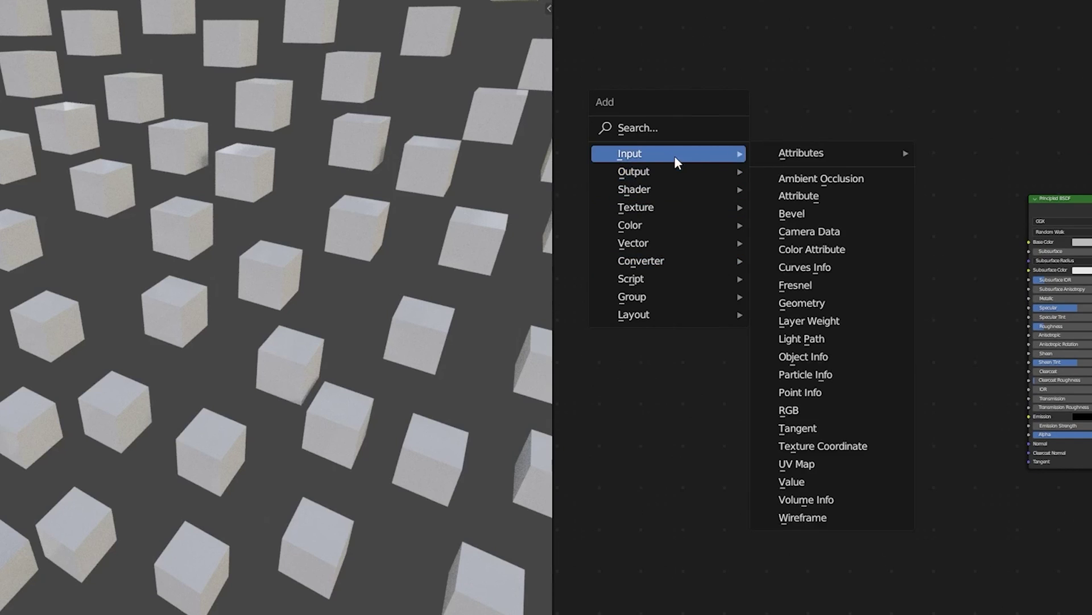
# Add an Object Info node and connect its Random value to the material.
pyautogui.click(825, 357)
pyautogui.click(694, 217)
pyautogui.scroll(4, 695, 217)
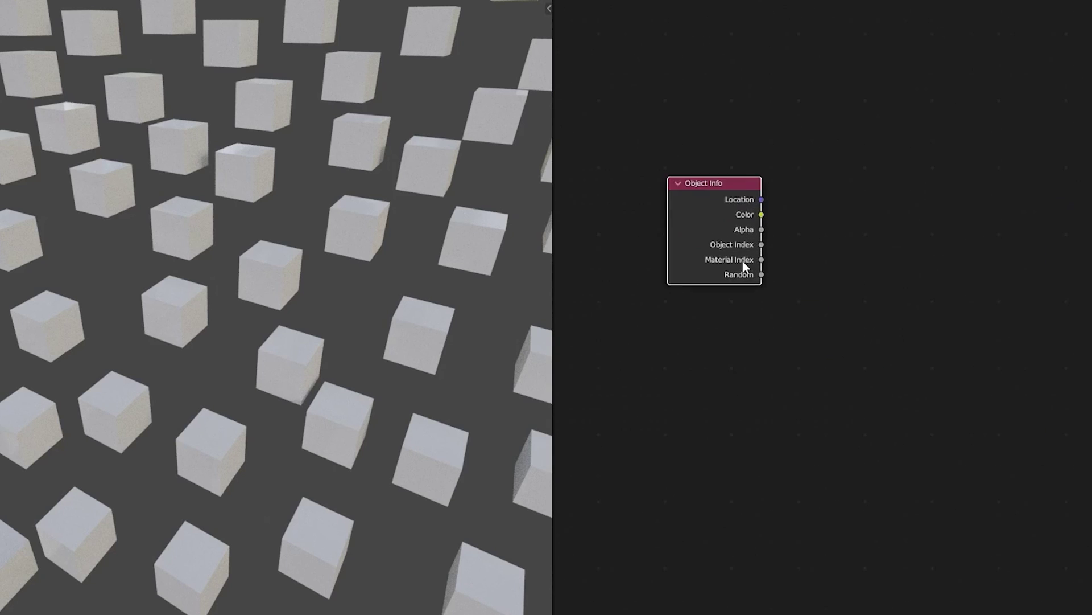
pyautogui.keyDown('ctrl'); pyautogui.keyDown('shift'); pyautogui.click(697, 183); pyautogui.keyUp('shift'); pyautogui.keyUp('ctrl')
pyautogui.keyDown('ctrl'); pyautogui.keyDown('shift'); pyautogui.click(697, 183); pyautogui.keyUp('shift'); pyautogui.keyUp('ctrl')
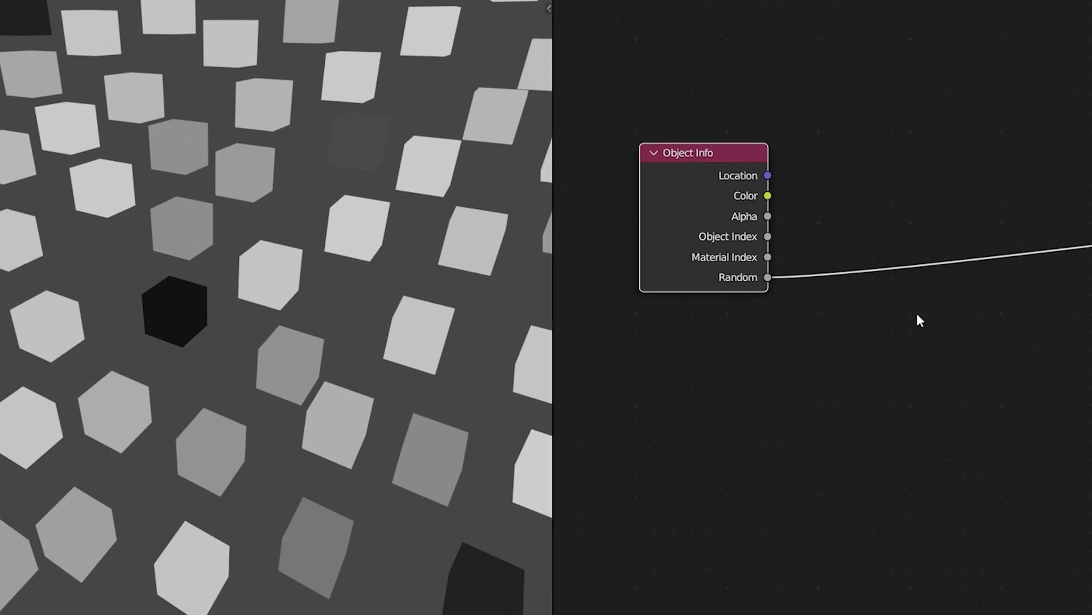
pyautogui.moveTo(917, 314); pyautogui.dragTo(807, 315, button='middle')
pyautogui.scroll(-1, 807, 316)
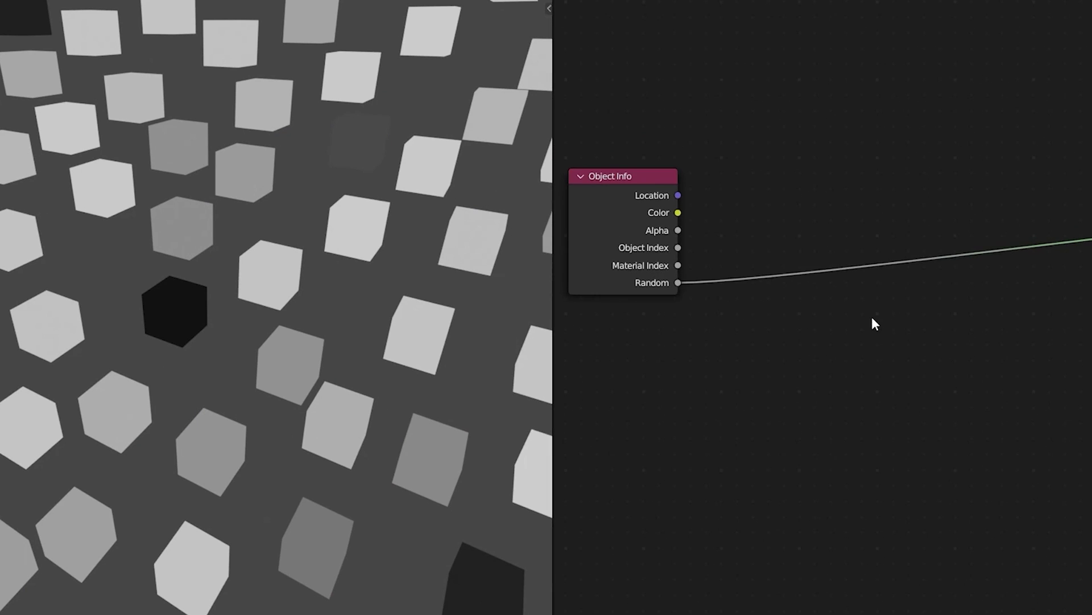
pyautogui.scroll(-1, 873, 322)
pyautogui.moveTo(873, 322); pyautogui.dragTo(788, 312, button='middle')
# Add RGB and Hue Saturation Value nodes, feeding RGB colour and Random Fac into it.
pyautogui.hotkey('shift', 'a')
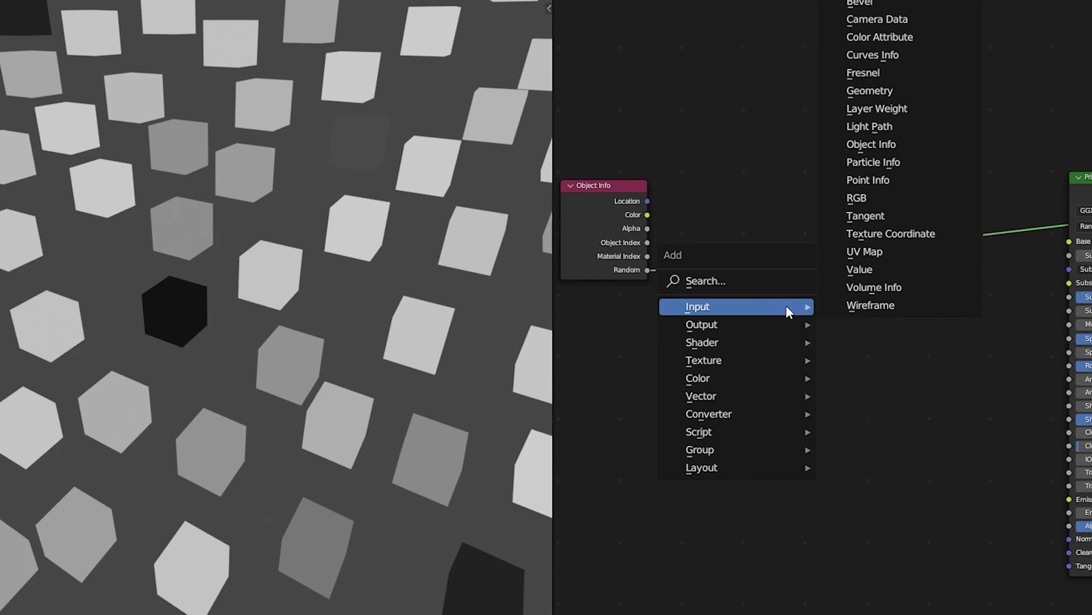
pyautogui.click(783, 198)
pyautogui.click(719, 310)
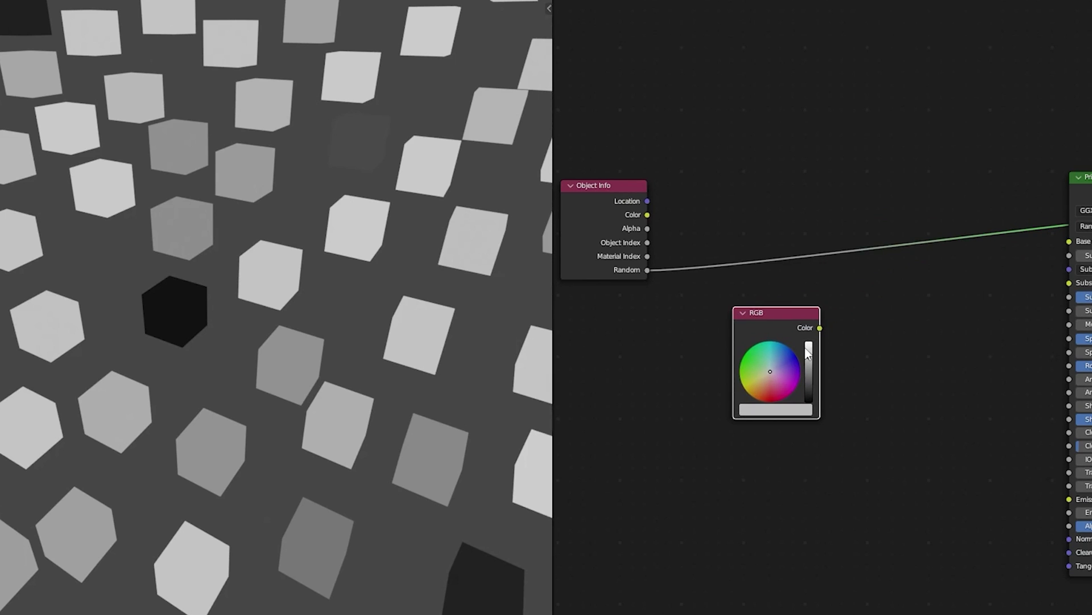
pyautogui.hotkey('shift', 'a')
pyautogui.moveTo(836, 418)
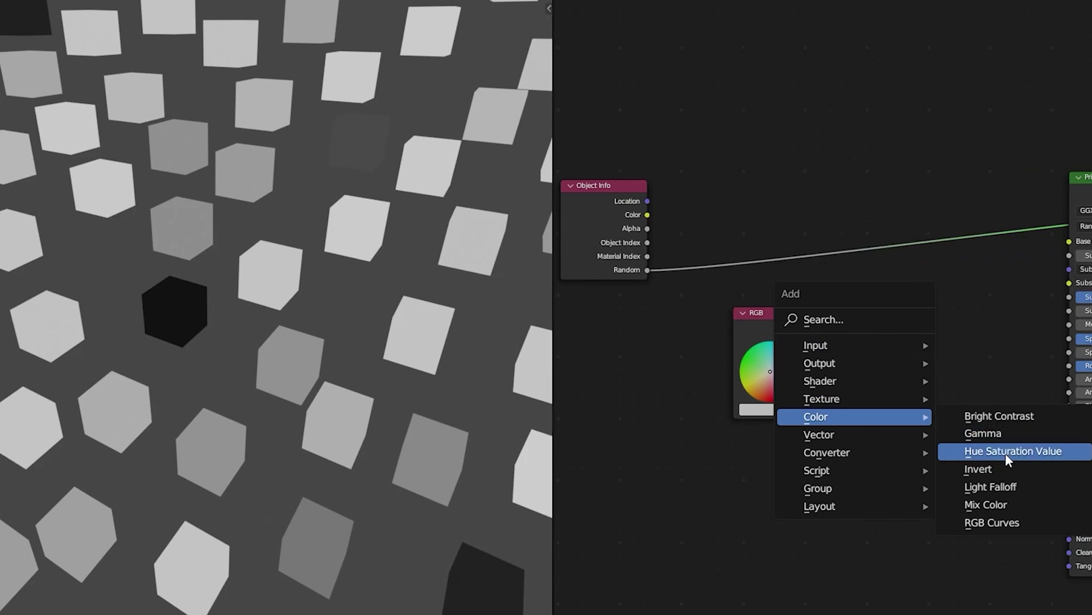
pyautogui.click(1005, 452)
pyautogui.moveTo(819, 329); pyautogui.dragTo(890, 382)
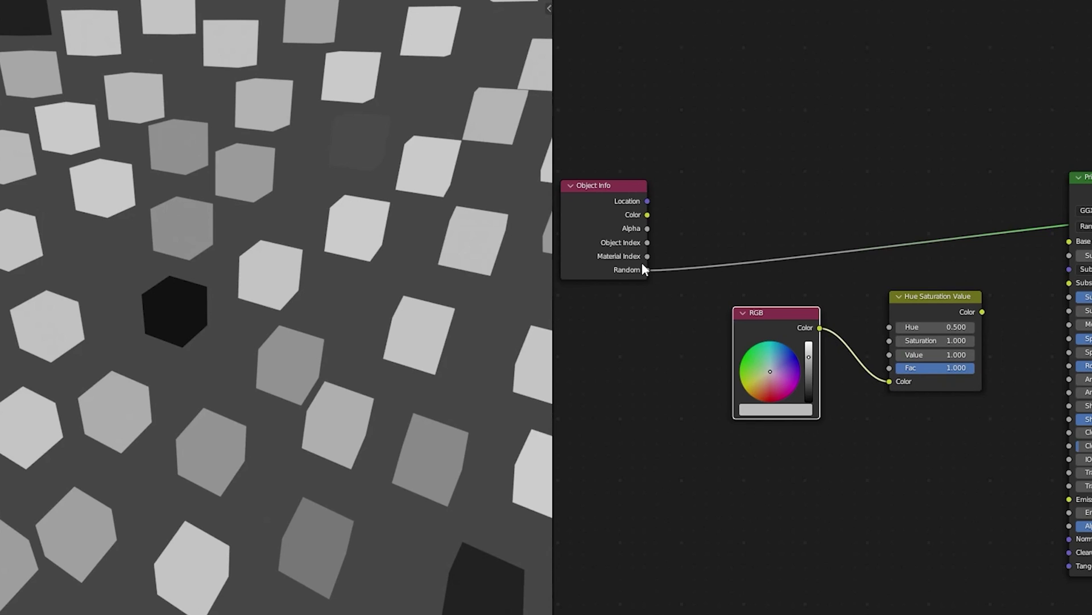
pyautogui.moveTo(649, 270); pyautogui.dragTo(890, 367)
pyautogui.scroll(2, 927, 399)
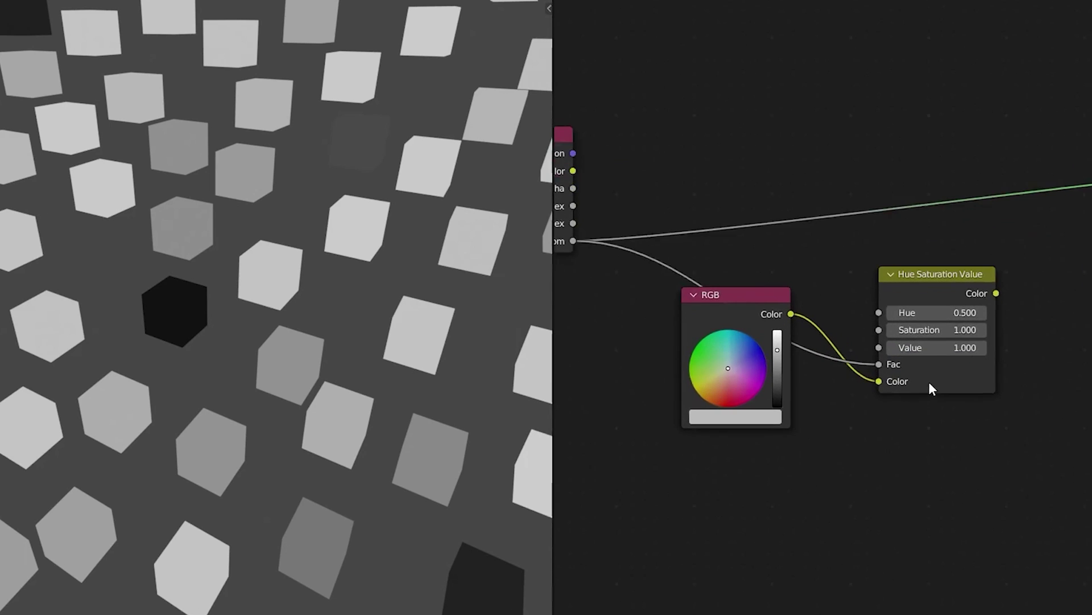
# Make the RGB colour blue, send the HSV output to the shader, and tweak hue, saturation, brightness.
pyautogui.moveTo(701, 367); pyautogui.dragTo(732, 344)
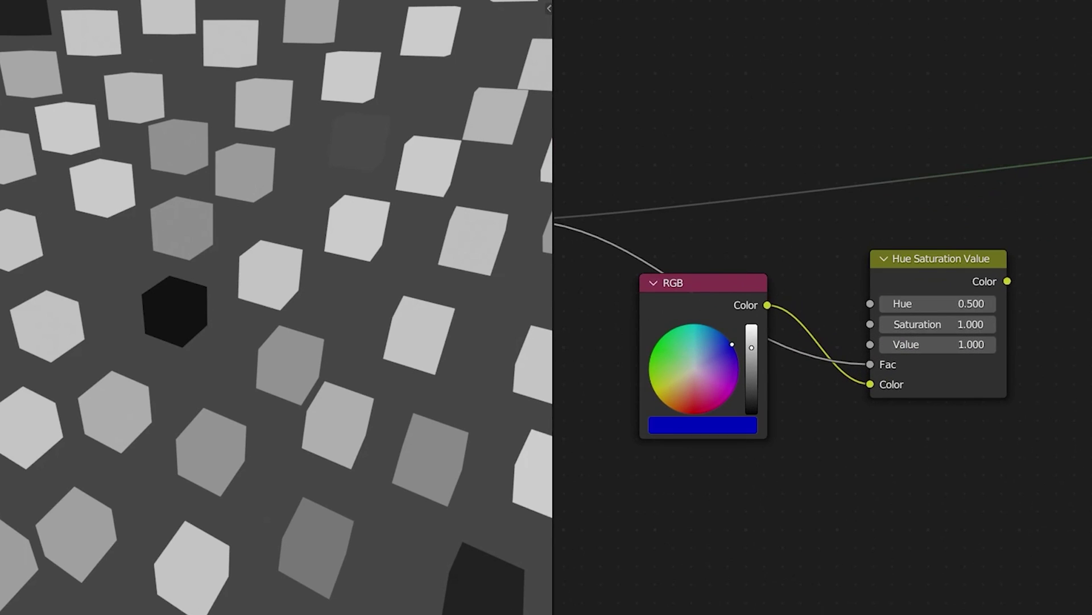
pyautogui.keyDown('ctrl'); pyautogui.keyDown('shift'); pyautogui.click(973, 281); pyautogui.keyUp('shift'); pyautogui.keyUp('ctrl')
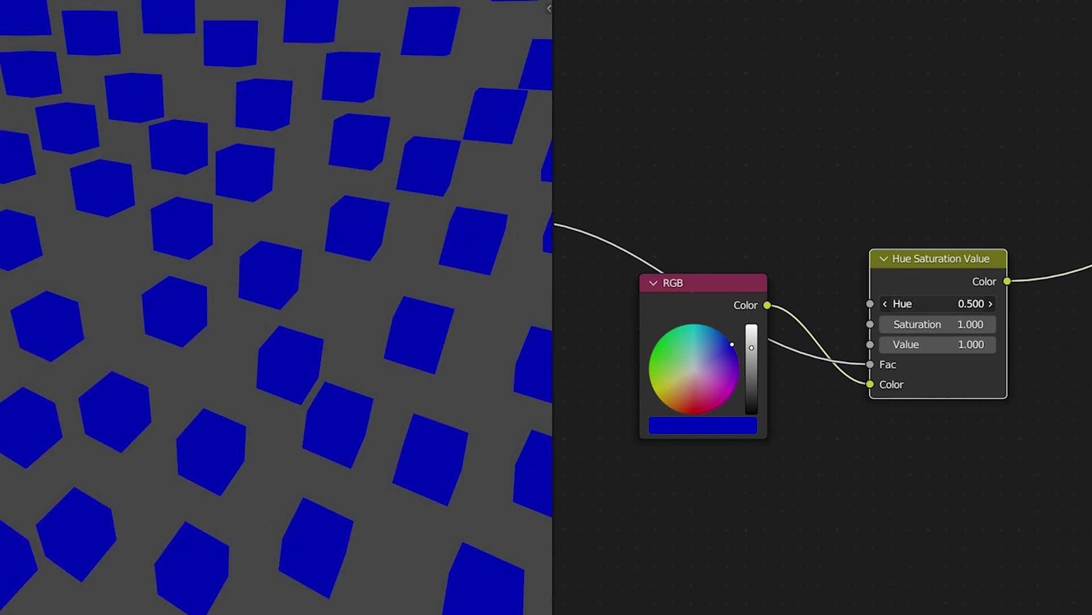
pyautogui.moveTo(939, 303); pyautogui.dragTo(961, 303)
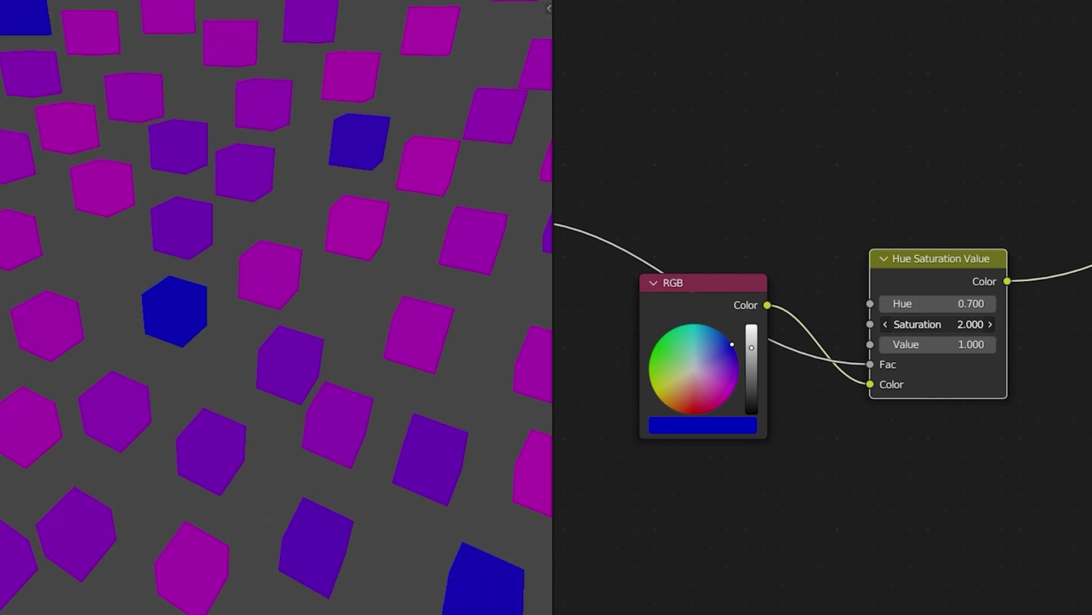
pyautogui.moveTo(897, 324); pyautogui.dragTo(853, 324)
pyautogui.moveTo(947, 341); pyautogui.dragTo(976, 324)
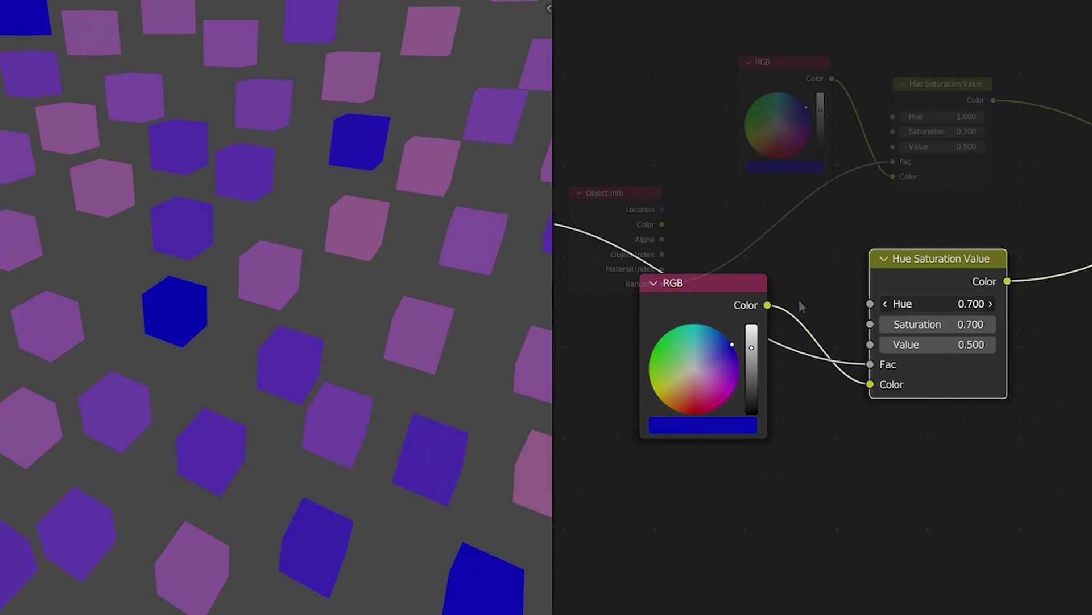
# Add a yellow-to-blue Mix node driven by Random, its Result feeding the shader.
pyautogui.hotkey('shift', 'a')
pyautogui.click(887, 383)
pyautogui.click(901, 247)
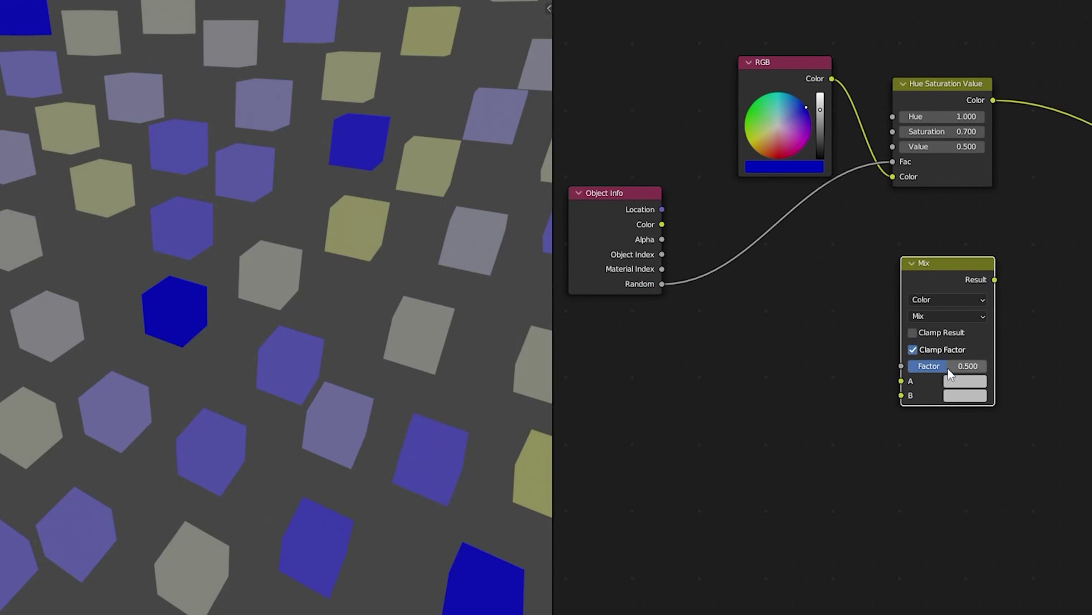
pyautogui.click(951, 379)
pyautogui.click(949, 275)
pyautogui.click(966, 395)
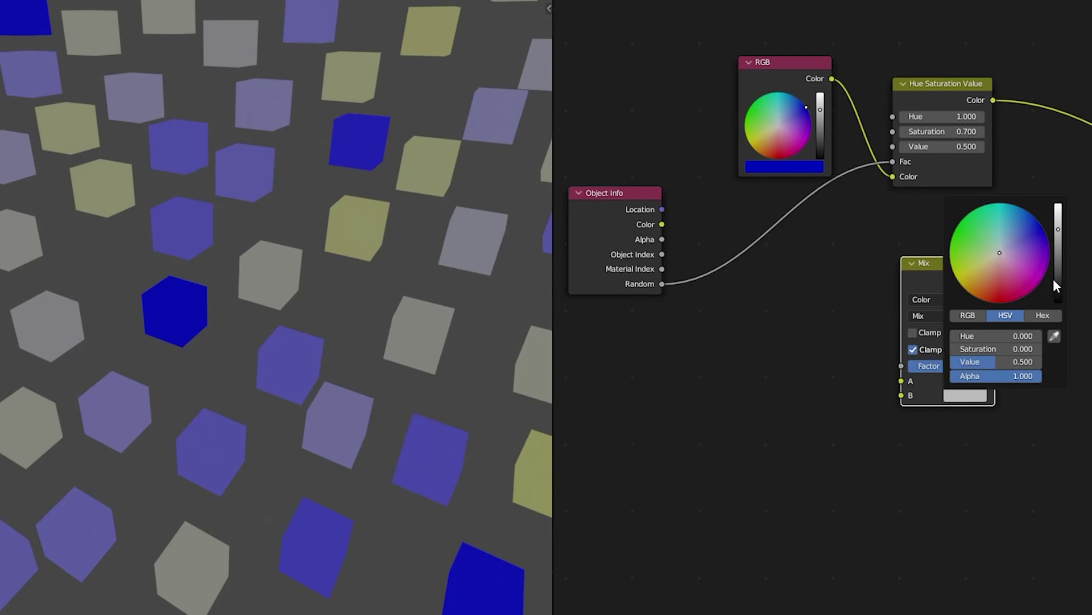
pyautogui.hotkey('ctrl', 'v')
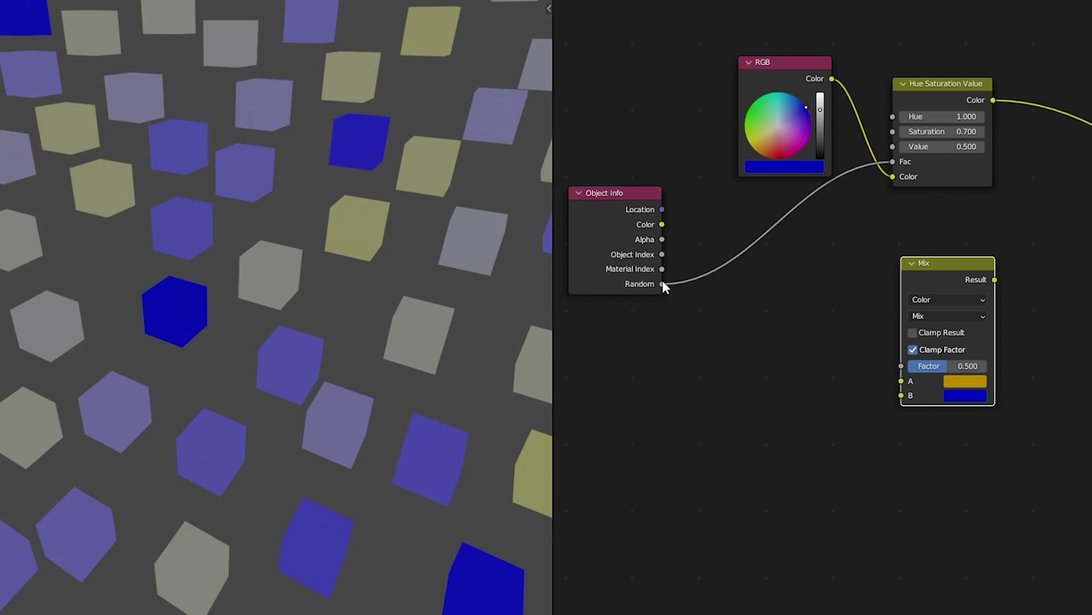
pyautogui.moveTo(662, 283); pyautogui.dragTo(902, 366)
pyautogui.moveTo(996, 279); pyautogui.dragTo(1088, 256)
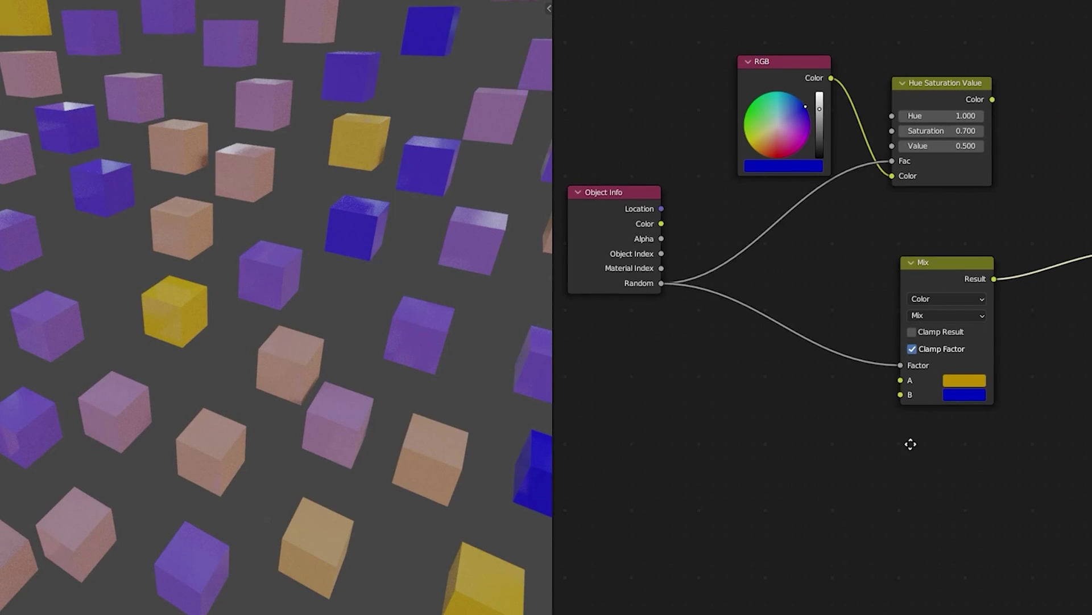
pyautogui.moveTo(909, 446); pyautogui.dragTo(918, 350, button='middle')
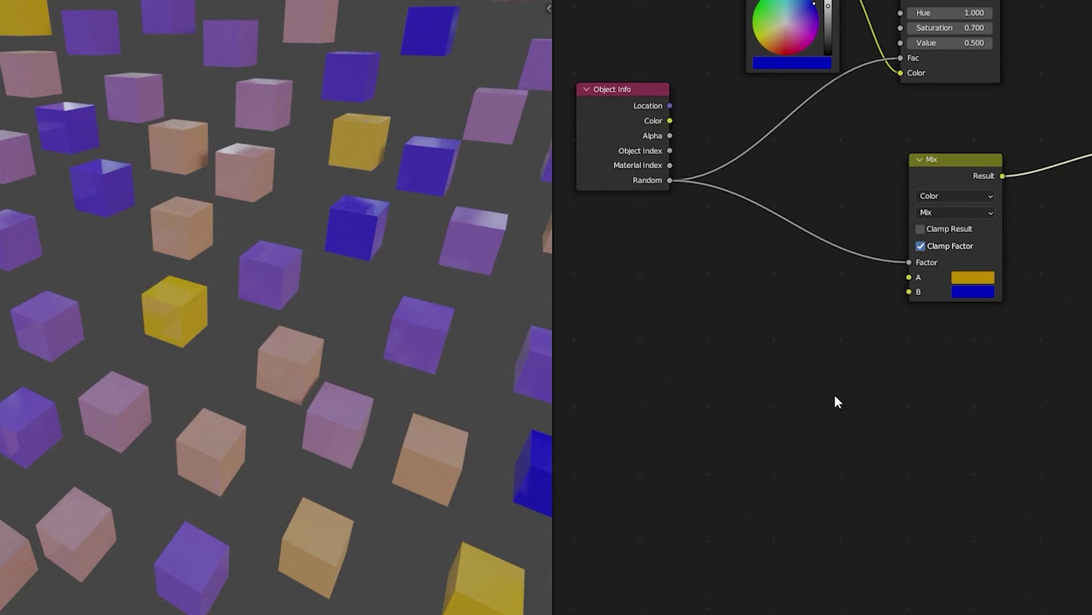
pyautogui.hotkey('shift', 'a')
# Add a Bump node below the Mix node.
pyautogui.moveTo(797, 415)
pyautogui.click(964, 415)
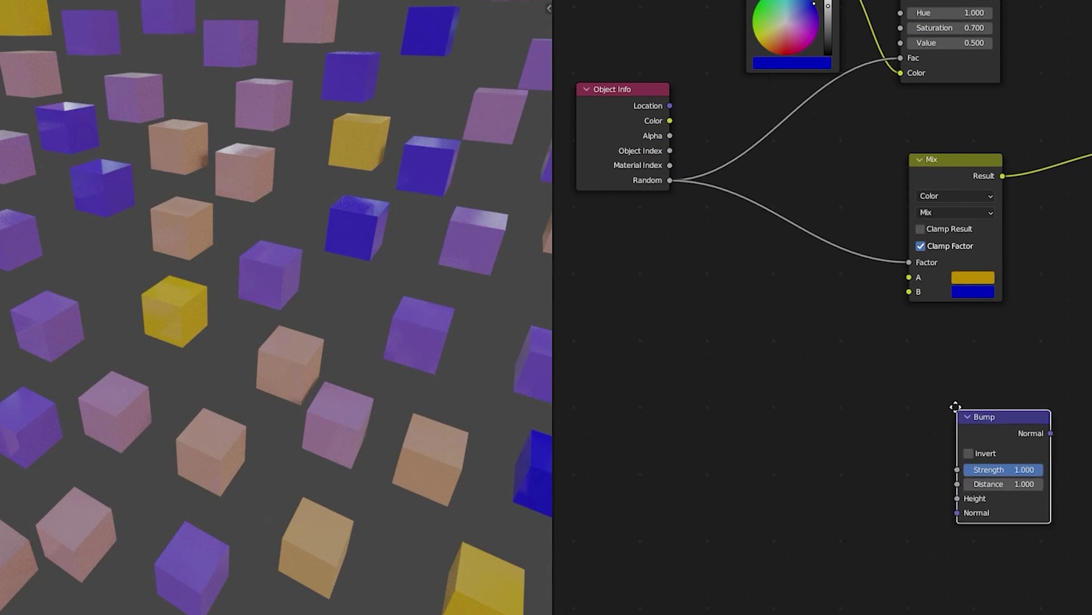
pyautogui.click(953, 396)
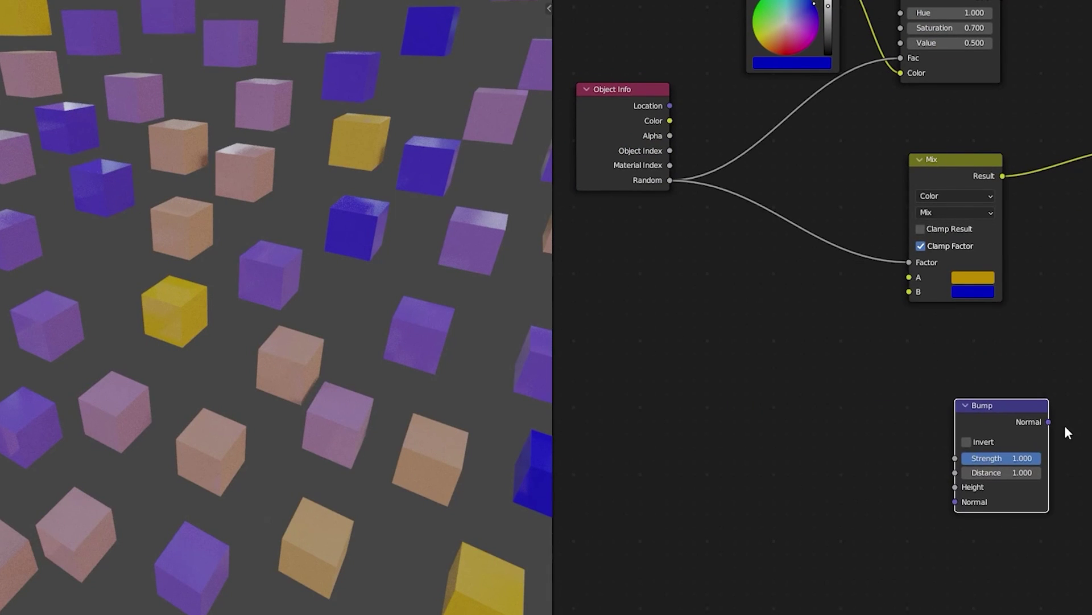
pyautogui.click(835, 419)
# Add a Noise Texture feeding the Bump Height, with its Scale driven by Random.
pyautogui.hotkey('shift', 'a')
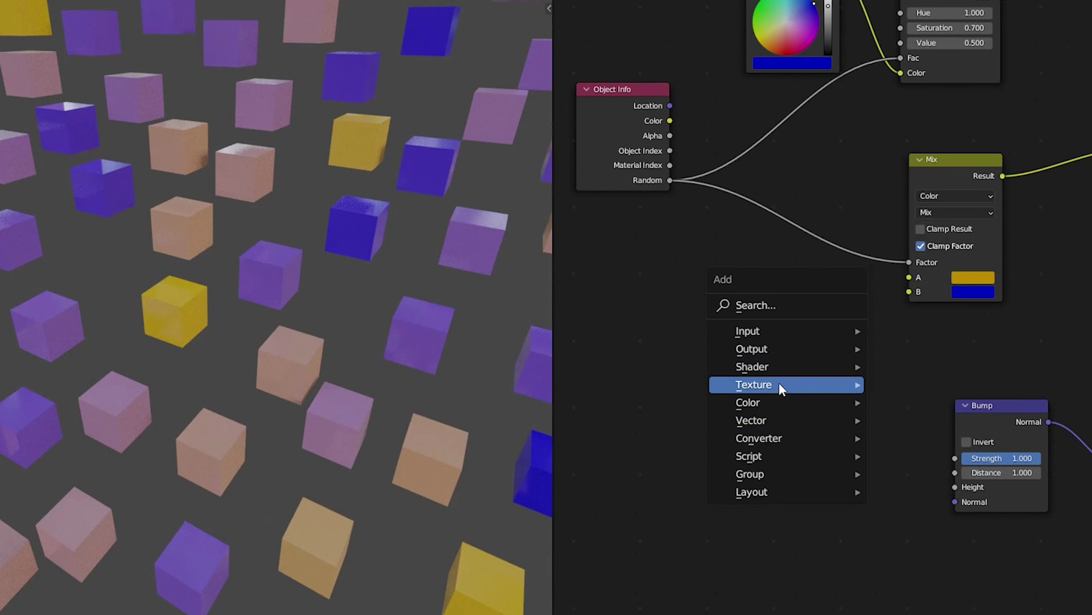
pyautogui.moveTo(780, 384)
pyautogui.click(917, 290)
pyautogui.click(791, 397)
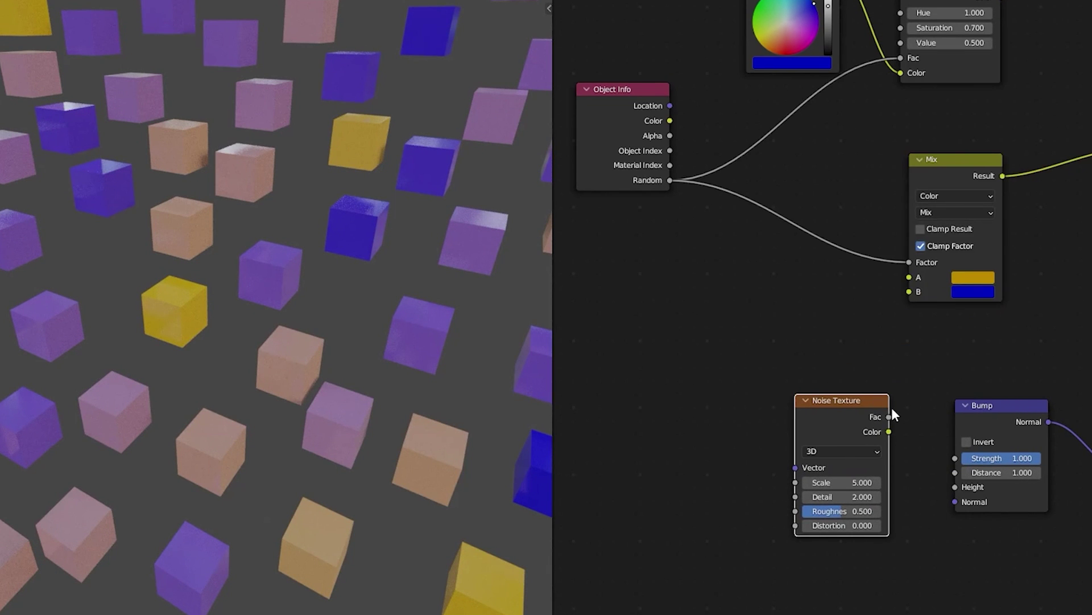
pyautogui.moveTo(958, 486); pyautogui.dragTo(956, 487)
pyautogui.moveTo(670, 179); pyautogui.dragTo(794, 481)
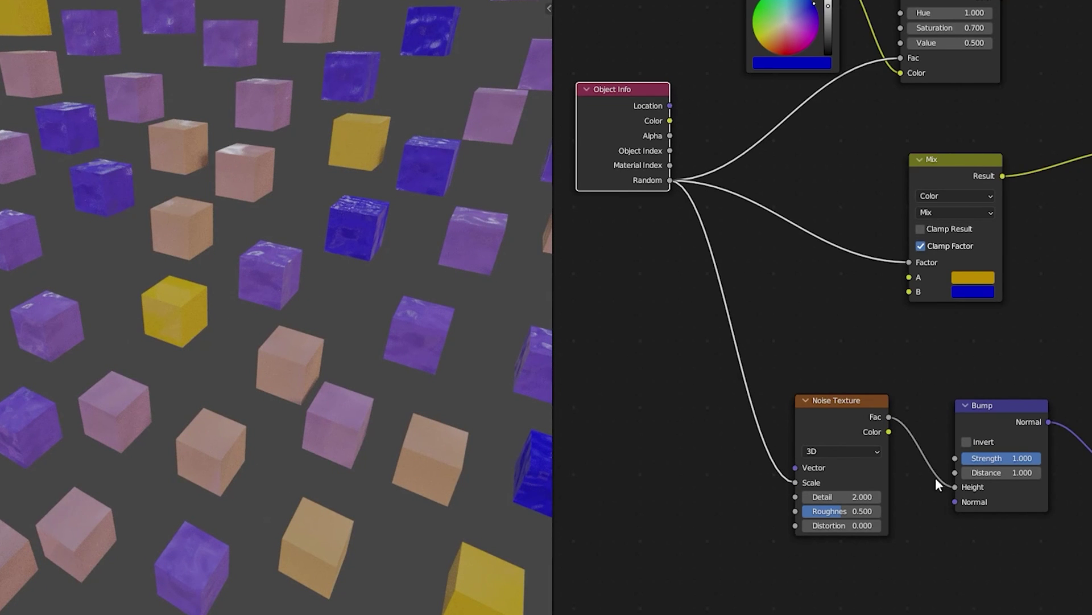
# Insert a Map Range node between the Random value and the noise Scale.
pyautogui.click(622, 373)
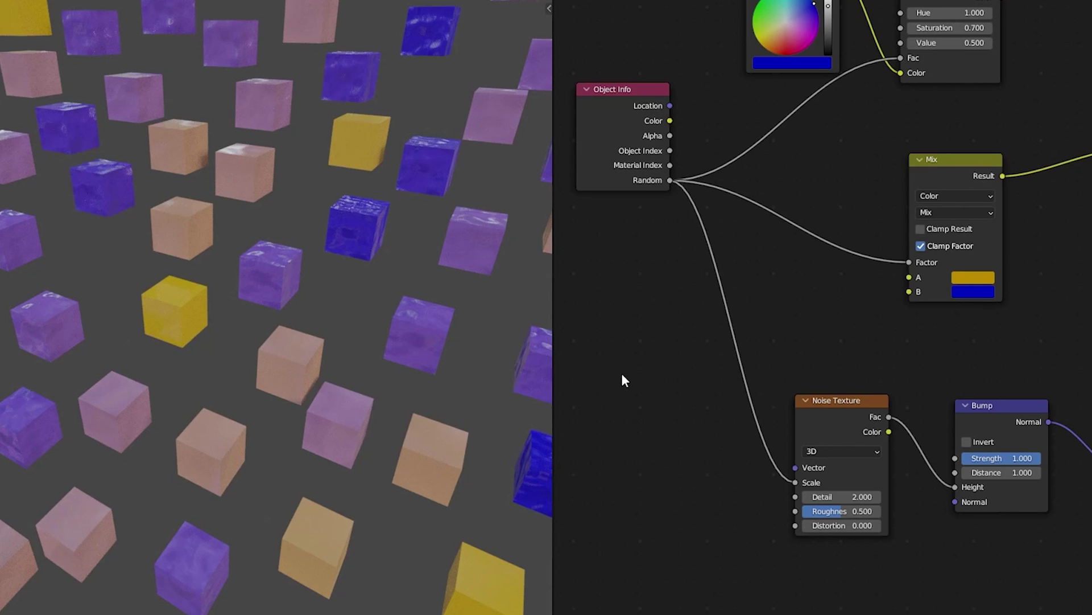
pyautogui.hotkey('shift', 'a')
pyautogui.moveTo(623, 428)
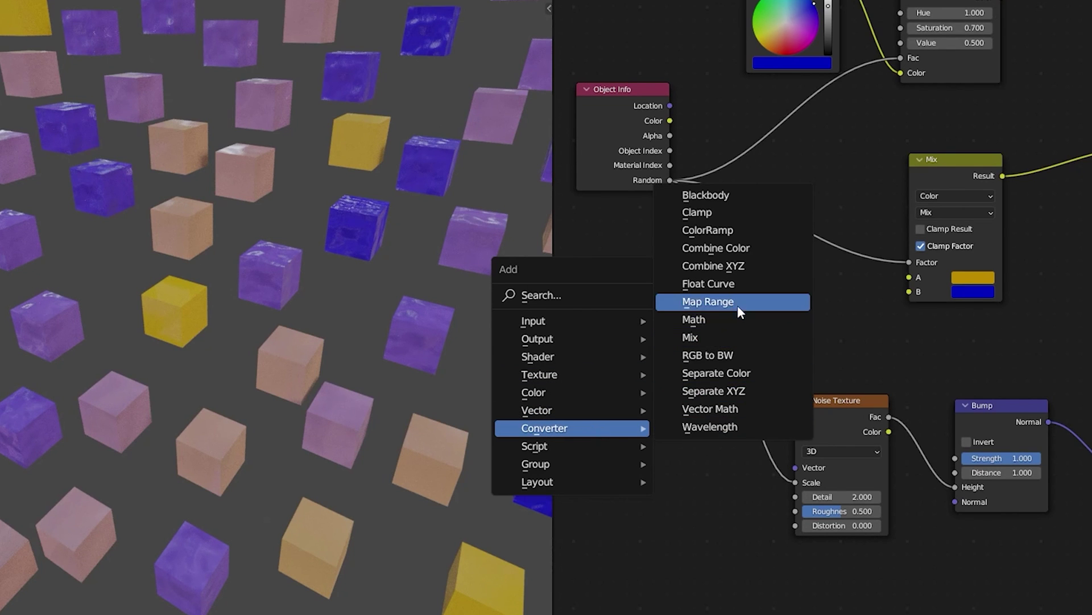
pyautogui.click(737, 305)
pyautogui.click(711, 296)
pyautogui.scroll(2, 759, 415)
pyautogui.scroll(2, 759, 415)
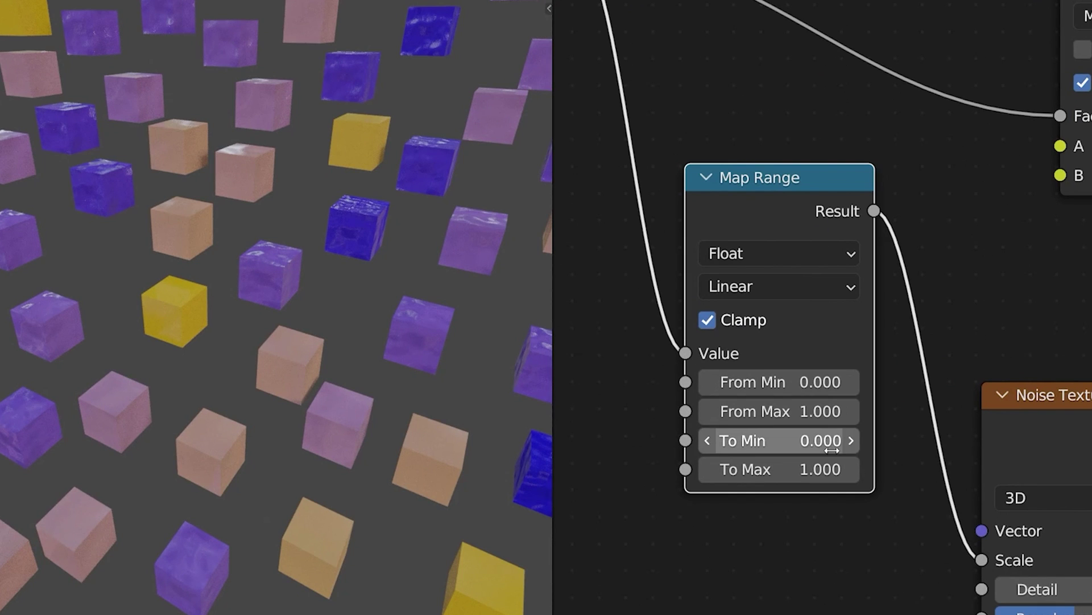
# Set the Map Range To Min to 4 and To Max to 10.
pyautogui.click(800, 444)
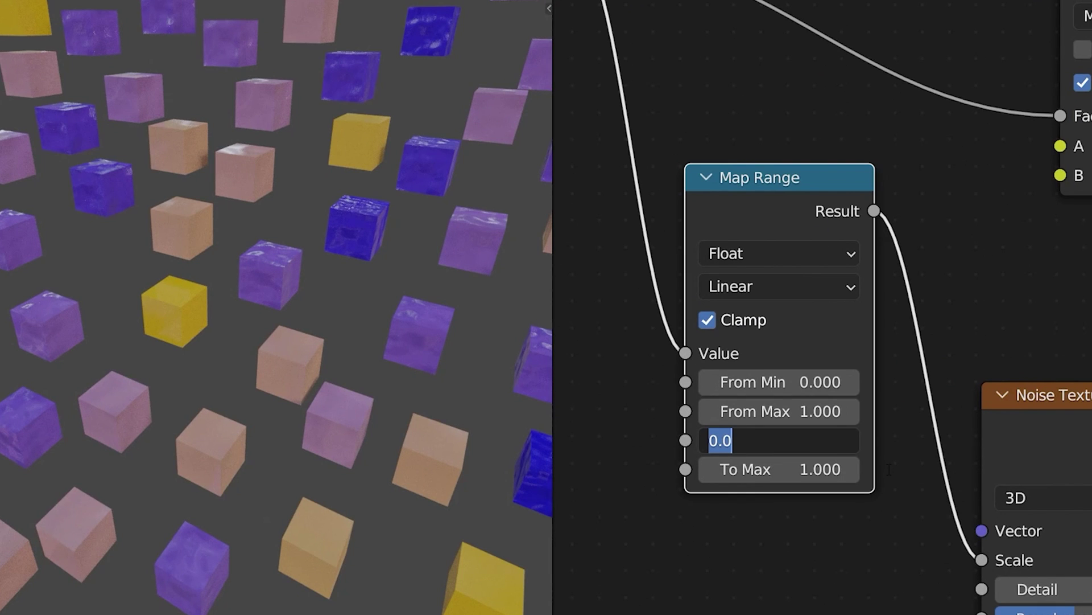
pyautogui.write('4')
pyautogui.press('Return')
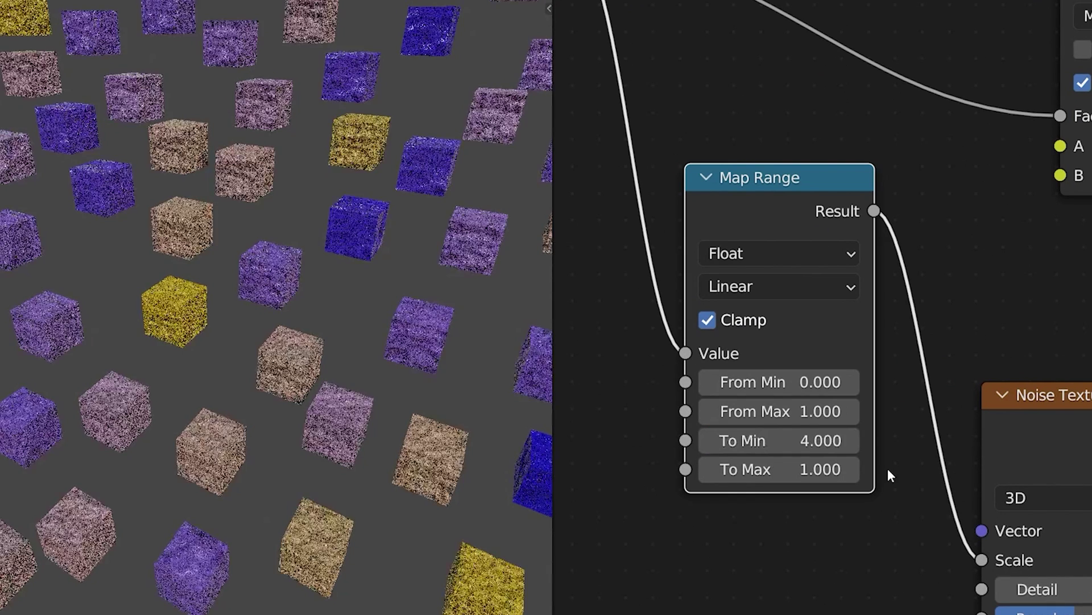
pyautogui.click(828, 471)
pyautogui.write('10')
pyautogui.press('Return')
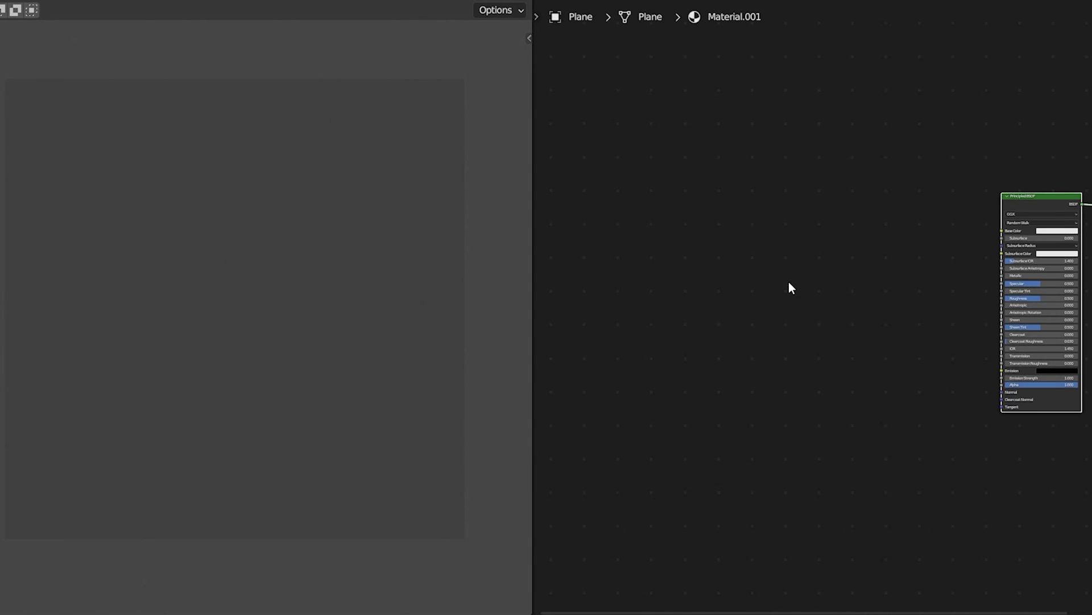
# Insert a Separate XYZ node on the UV link and preview its Y output.
pyautogui.scroll(1, 781, 257)
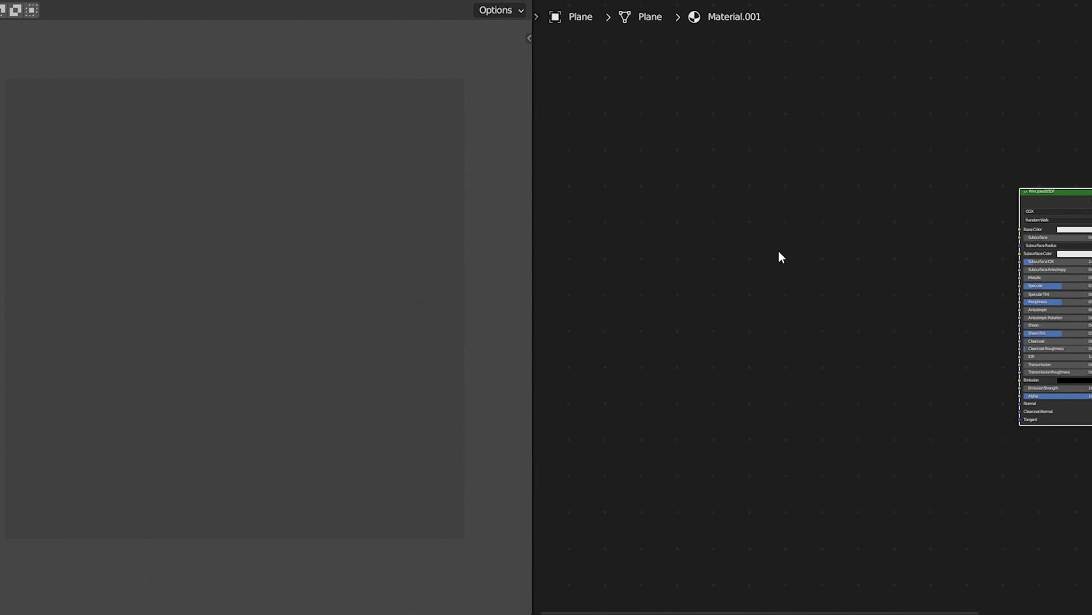
pyautogui.scroll(1, 779, 262)
pyautogui.moveTo(716, 276); pyautogui.dragTo(739, 285, button='middle')
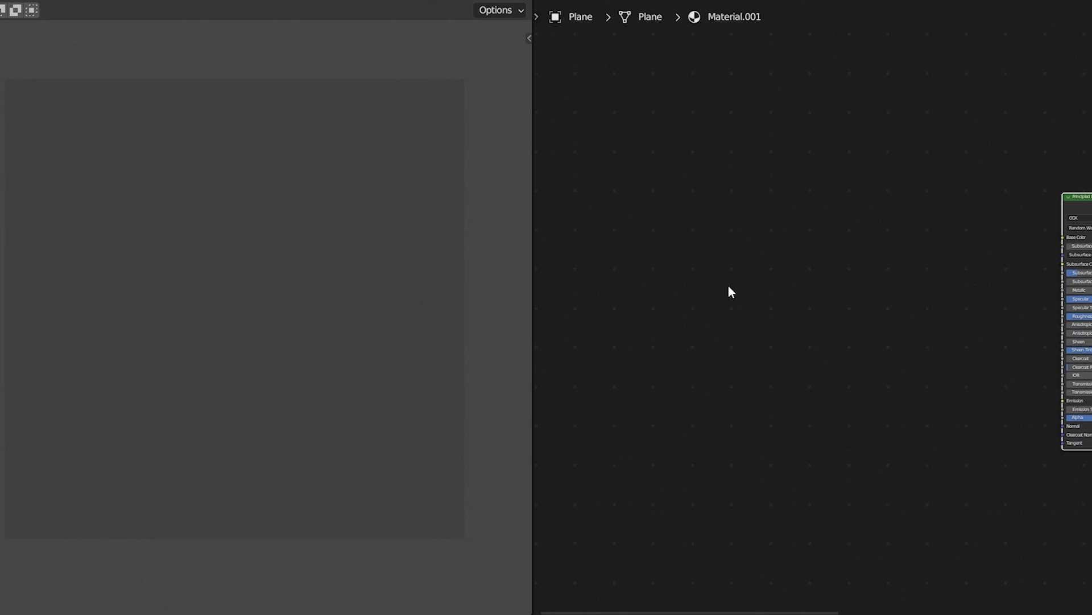
pyautogui.hotkey('shift', 'a')
pyautogui.moveTo(672, 178)
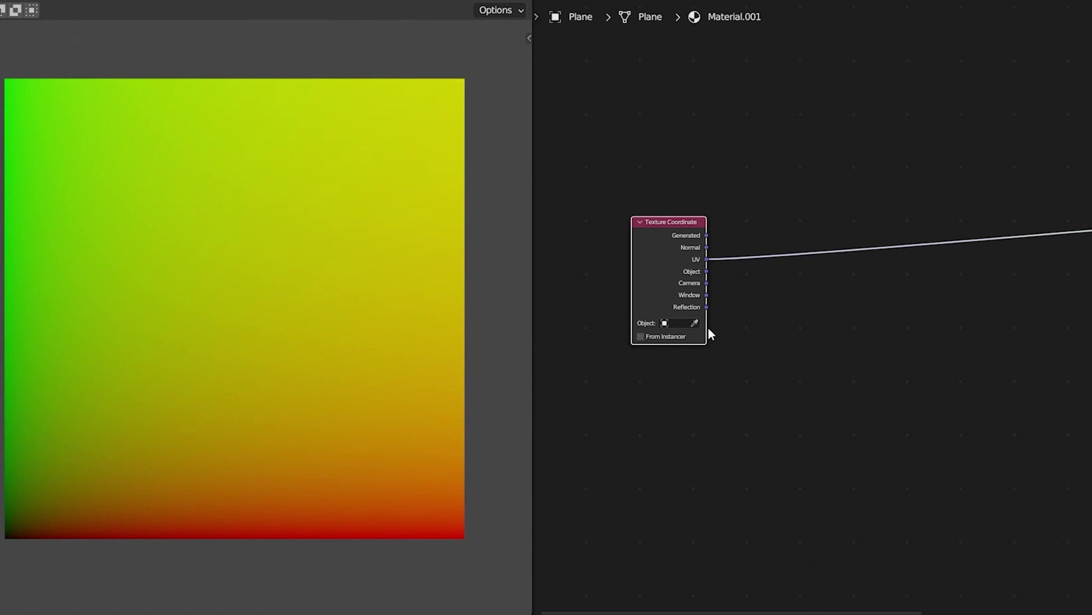
pyautogui.hotkey('shift', 'a')
pyautogui.moveTo(790, 423)
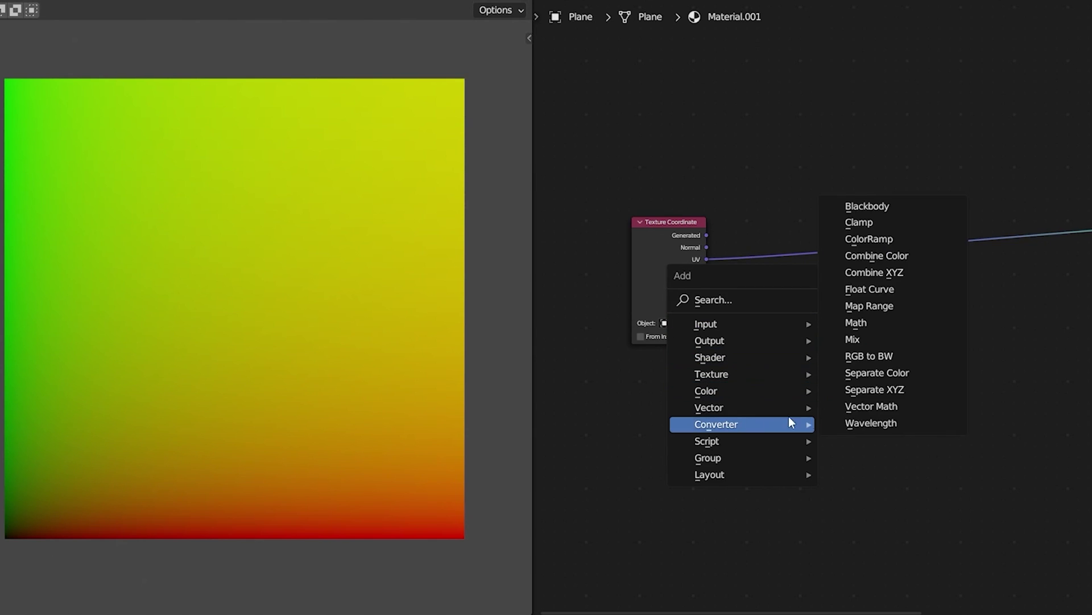
pyautogui.click(884, 391)
pyautogui.click(745, 250)
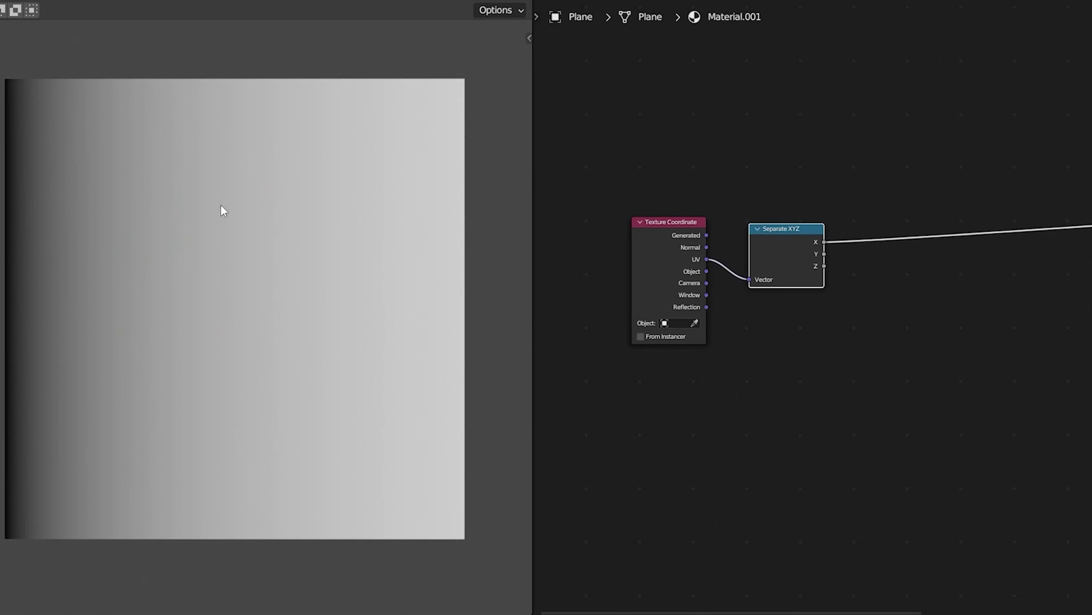
pyautogui.keyDown('ctrl'); pyautogui.keyDown('shift'); pyautogui.click(790, 233); pyautogui.keyUp('shift'); pyautogui.keyUp('ctrl')
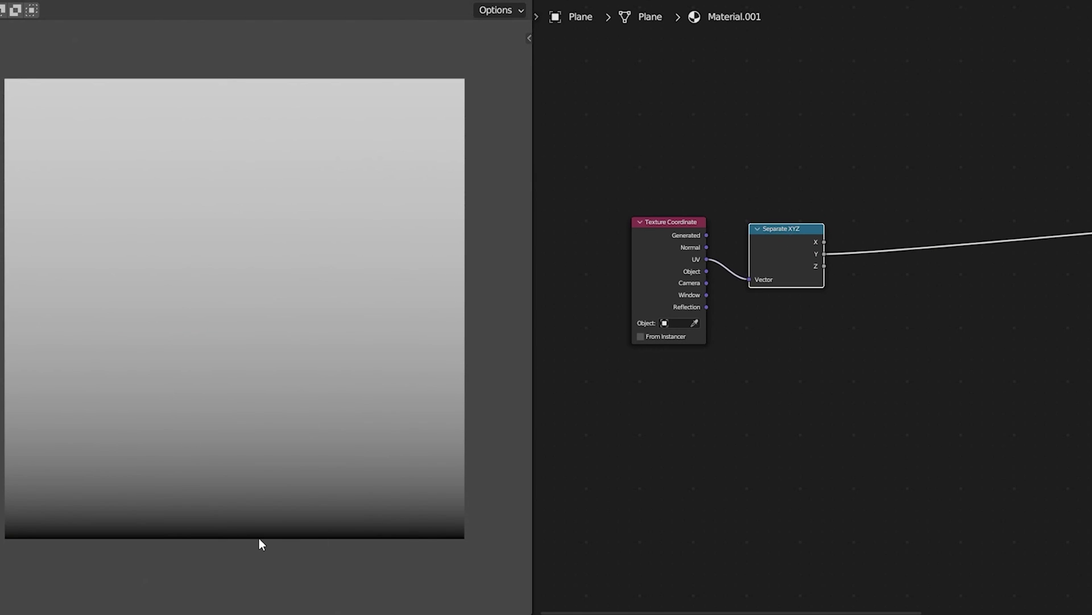
# Feed Y into a Math node set to Less Than with threshold 0.8.
pyautogui.moveTo(898, 271); pyautogui.dragTo(733, 329, button='middle')
pyautogui.hotkey('shift', 'a')
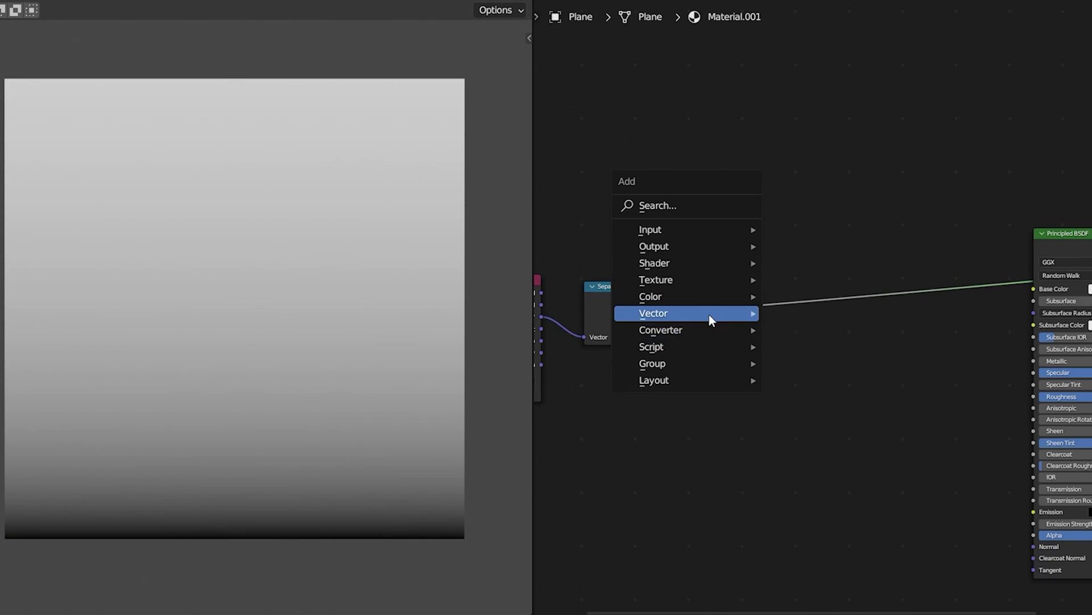
pyautogui.moveTo(712, 332)
pyautogui.click(806, 448)
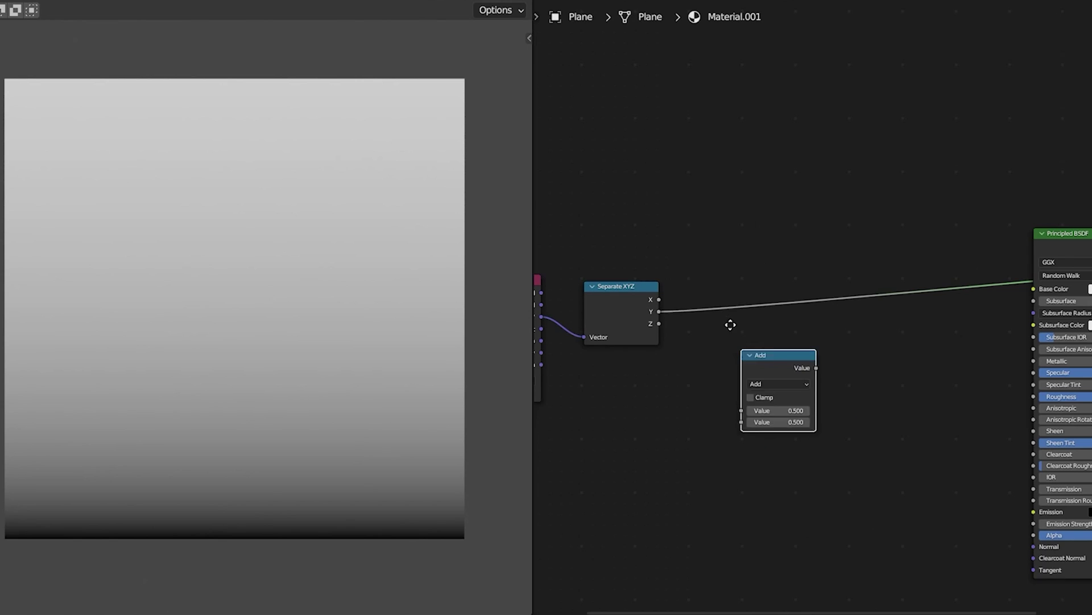
pyautogui.click(688, 276)
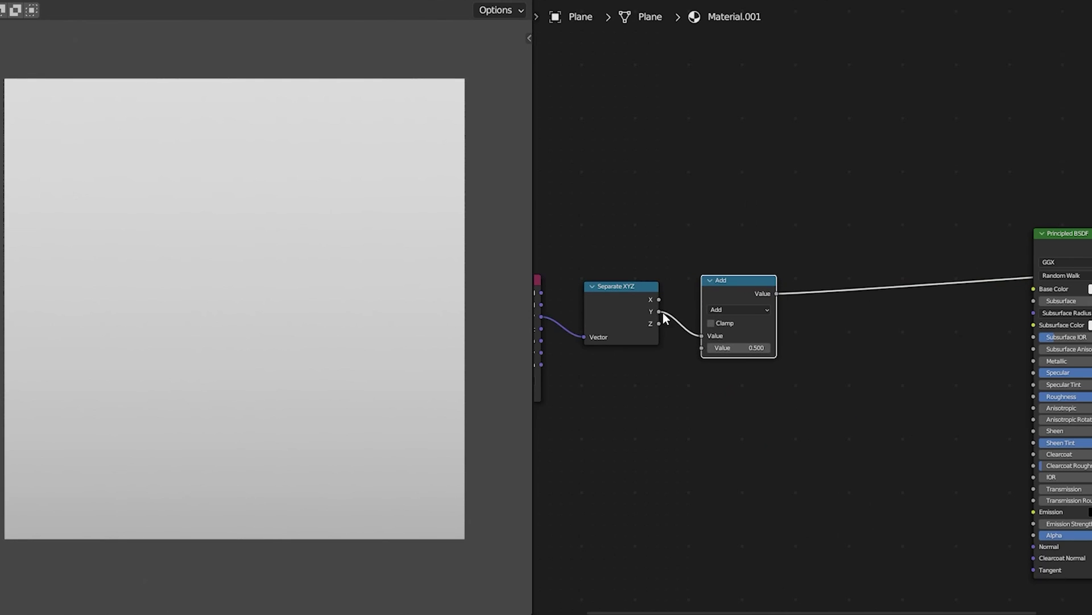
pyautogui.click(723, 309)
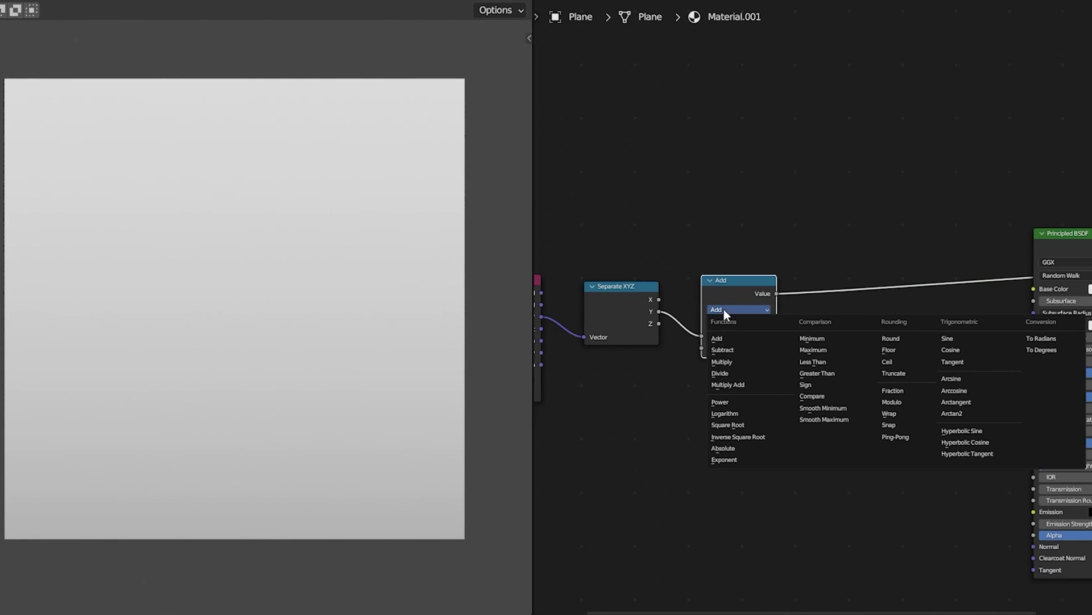
pyautogui.click(804, 363)
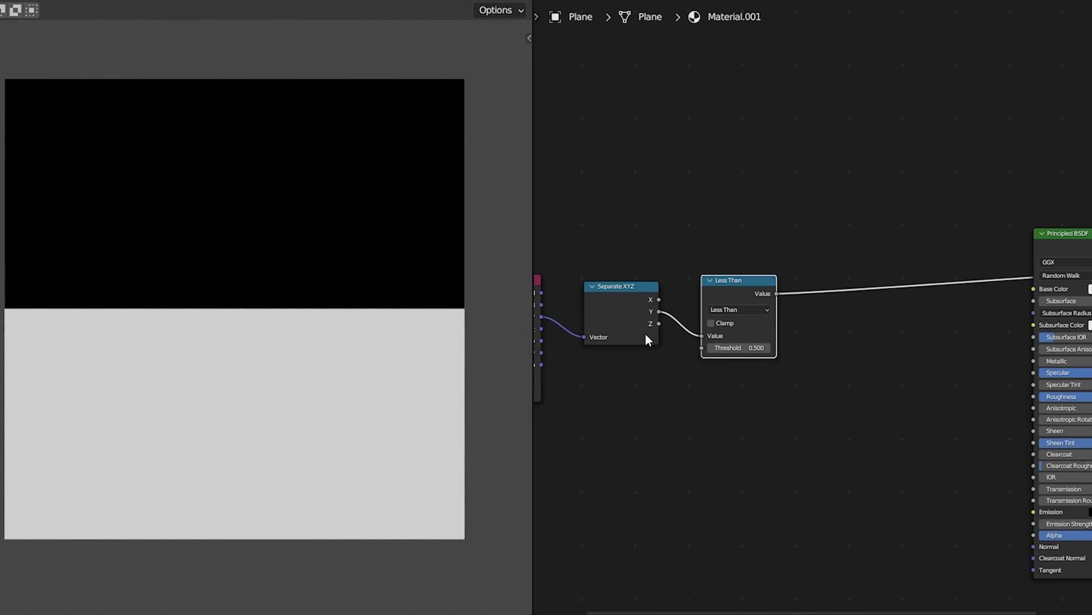
pyautogui.click(737, 347)
pyautogui.write('.8')
pyautogui.press('Return')
# Duplicate it as a Greater Than 0.2 node on Y and preview its output.
pyautogui.moveTo(759, 282); pyautogui.dragTo(751, 211)
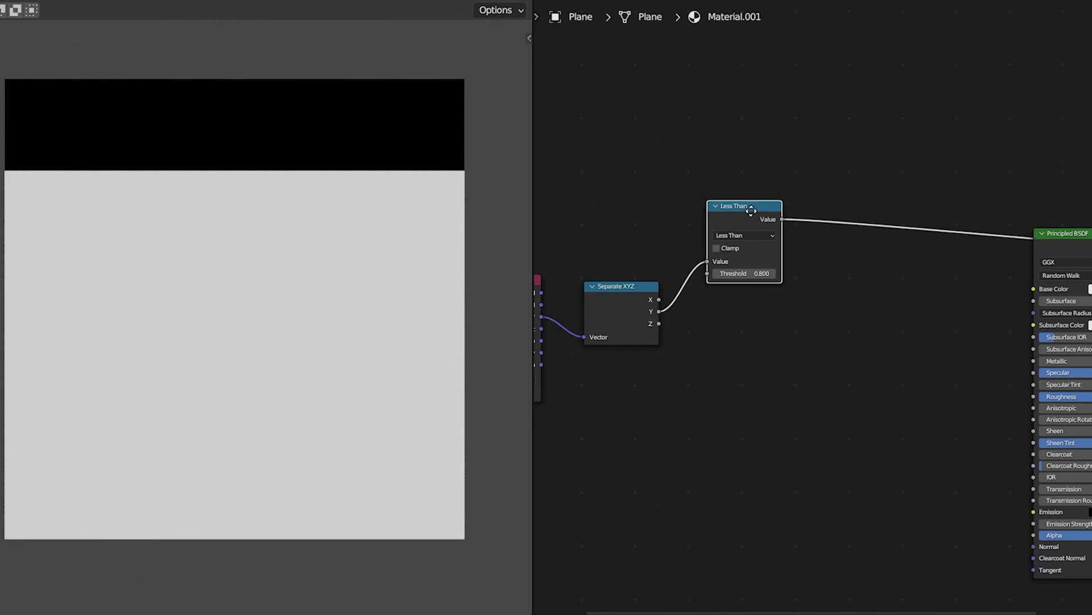
pyautogui.hotkey('shift', 'd')
pyautogui.click(750, 311)
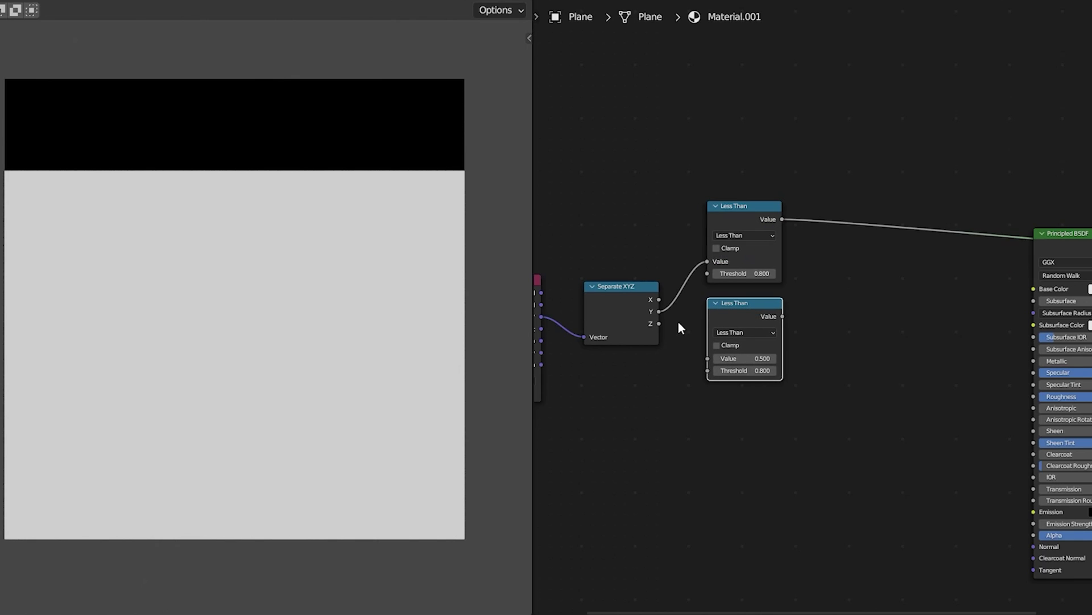
pyautogui.moveTo(660, 311); pyautogui.dragTo(707, 359)
pyautogui.click(727, 333)
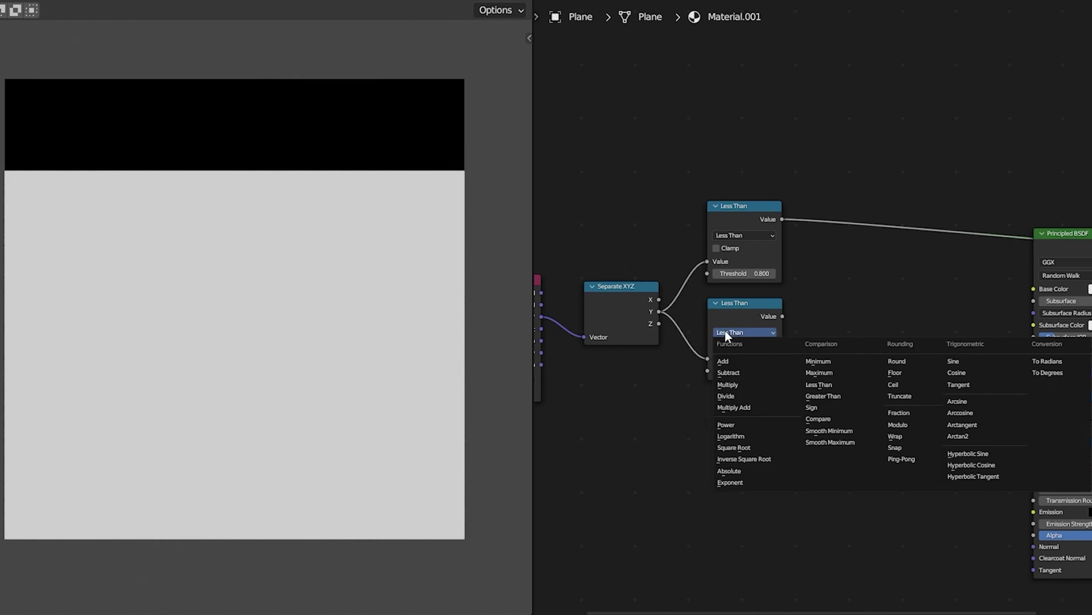
pyautogui.click(823, 396)
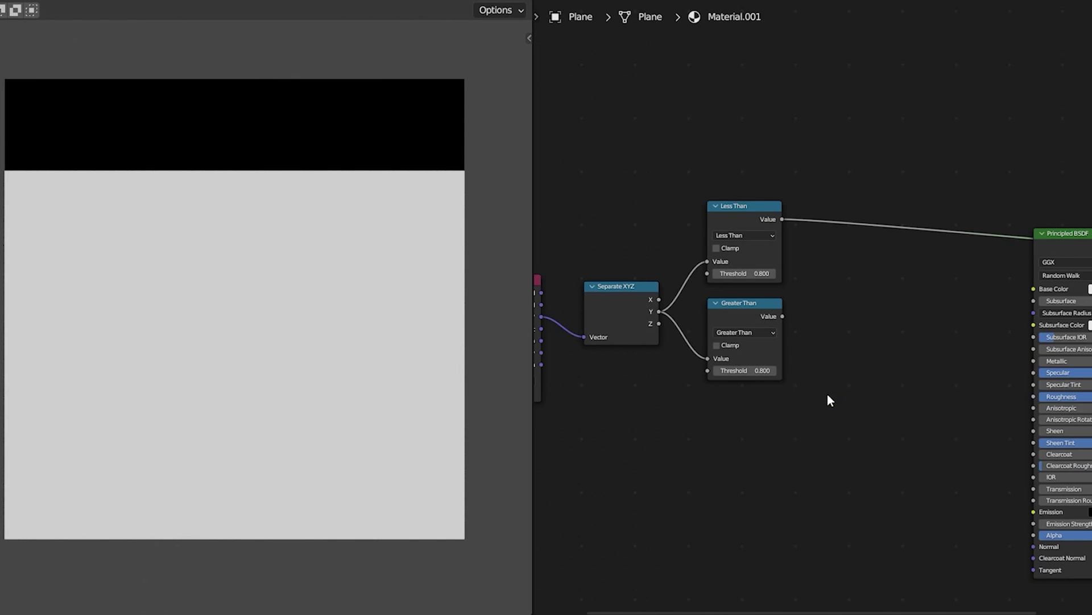
pyautogui.doubleClick(754, 371)
pyautogui.write('0.2')
pyautogui.press('Return')
pyautogui.keyDown('ctrl'); pyautogui.keyDown('shift'); pyautogui.click(740, 315); pyautogui.keyUp('shift'); pyautogui.keyUp('ctrl')
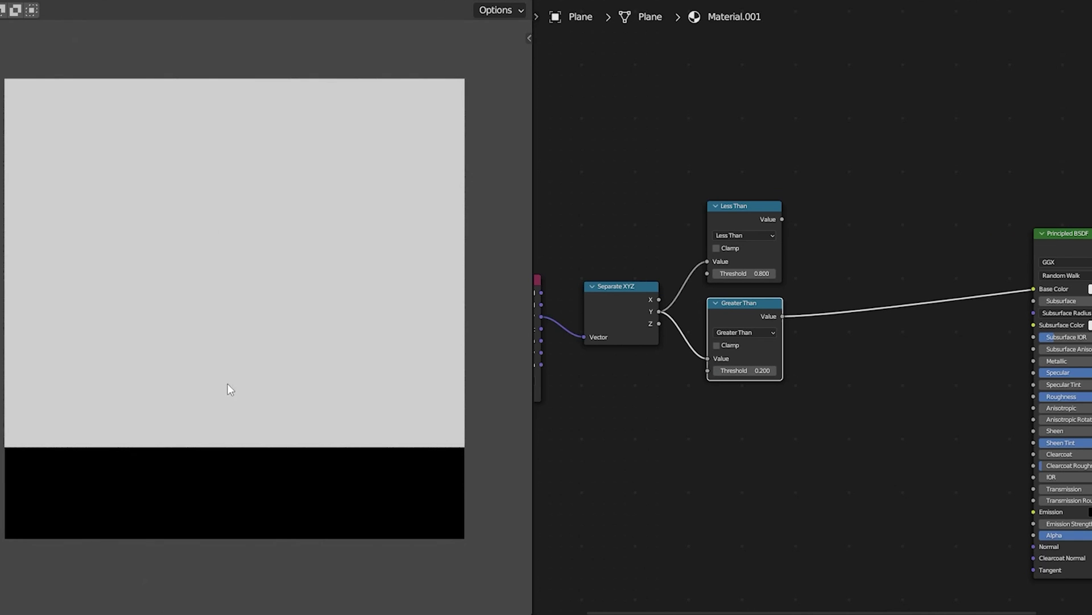
# Combine Less Than and Greater Than with a Multiply Mix at factor 1.
pyautogui.keyDown('ctrl'); pyautogui.keyDown('shift'); pyautogui.moveTo(744, 219); pyautogui.dragTo(755, 319, button='right'); pyautogui.keyUp('shift'); pyautogui.keyUp('ctrl')
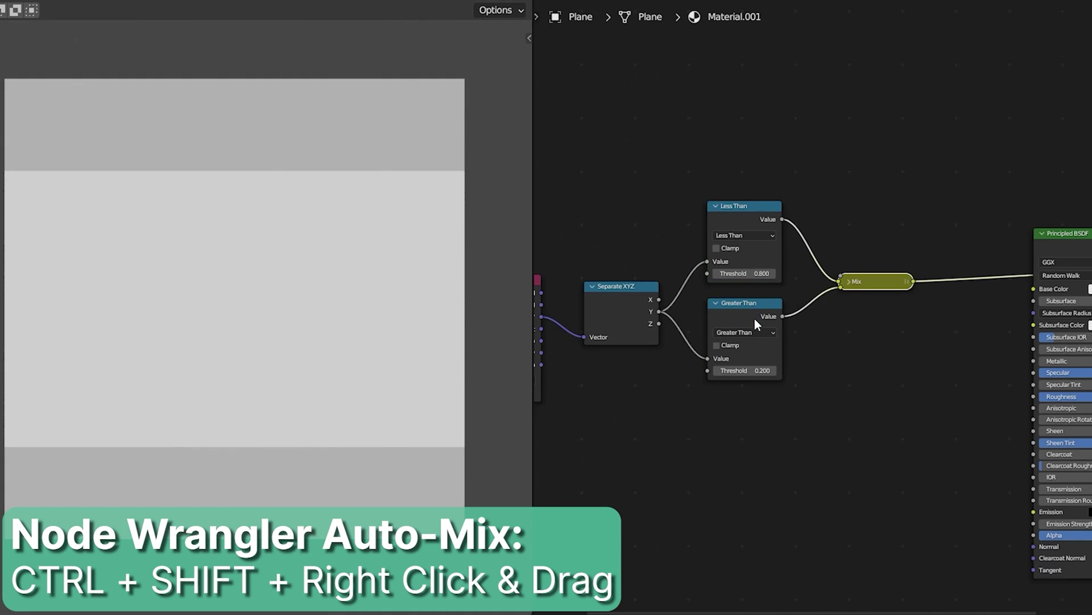
pyautogui.click(848, 281)
pyautogui.moveTo(853, 282); pyautogui.dragTo(834, 228)
pyautogui.click(842, 269)
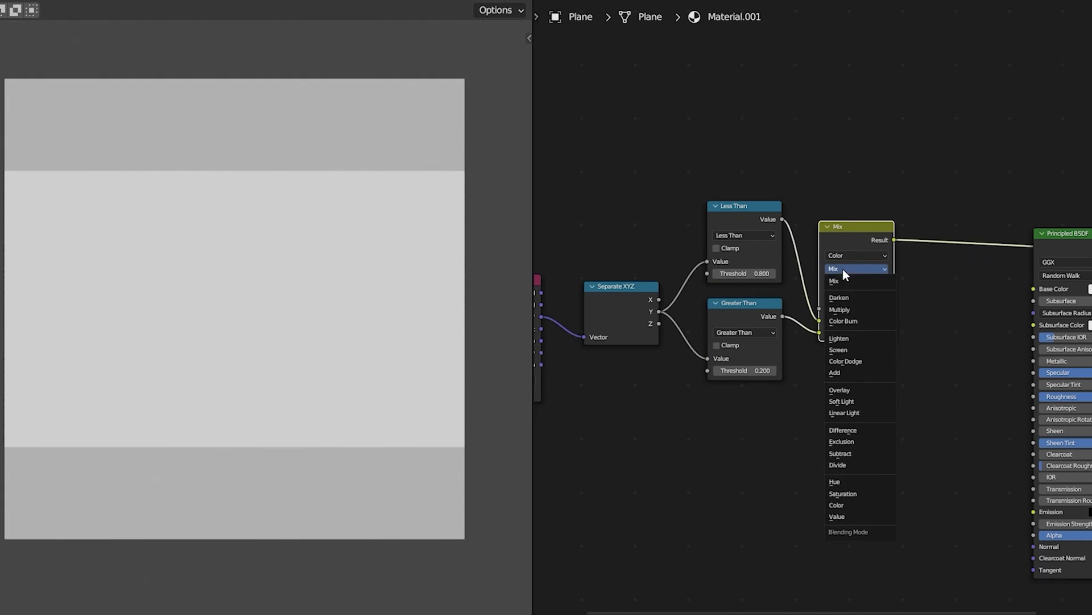
pyautogui.click(847, 309)
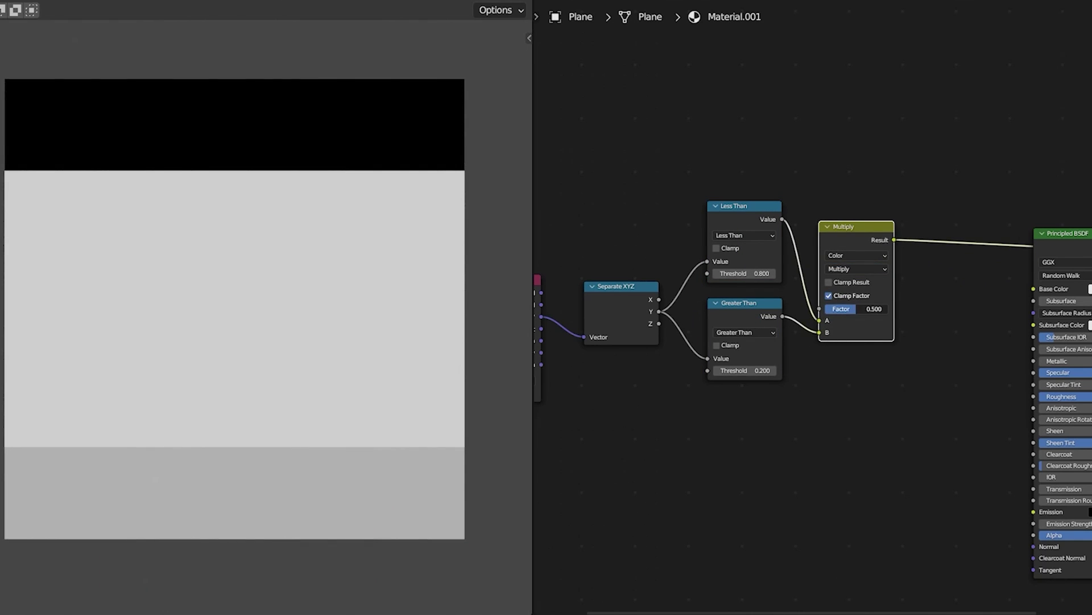
pyautogui.moveTo(852, 308); pyautogui.dragTo(886, 308)
pyautogui.moveTo(854, 176); pyautogui.dragTo(705, 398)
# Duplicate the Less Than, Greater Than and Multiply nodes and feed X into the copies.
pyautogui.moveTo(745, 222); pyautogui.dragTo(746, 403)
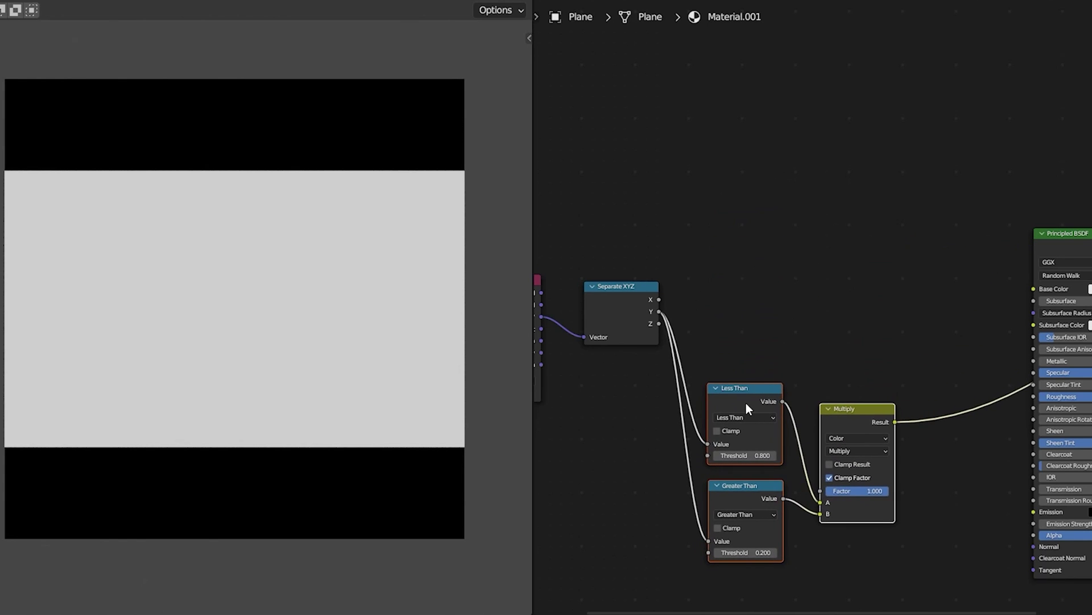
pyautogui.hotkey('shift', 'd')
pyautogui.click(750, 190)
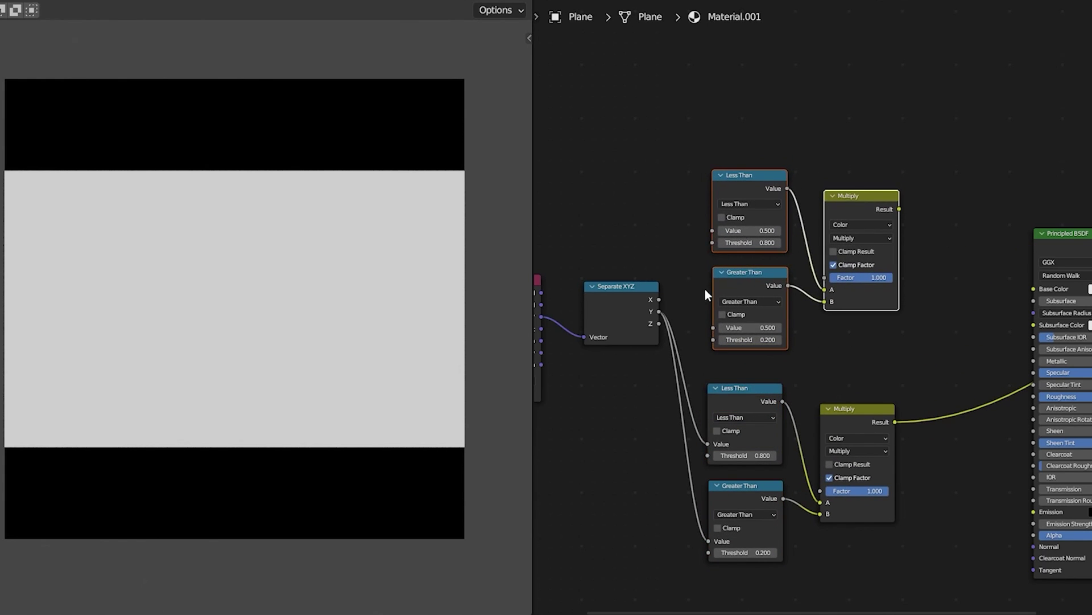
pyautogui.moveTo(661, 298); pyautogui.dragTo(713, 327)
# Multiply the X and Y masks in a new node and send it to Base Color.
pyautogui.click(852, 198)
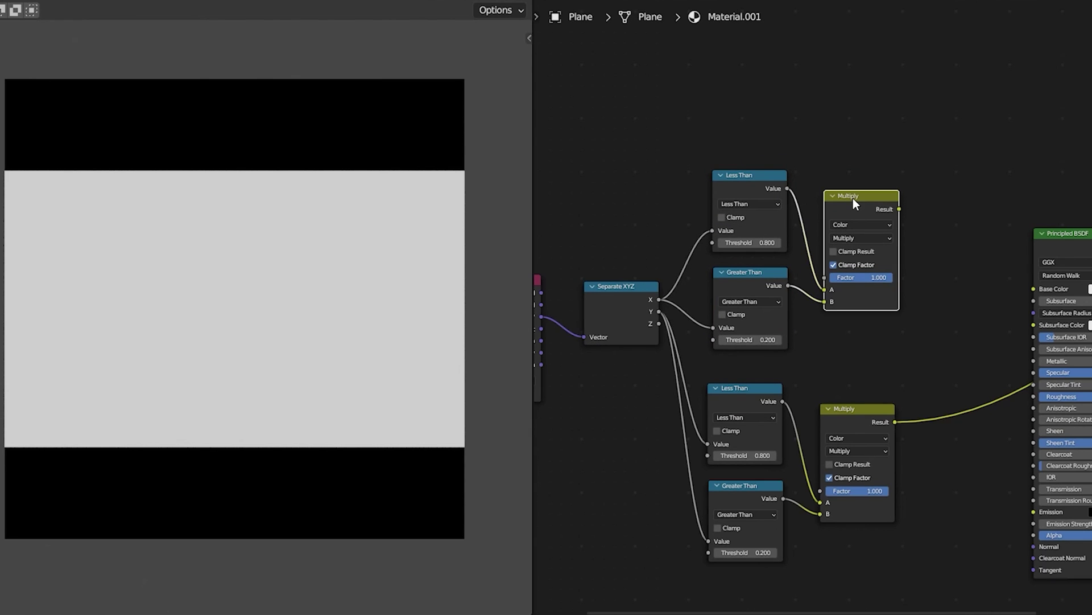
pyautogui.hotkey('shift', 'd')
pyautogui.click(956, 274)
pyautogui.moveTo(898, 209); pyautogui.dragTo(928, 366)
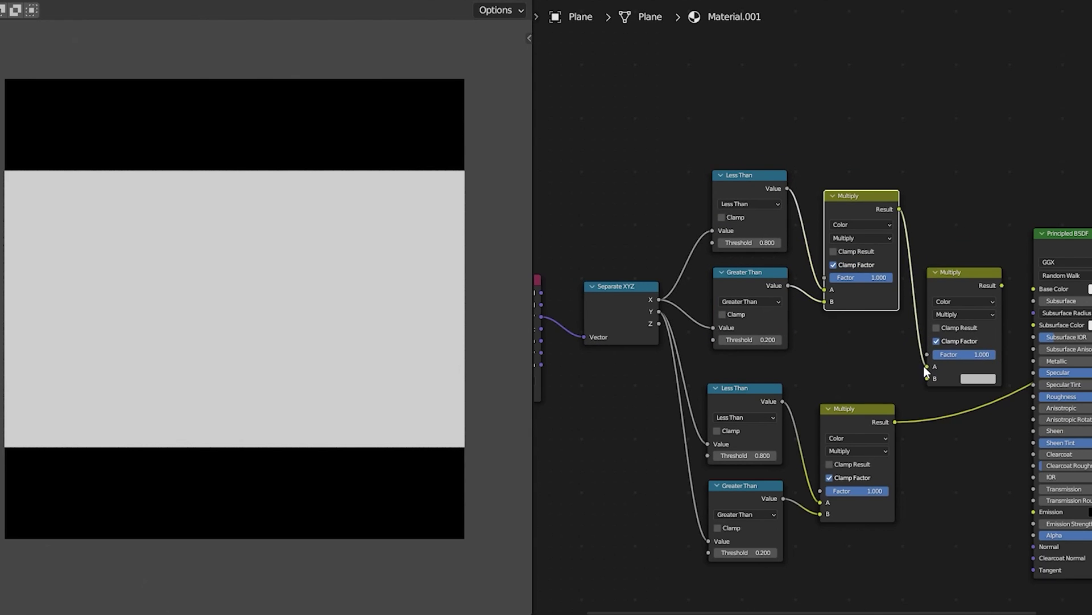
pyautogui.moveTo(896, 422); pyautogui.dragTo(928, 379)
pyautogui.moveTo(1001, 285); pyautogui.dragTo(1034, 289)
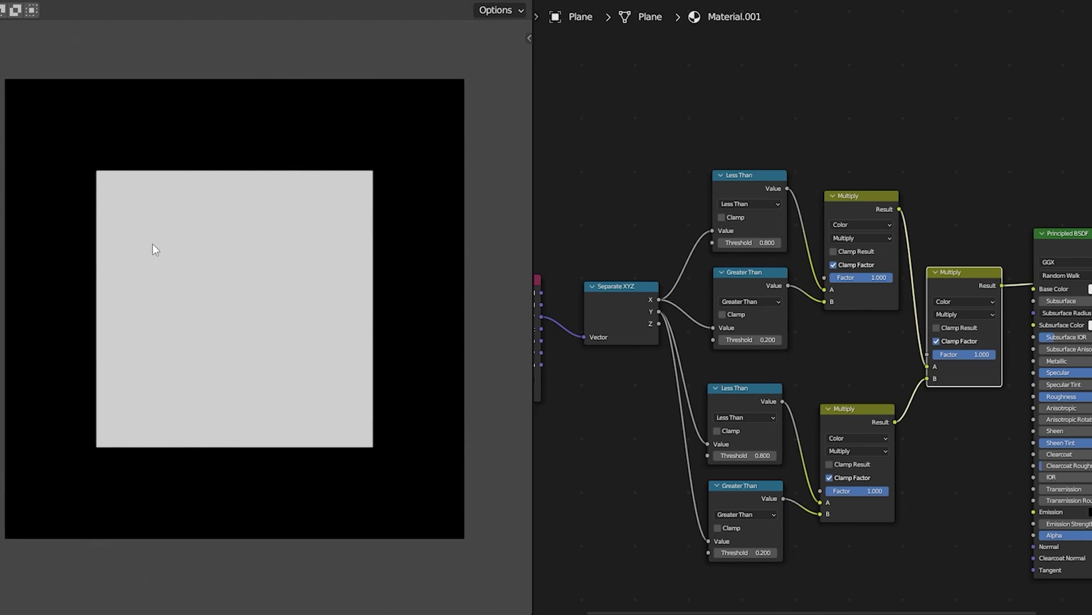
# Move Texture Coordinate left and insert a Vector Math node on the UV link.
pyautogui.scroll(-2, 931, 292)
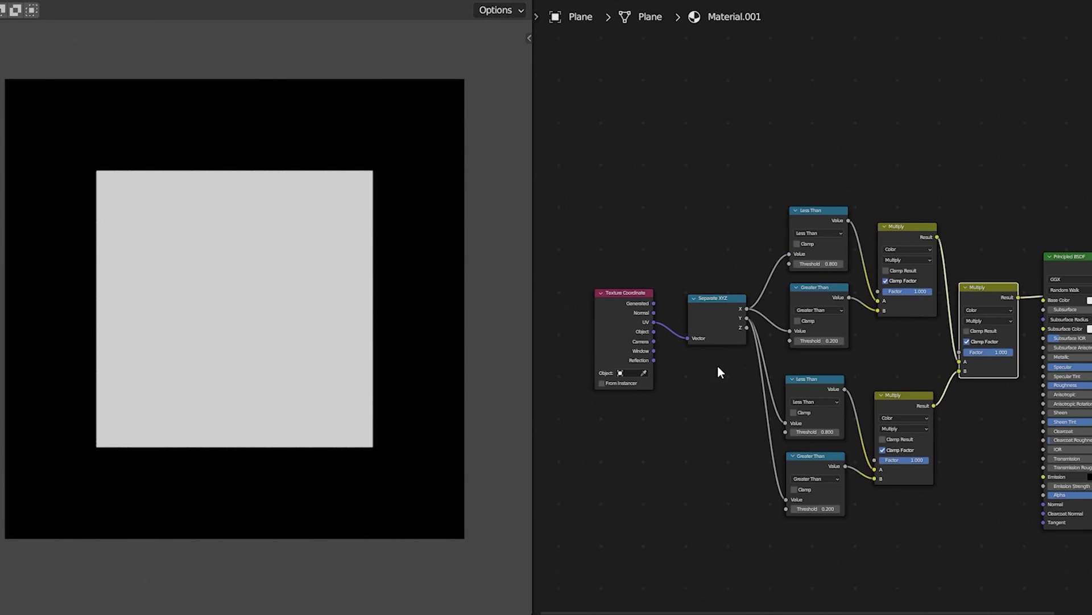
pyautogui.moveTo(622, 328); pyautogui.dragTo(787, 346, button='middle')
pyautogui.moveTo(777, 320); pyautogui.dragTo(634, 308)
pyautogui.scroll(2, 747, 364)
pyautogui.click(747, 364)
pyautogui.hotkey('shift', 'a')
pyautogui.moveTo(747, 366)
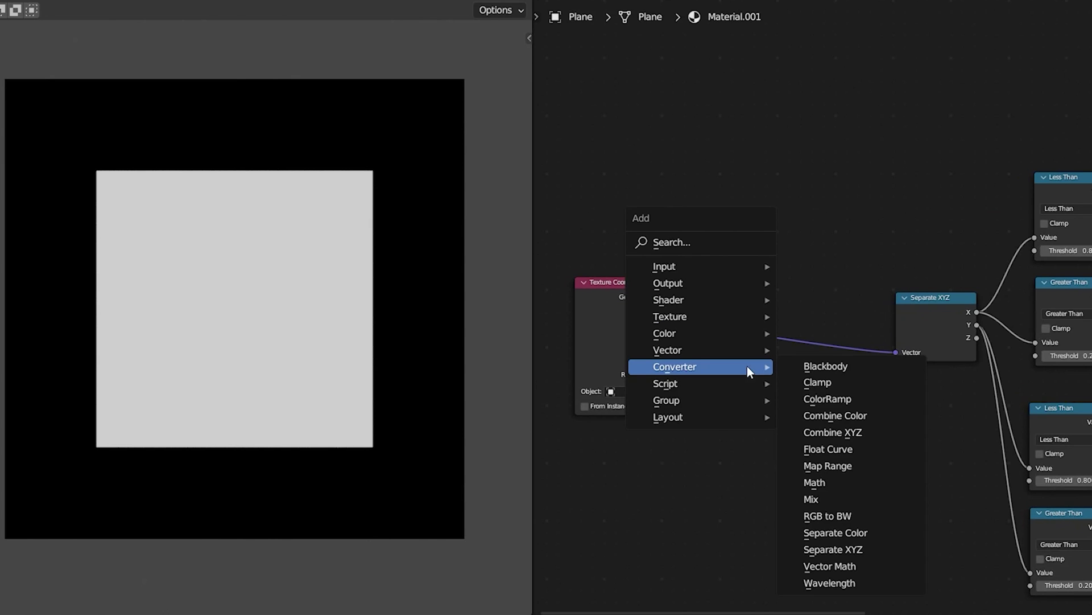
pyautogui.click(832, 566)
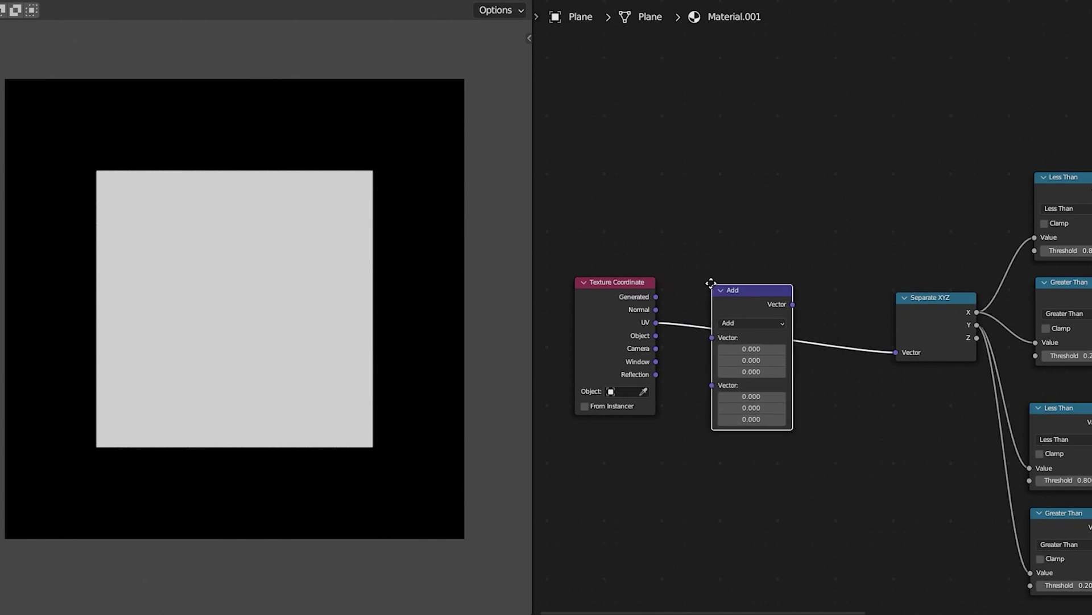
pyautogui.click(714, 287)
# Set the Vector Math node to Scale with a value of 10 and preview it.
pyautogui.click(747, 319)
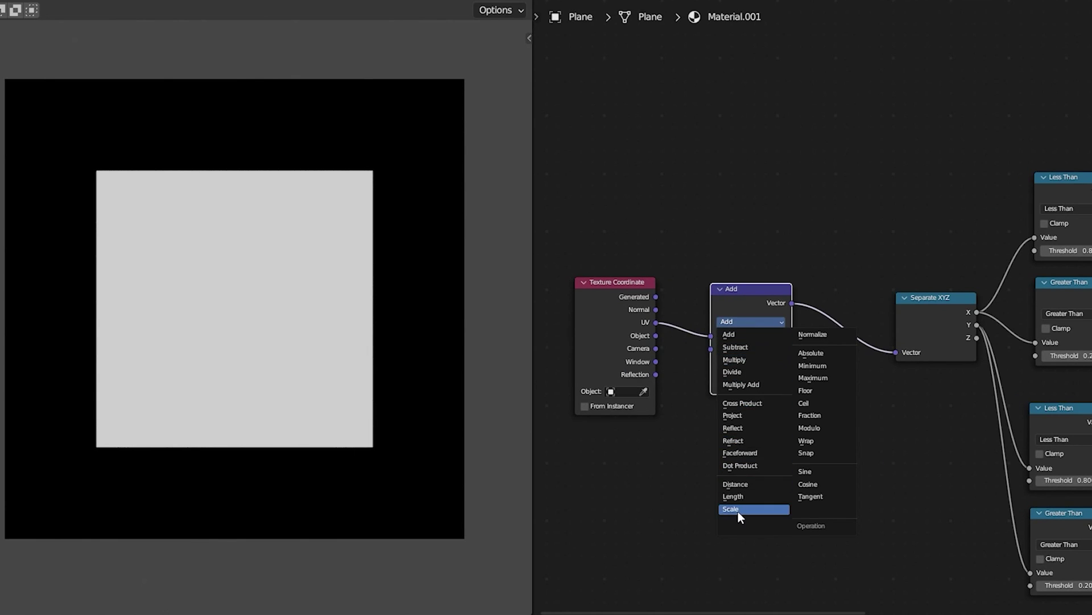
pyautogui.click(739, 511)
pyautogui.click(752, 348)
pyautogui.write('10')
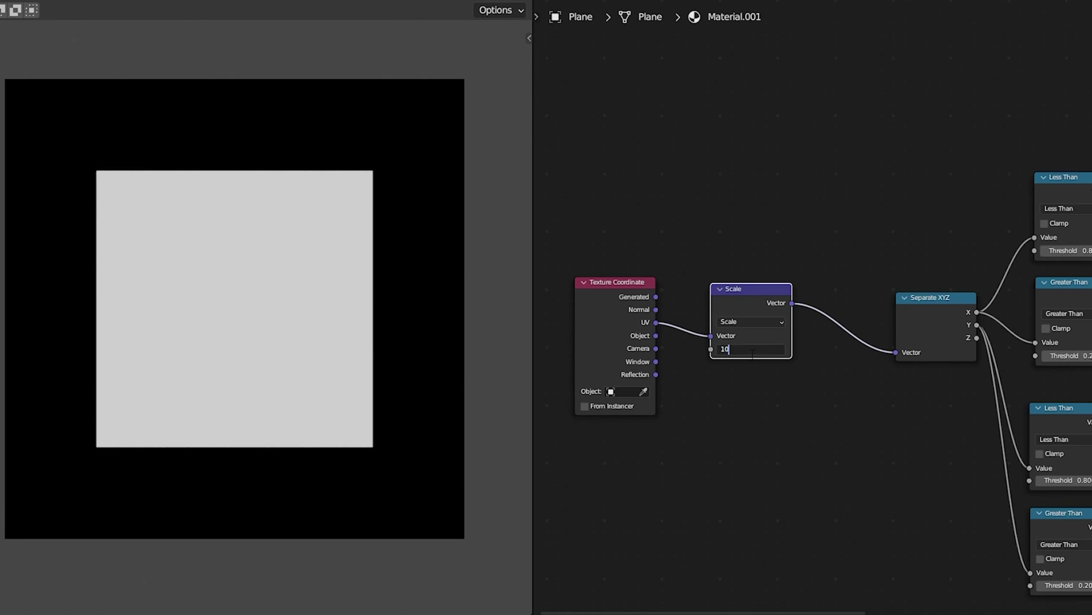
pyautogui.press('Return')
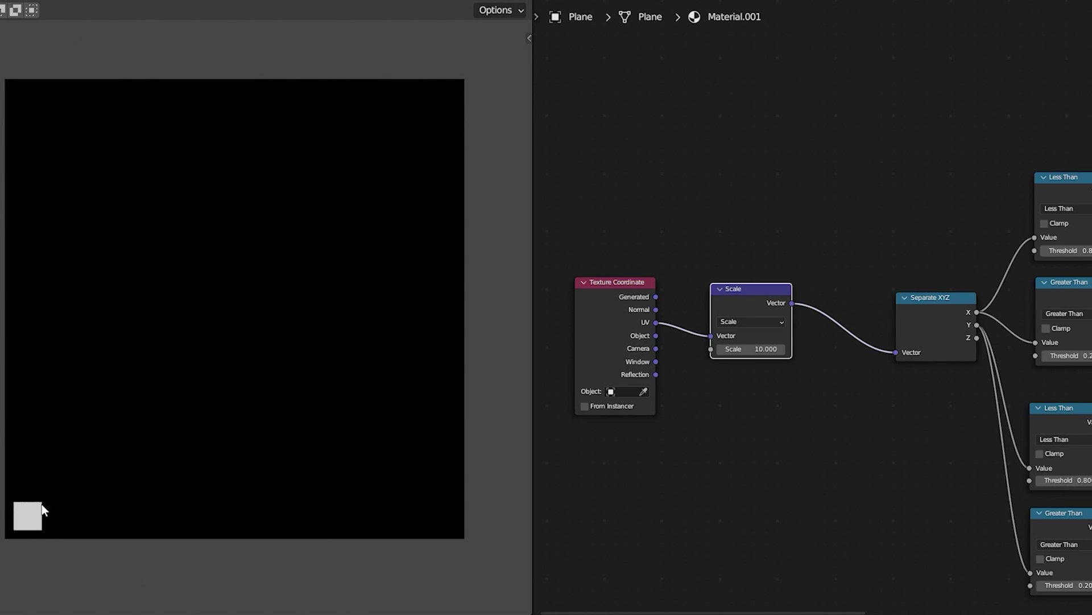
pyautogui.keyDown('ctrl'); pyautogui.keyDown('shift'); pyautogui.click(803, 334); pyautogui.keyUp('shift'); pyautogui.keyUp('ctrl')
pyautogui.moveTo(831, 383); pyautogui.dragTo(755, 403, button='middle')
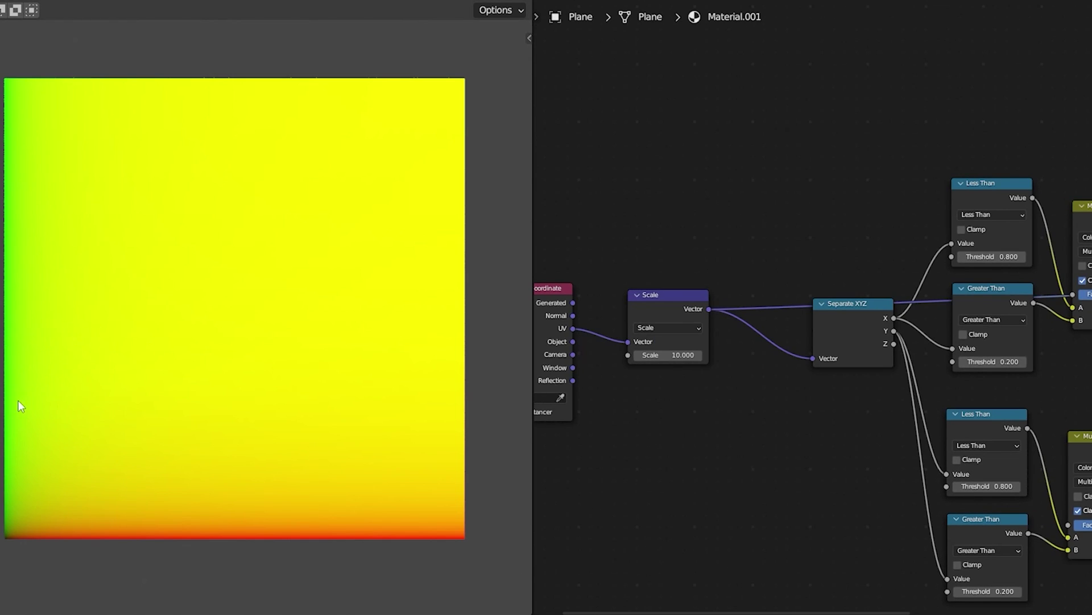
# Add a Fraction Vector Math node between Scale and Separate XYZ, previewing the final Multiply.
pyautogui.hotkey('shift', 'a')
pyautogui.moveTo(712, 411)
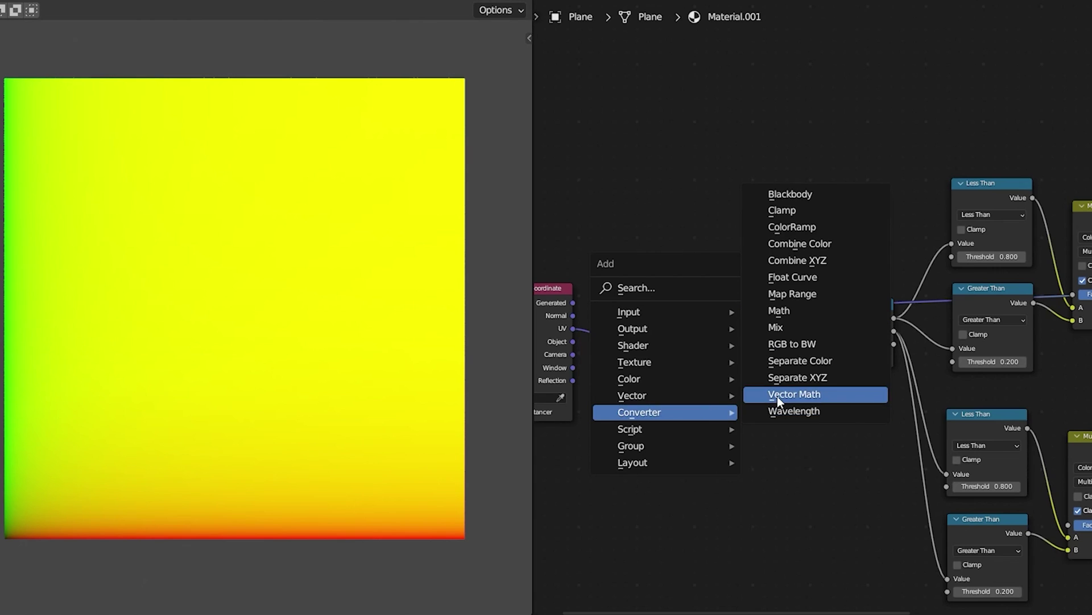
pyautogui.click(780, 395)
pyautogui.click(735, 330)
pyautogui.click(797, 364)
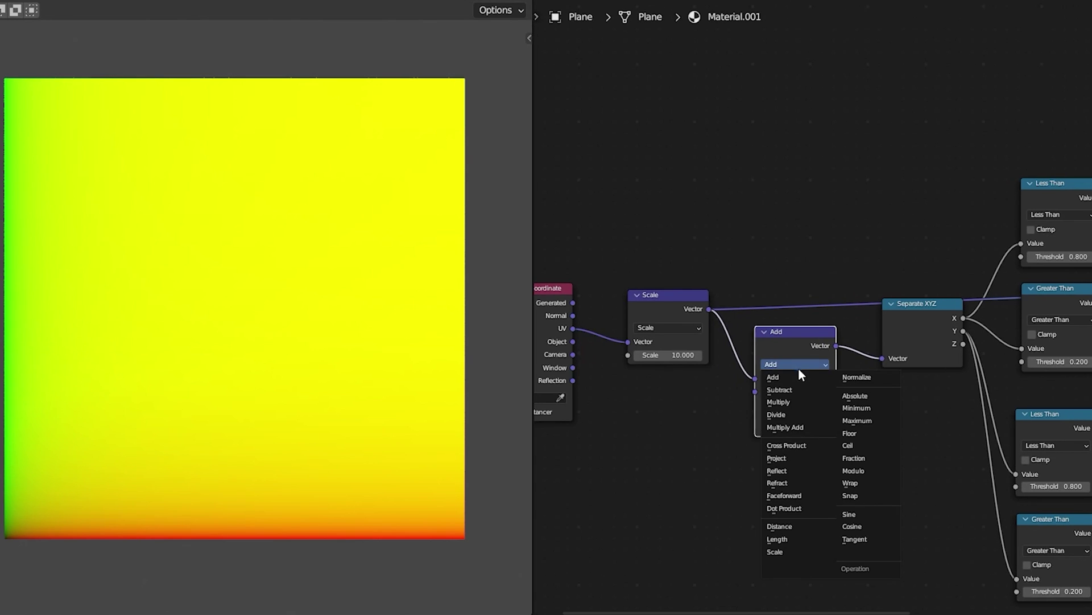
pyautogui.click(857, 460)
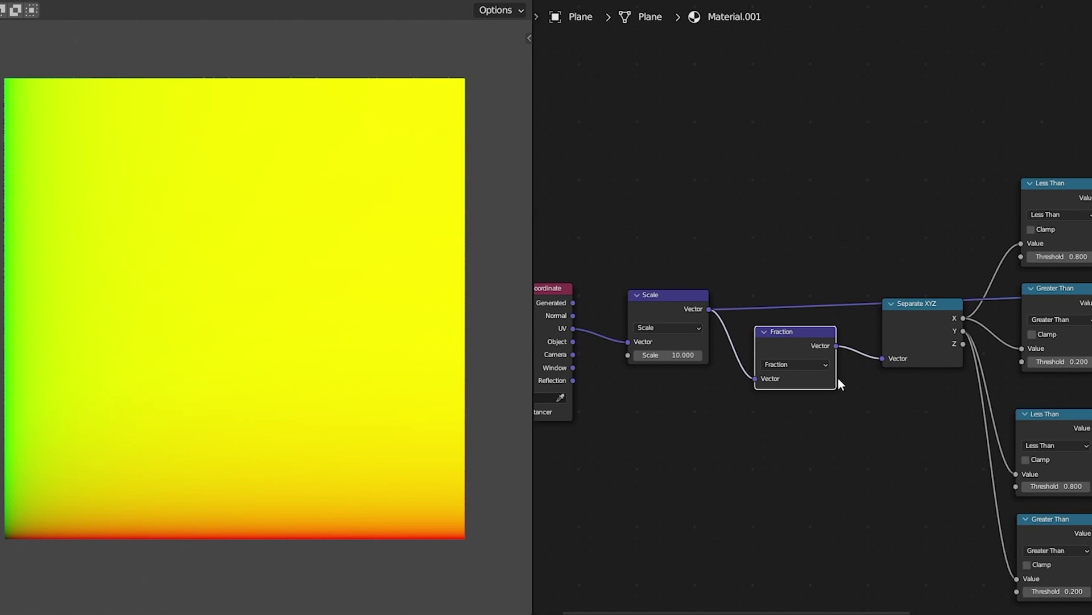
pyautogui.moveTo(837, 376); pyautogui.dragTo(540, 417, button='middle')
pyautogui.keyDown('ctrl'); pyautogui.keyDown('shift'); pyautogui.click(943, 336); pyautogui.keyUp('shift'); pyautogui.keyUp('ctrl')
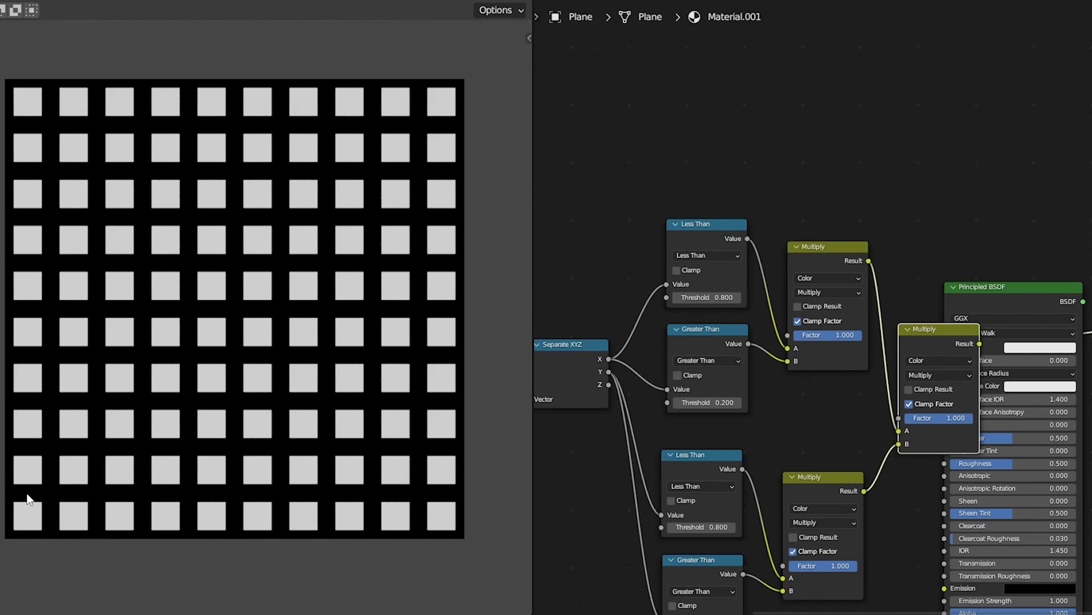
# Switch the upper and lower Less Than and Greater Than nodes, all four, to Sine.
pyautogui.click(704, 257)
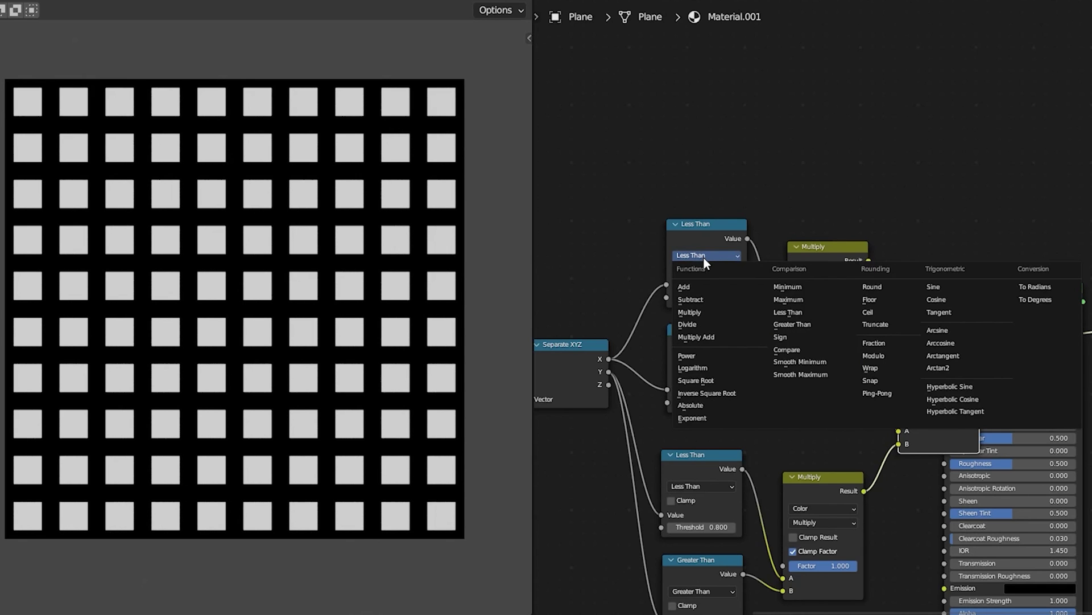
pyautogui.click(937, 291)
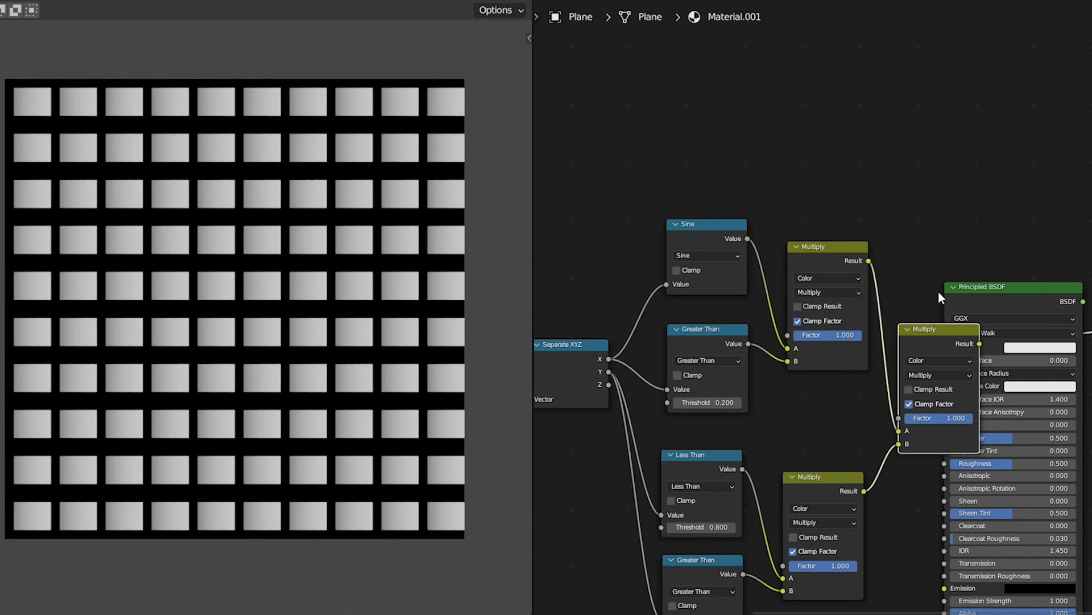
pyautogui.click(704, 359)
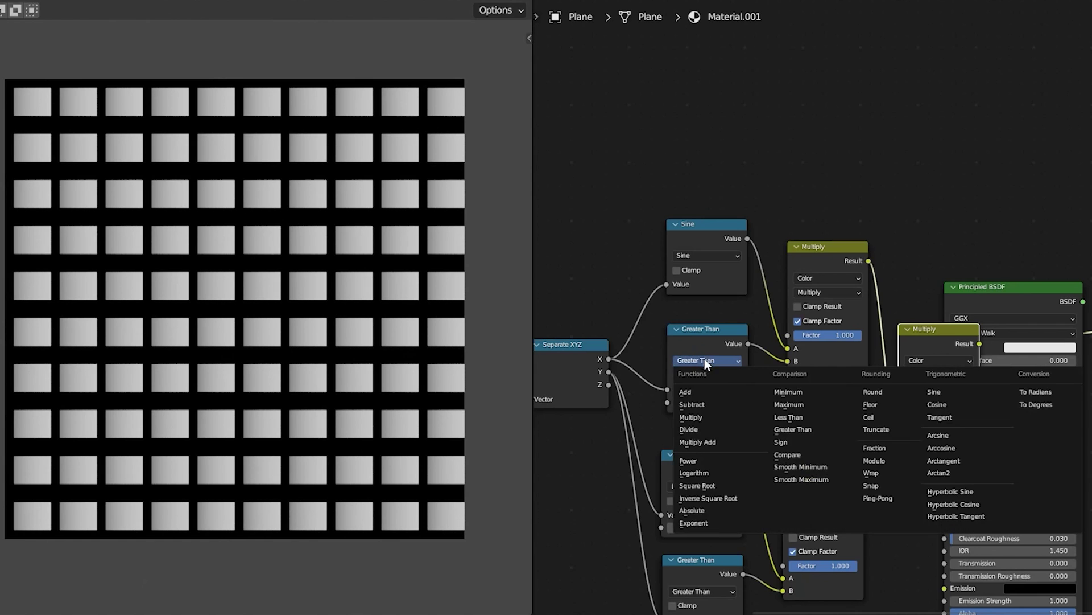
pyautogui.click(936, 392)
pyautogui.click(704, 485)
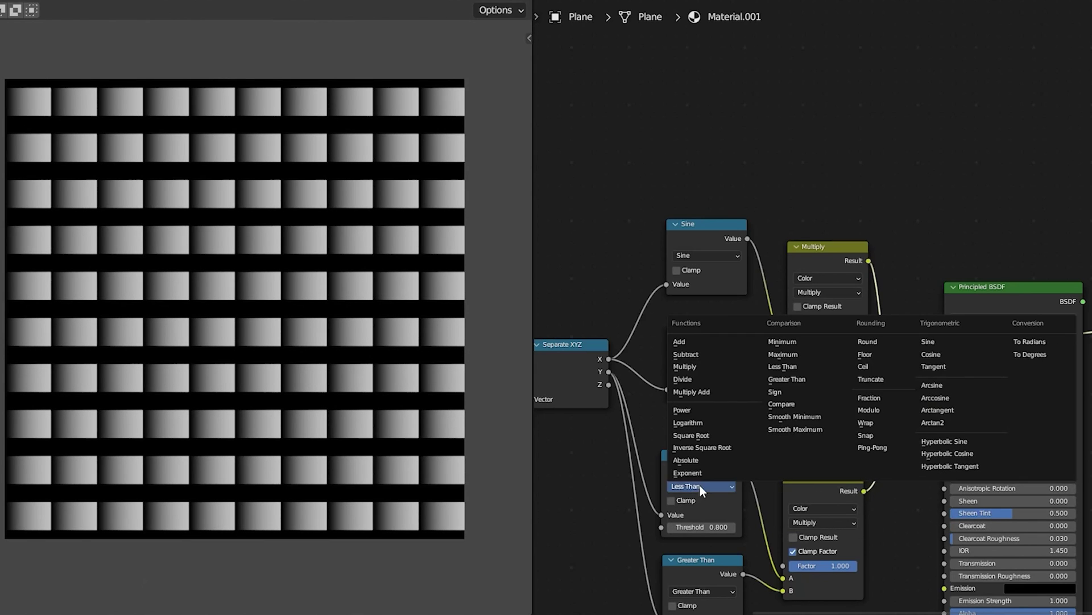
pyautogui.click(923, 351)
pyautogui.click(696, 591)
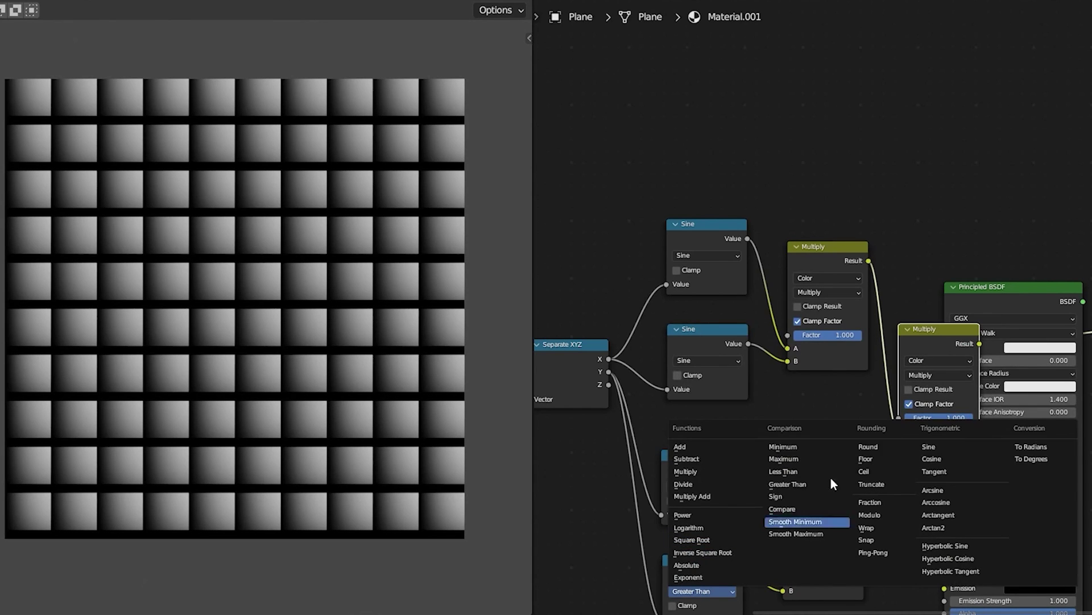
pyautogui.click(930, 446)
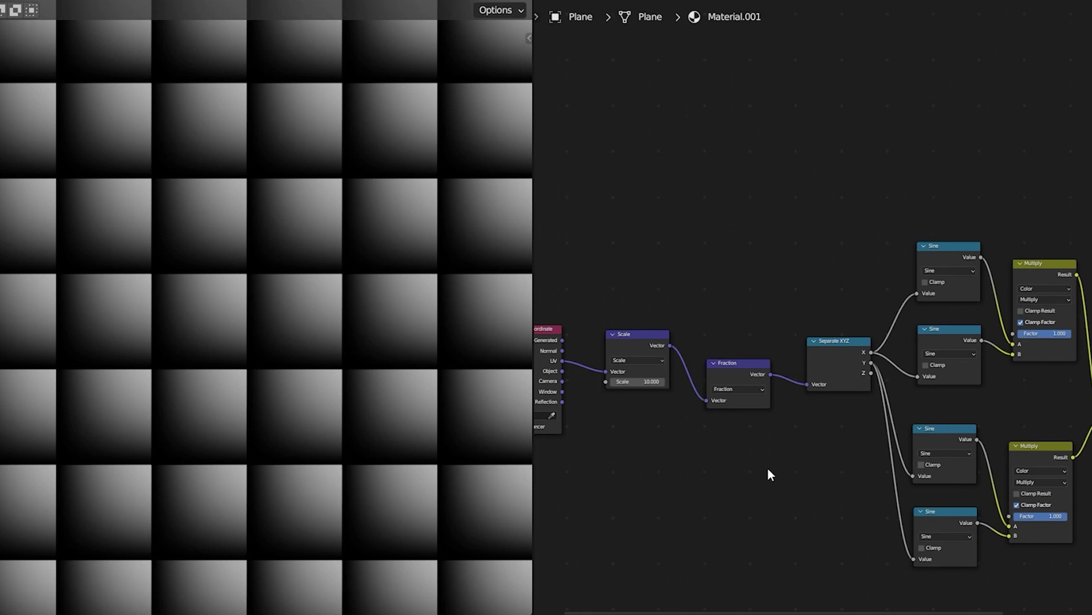
# Insert a Vector Math Add node after Fraction with 1.000 on all axes.
pyautogui.hotkey('shift', 'a')
pyautogui.click(847, 453)
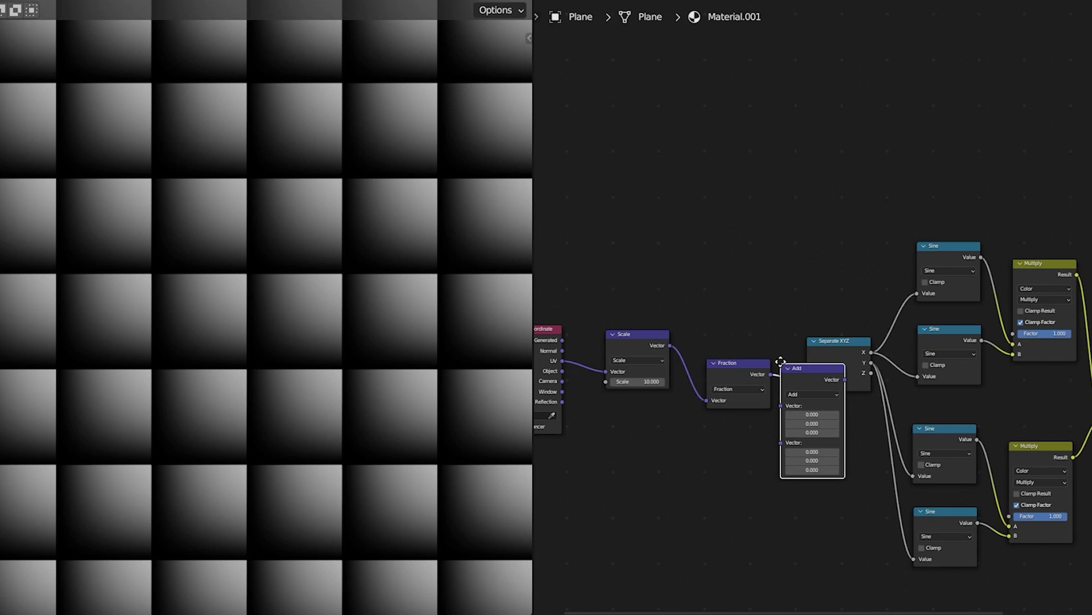
pyautogui.click(807, 358)
pyautogui.moveTo(834, 367); pyautogui.dragTo(826, 356)
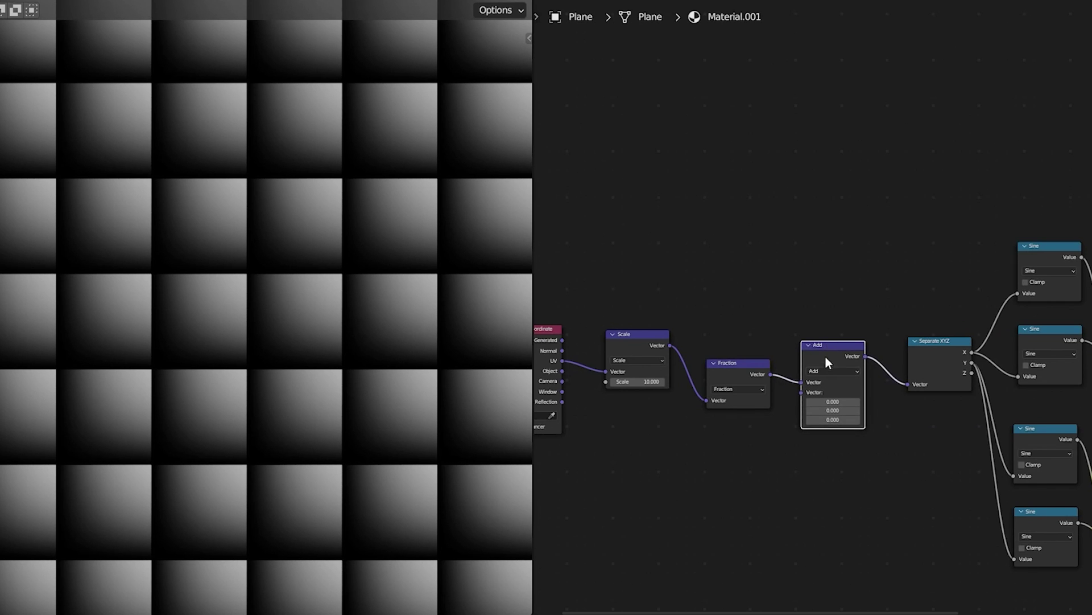
pyautogui.scroll(2, 825, 356)
pyautogui.write('0.2')
pyautogui.moveTo(836, 412); pyautogui.dragTo(836, 437)
pyautogui.press('Return')
pyautogui.write('1')
pyautogui.press('Return')
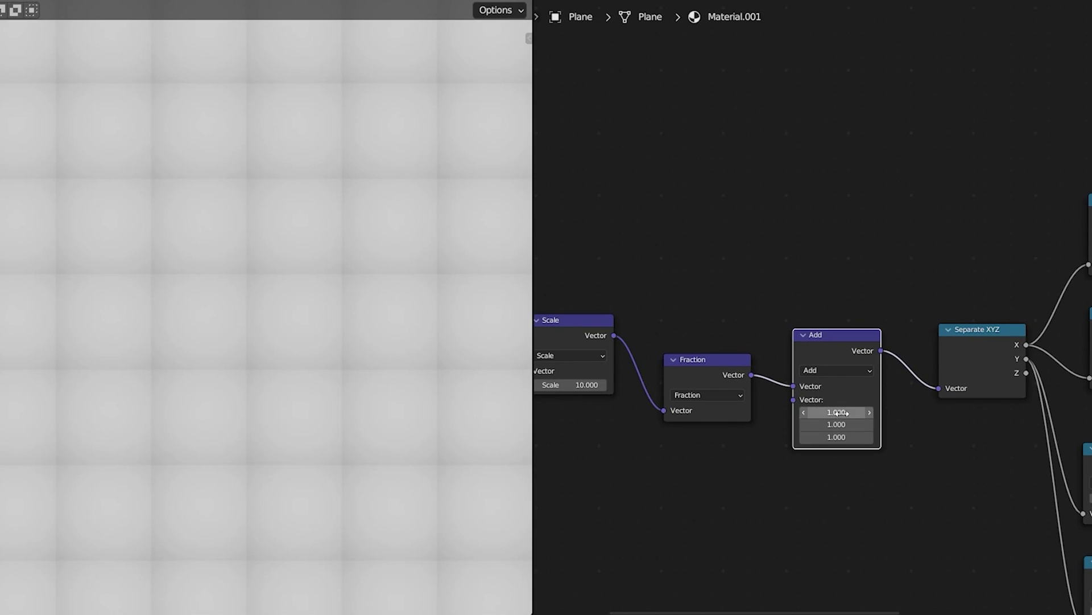
pyautogui.click(899, 422)
# Add a Mapping node before Separate XYZ with scale 0.200 on all axes.
pyautogui.hotkey('shift', 'a')
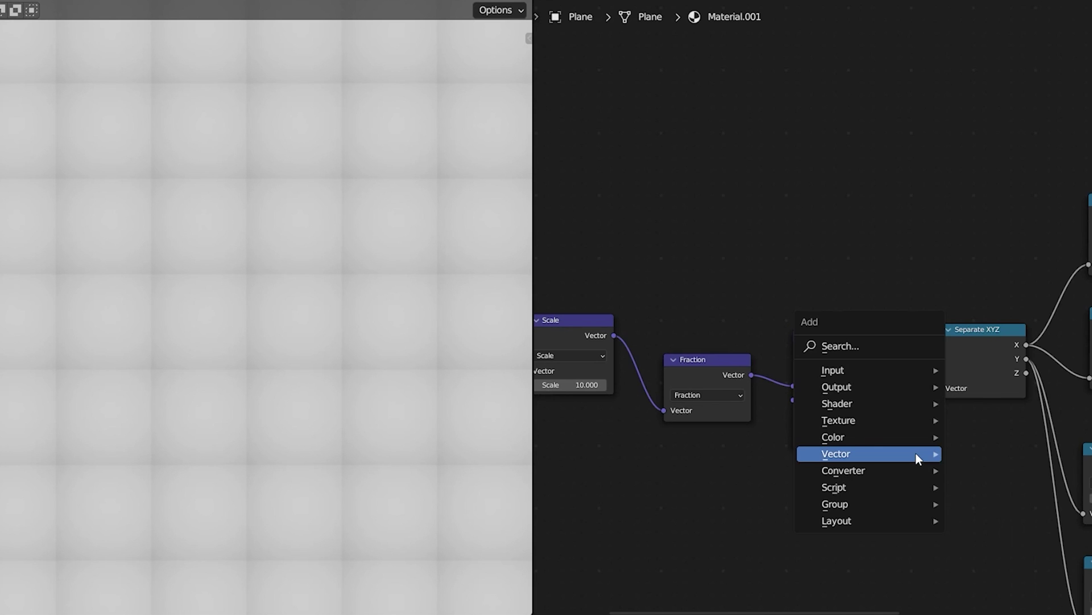
pyautogui.moveTo(916, 452)
pyautogui.click(974, 486)
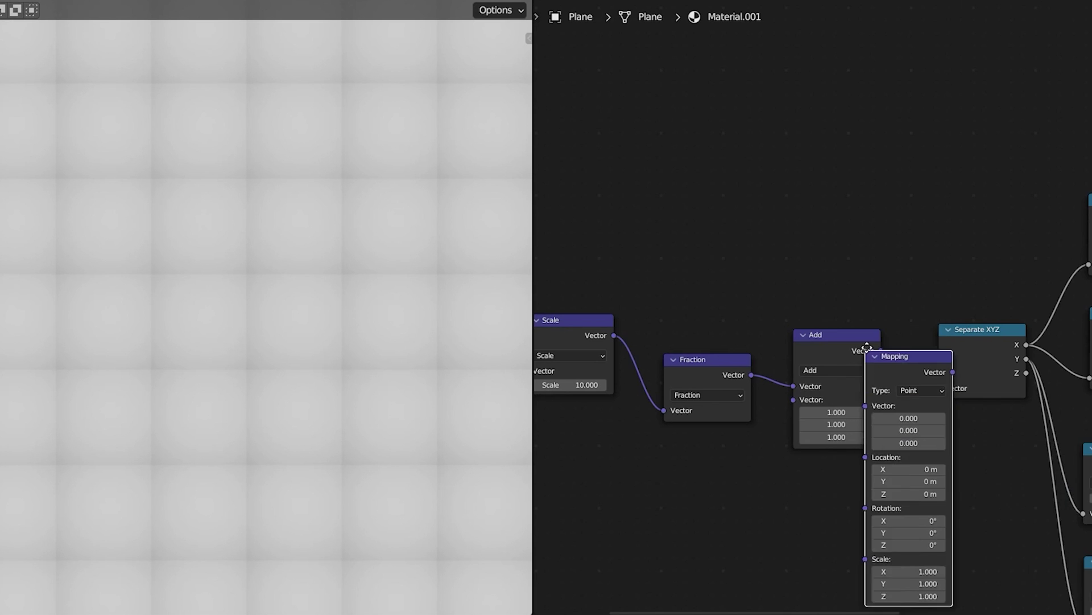
pyautogui.click(933, 336)
pyautogui.moveTo(973, 517); pyautogui.dragTo(973, 541)
pyautogui.write('0.2')
pyautogui.press('Return')
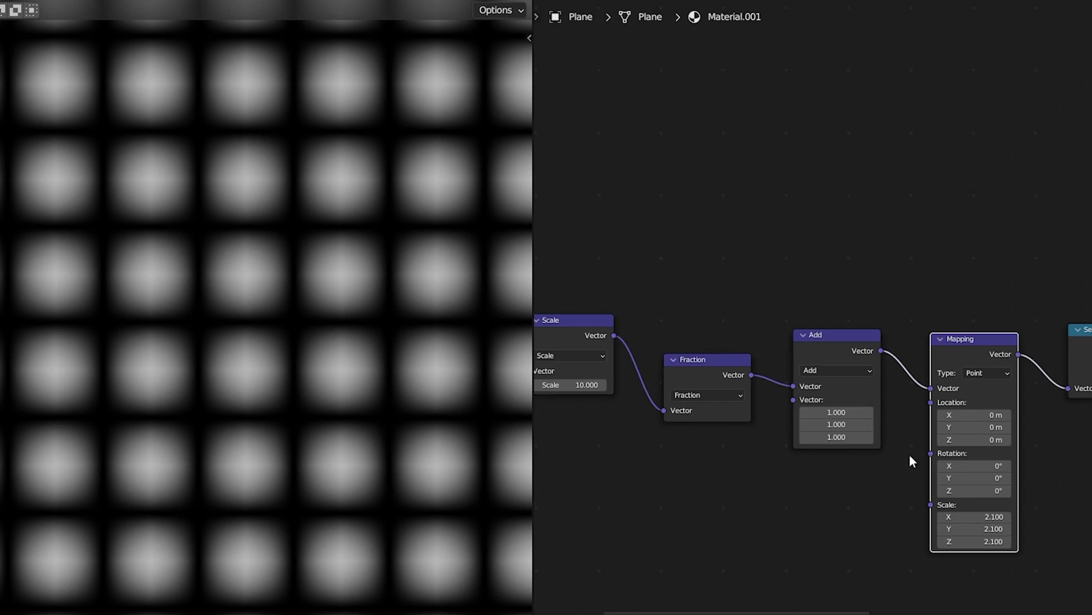
# Move the Principled BSDF node aside, clearing space beside the Sine and Multiply nodes.
pyautogui.scroll(-3, 909, 453)
pyautogui.moveTo(1038, 383); pyautogui.dragTo(658, 383, button='middle')
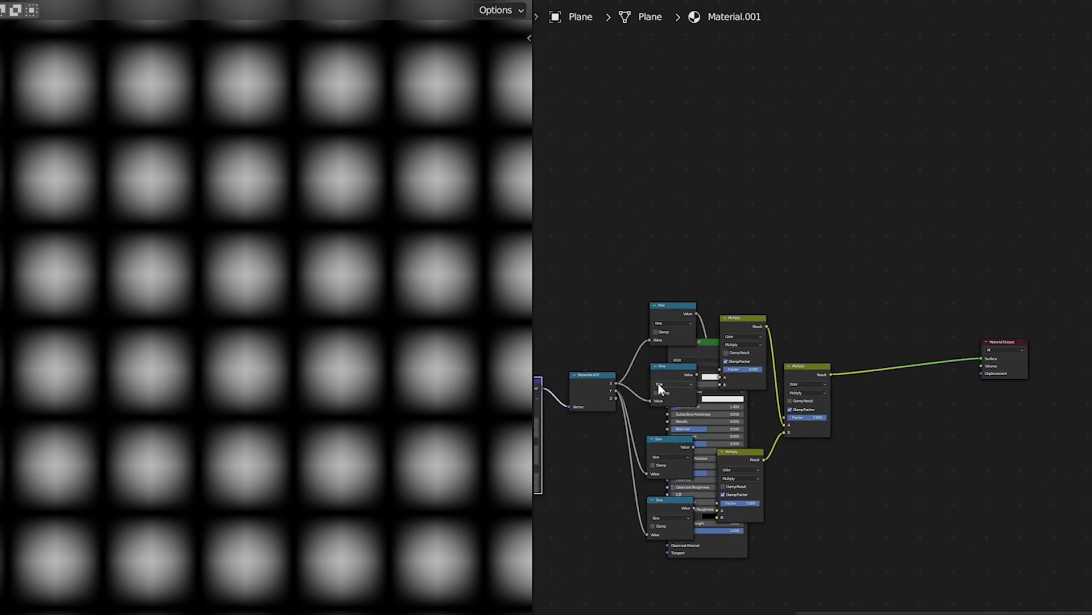
pyautogui.moveTo(712, 377); pyautogui.dragTo(943, 394)
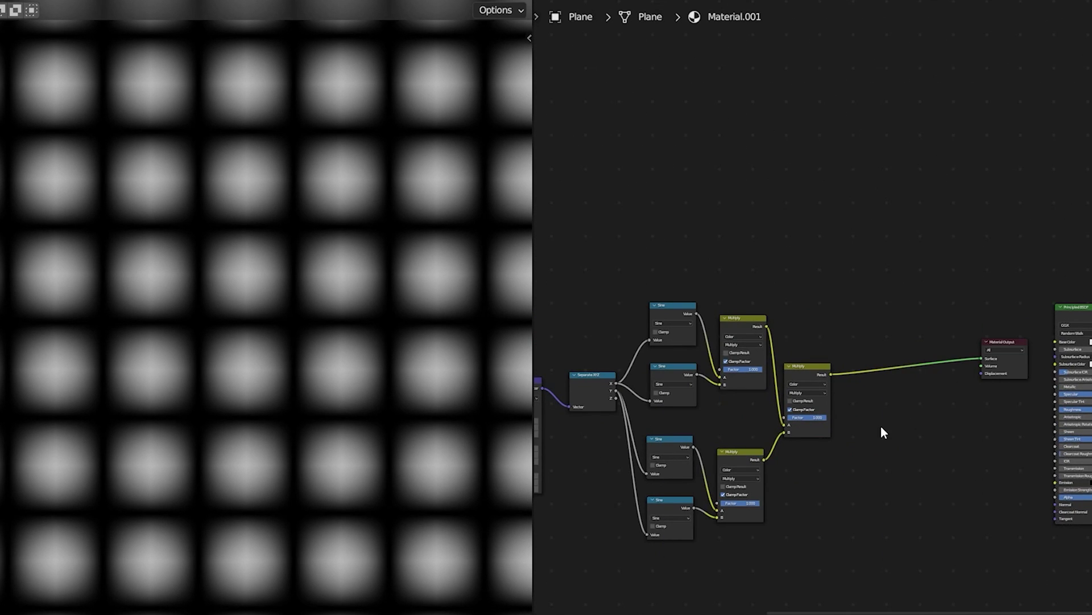
pyautogui.hotkey('shift', 'a')
# Insert a ColorRamp before the output with Constant interpolation and the white stop at 0.680.
pyautogui.moveTo(860, 443)
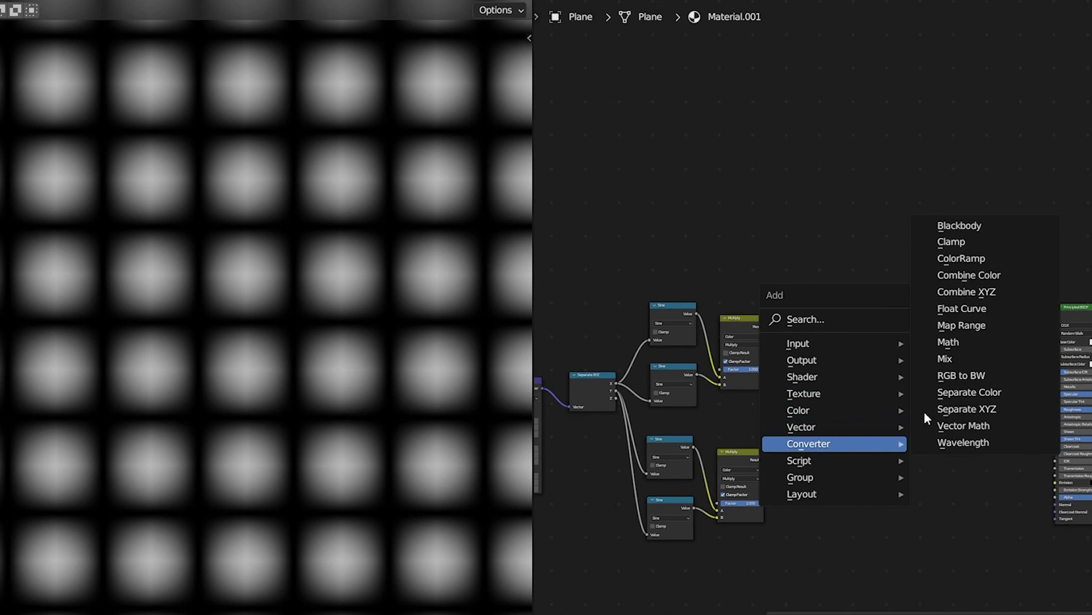
pyautogui.click(980, 258)
pyautogui.click(852, 353)
pyautogui.scroll(4, 852, 353)
pyautogui.click(962, 378)
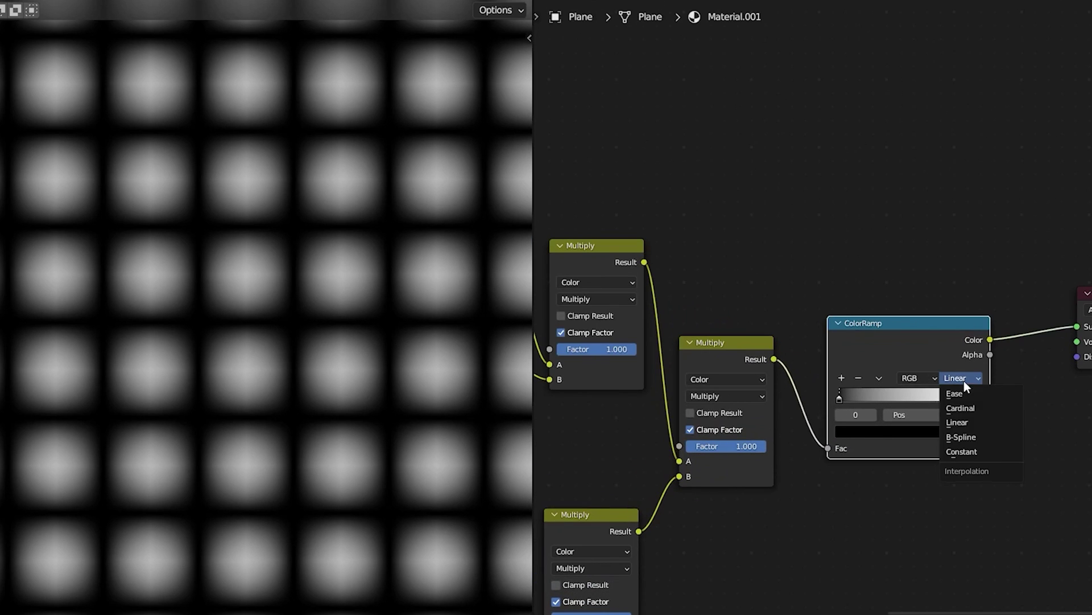
pyautogui.click(967, 451)
pyautogui.moveTo(976, 398); pyautogui.dragTo(825, 394)
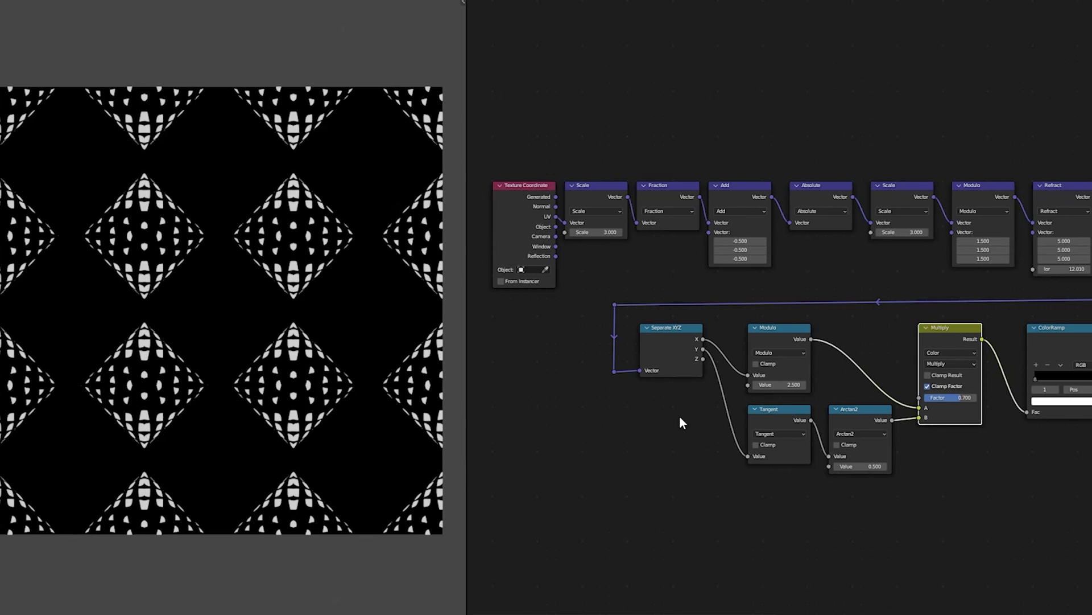
# Toggle mute on the Separate XYZ and Tangent nodes to compare the patterns.
pyautogui.click(670, 346)
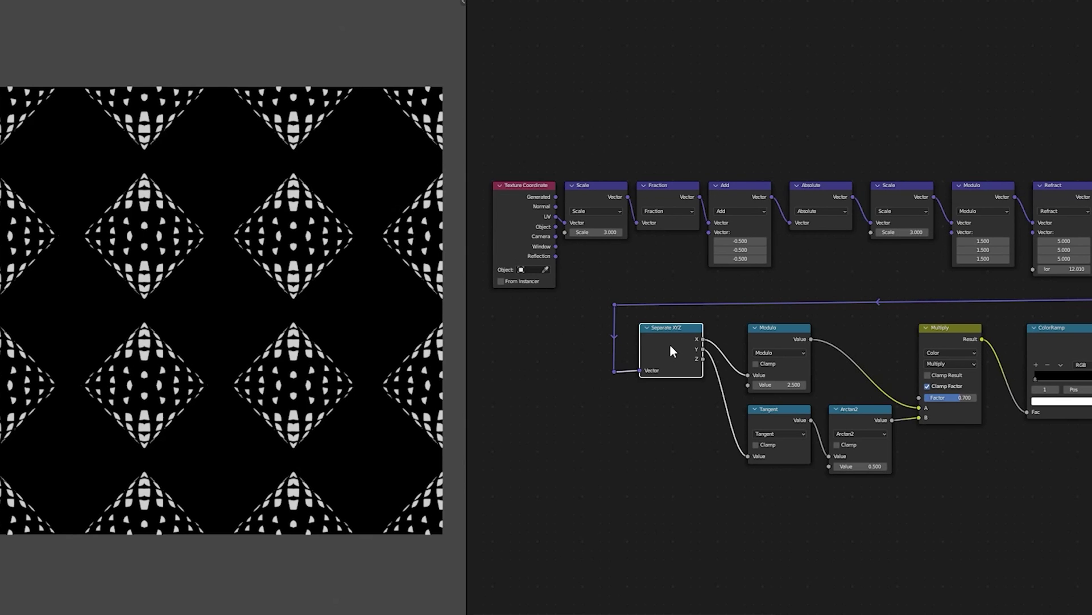
pyautogui.press('m')
pyautogui.press('m')
pyautogui.click(773, 412)
pyautogui.press('m')
pyautogui.click(777, 327)
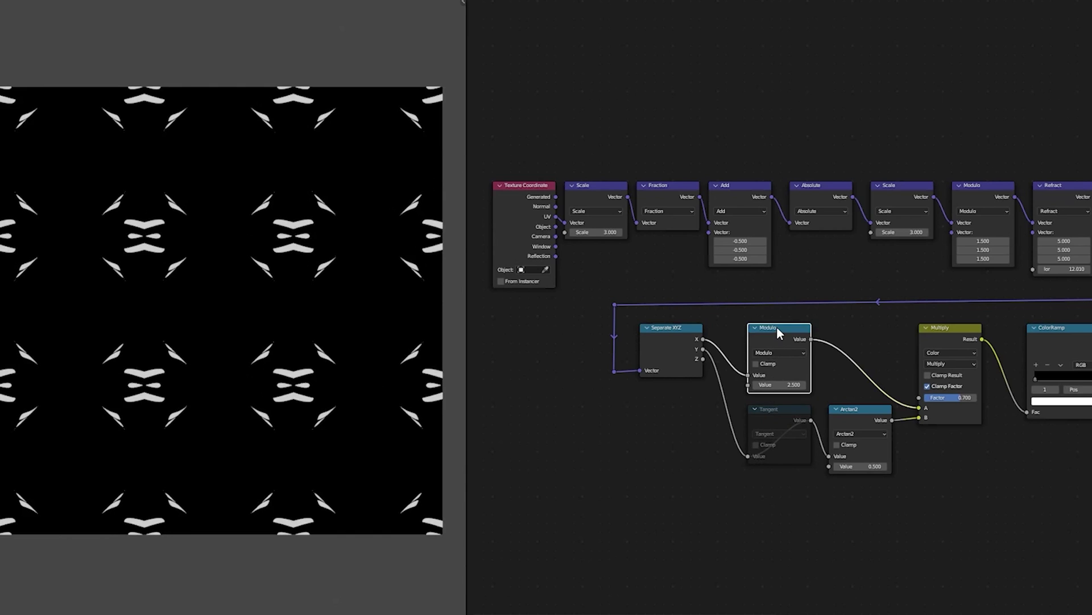
pyautogui.press('m')
# Mute Arctan2, then toggle the Multiply and Separate XYZ nodes to compare results.
pyautogui.click(866, 410)
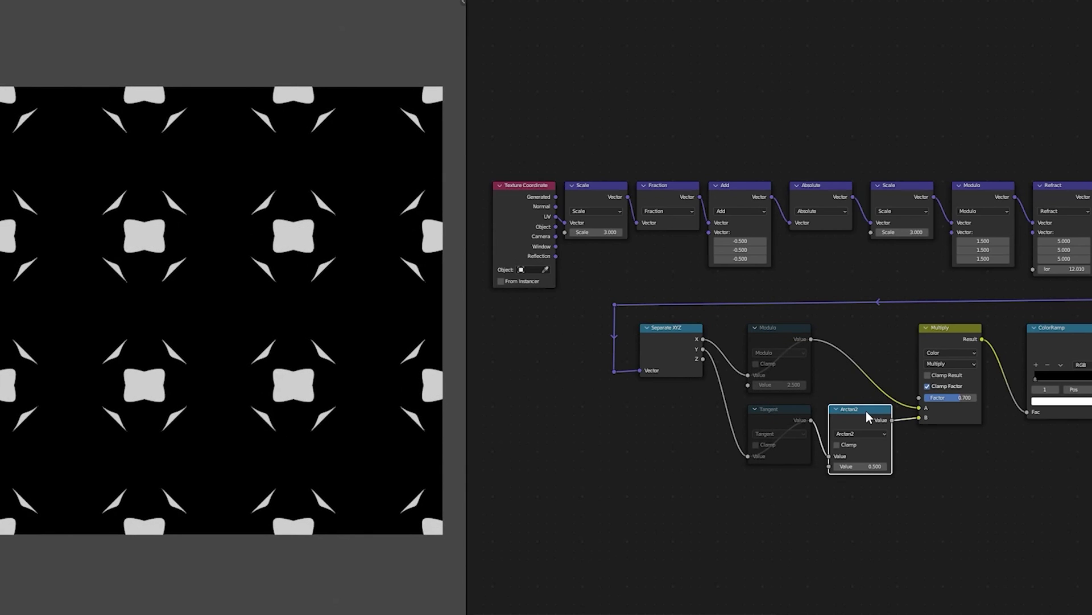
pyautogui.press('m')
pyautogui.click(934, 336)
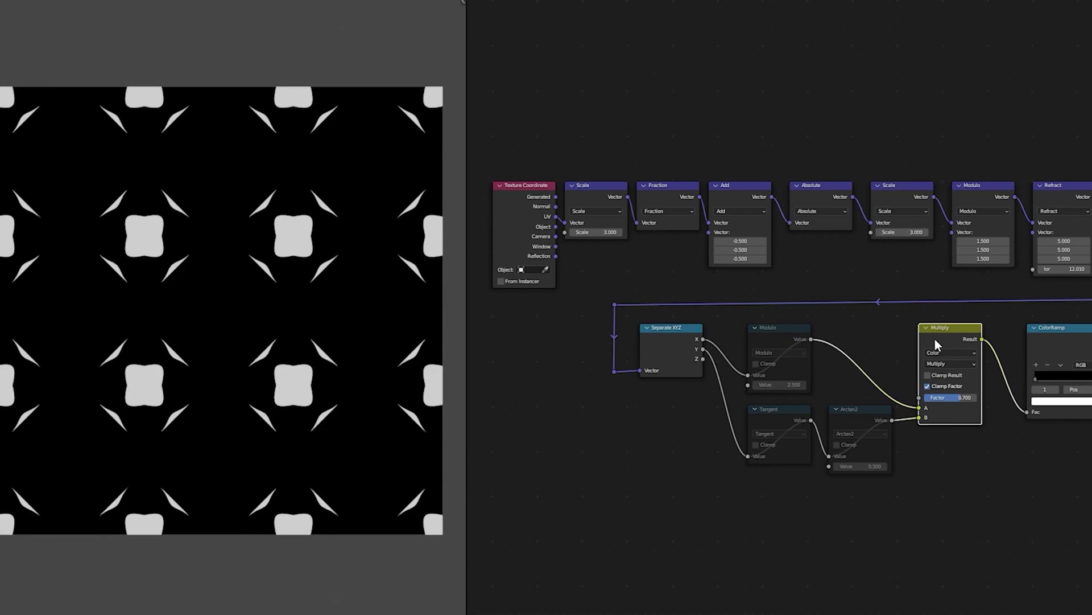
pyautogui.press('m')
pyautogui.press('m')
pyautogui.click(680, 346)
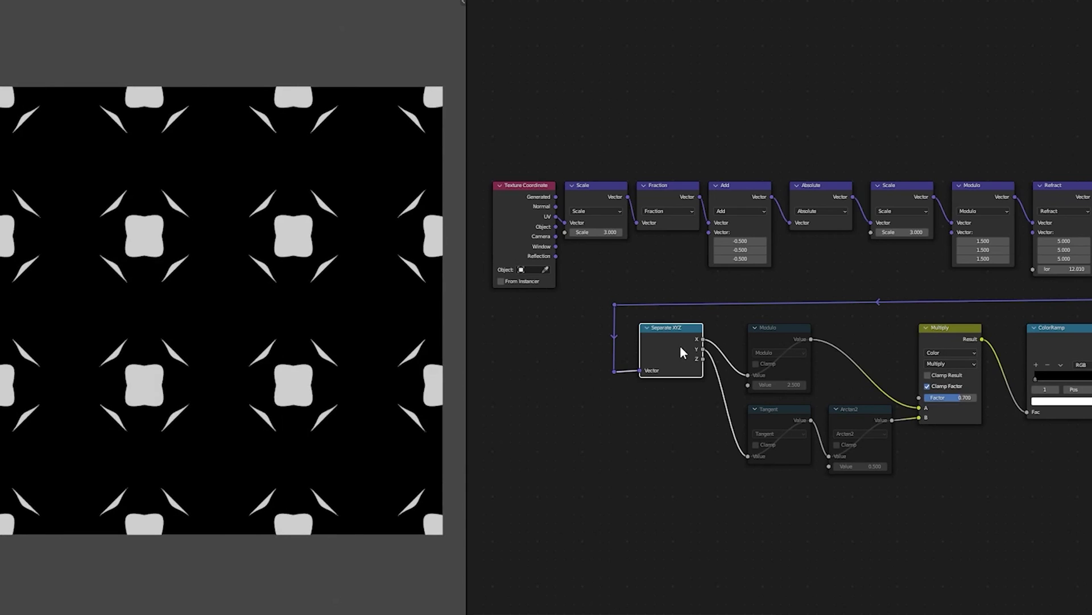
pyautogui.press('m')
pyautogui.click(796, 410)
pyautogui.press('m')
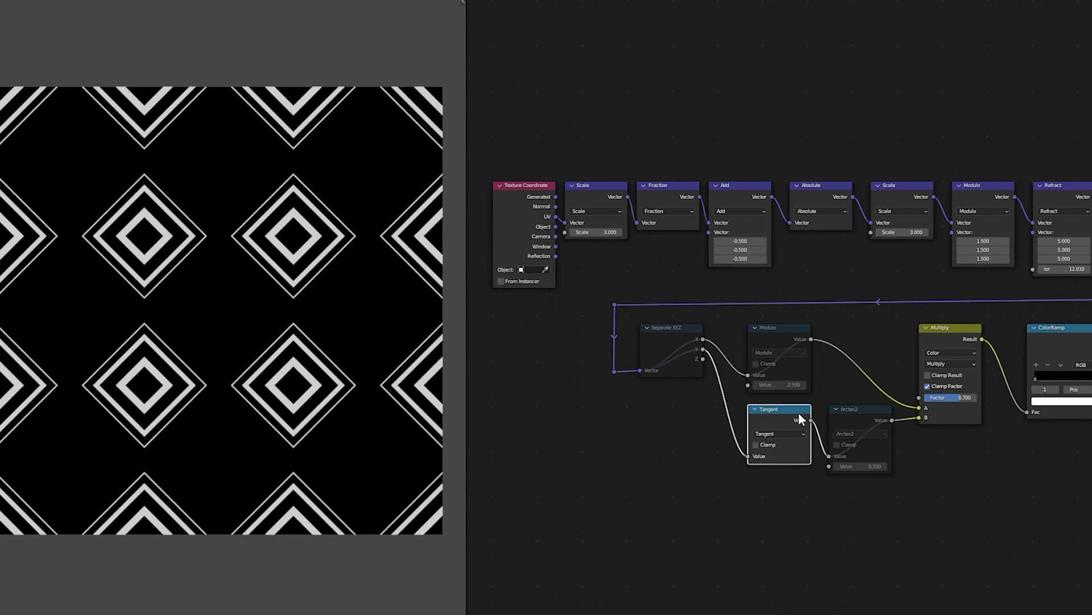